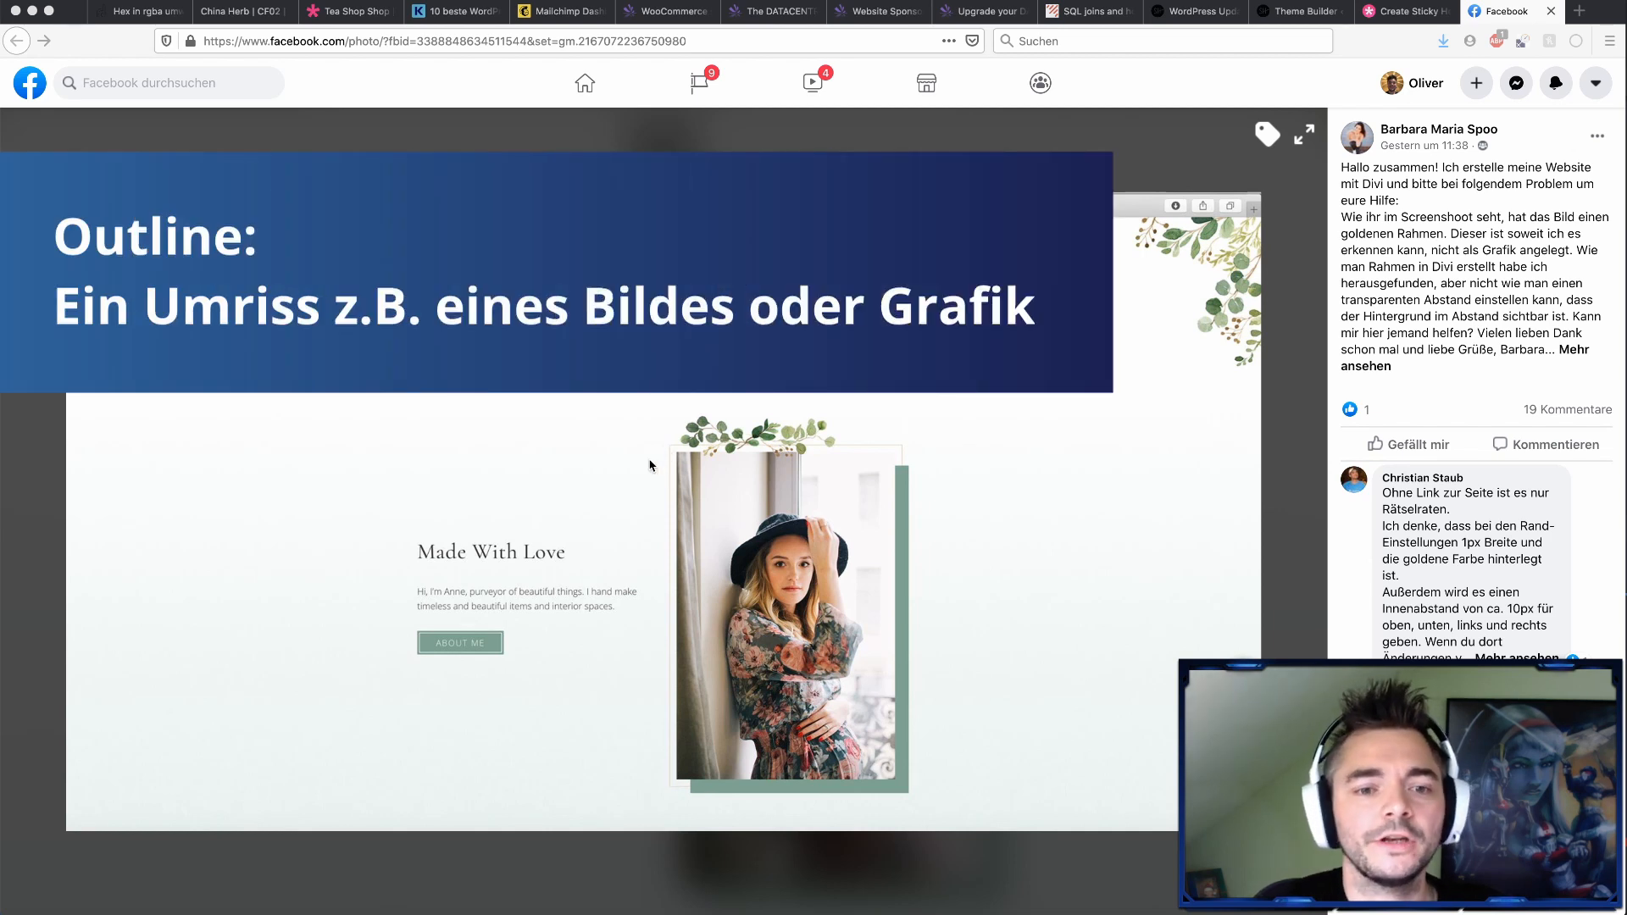
# - Open the WordPress dashboard of testumgebung.nextab.de in a new tab and edit the page "einfach liebe redesign"
pyautogui.press('super+t')
pyautogui.write('testumgebung.nextab.de/')
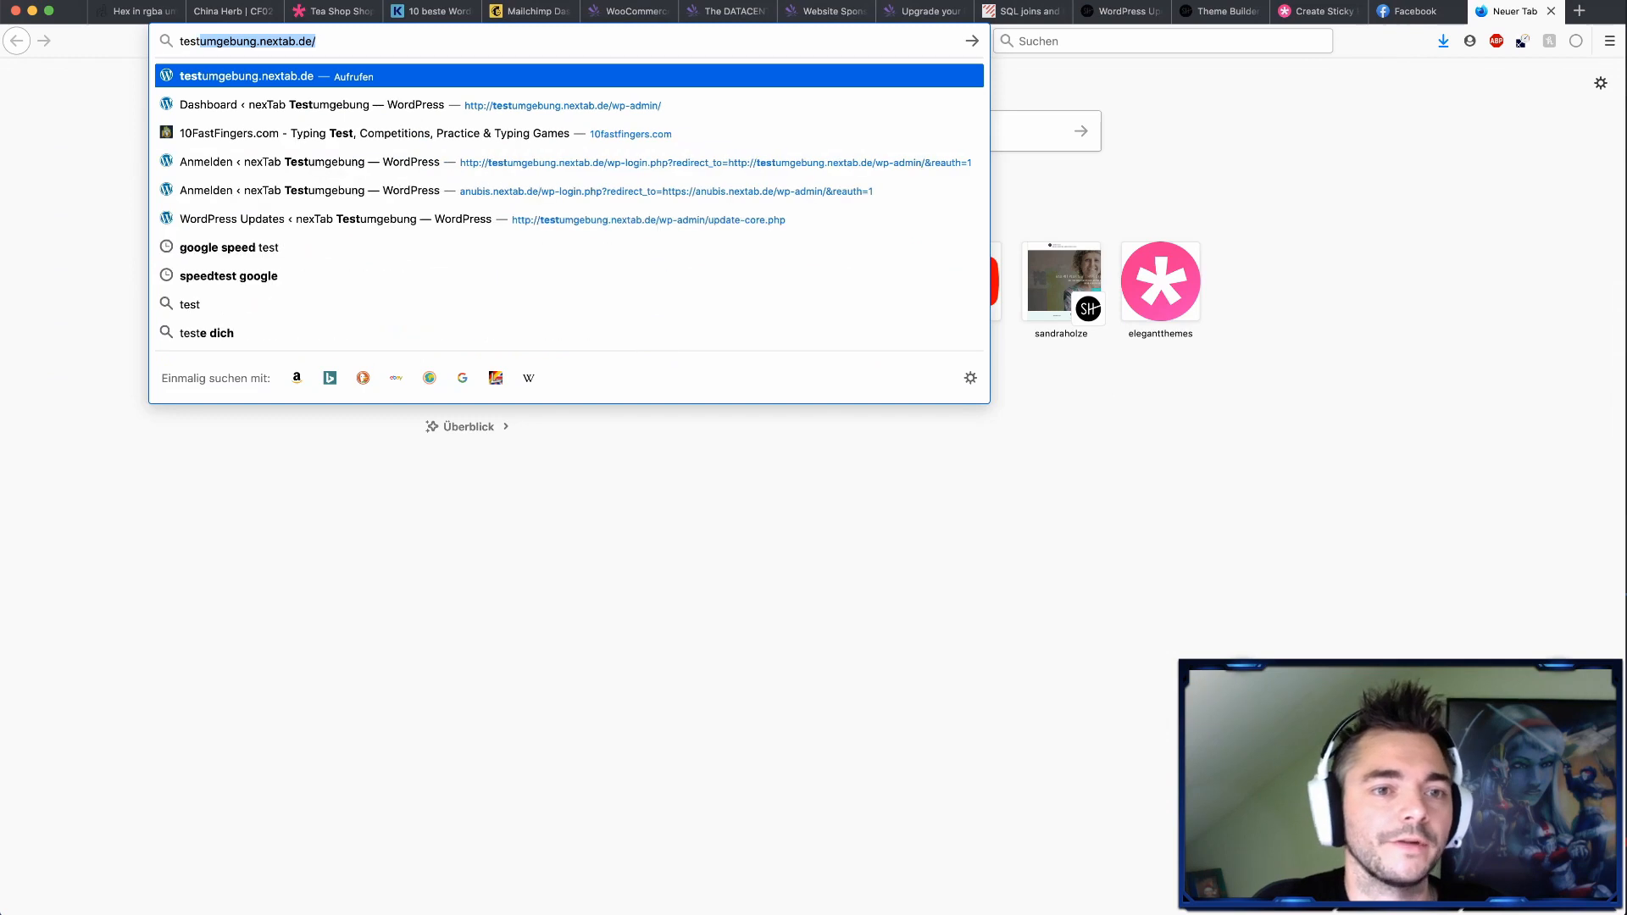
pyautogui.press('Return')
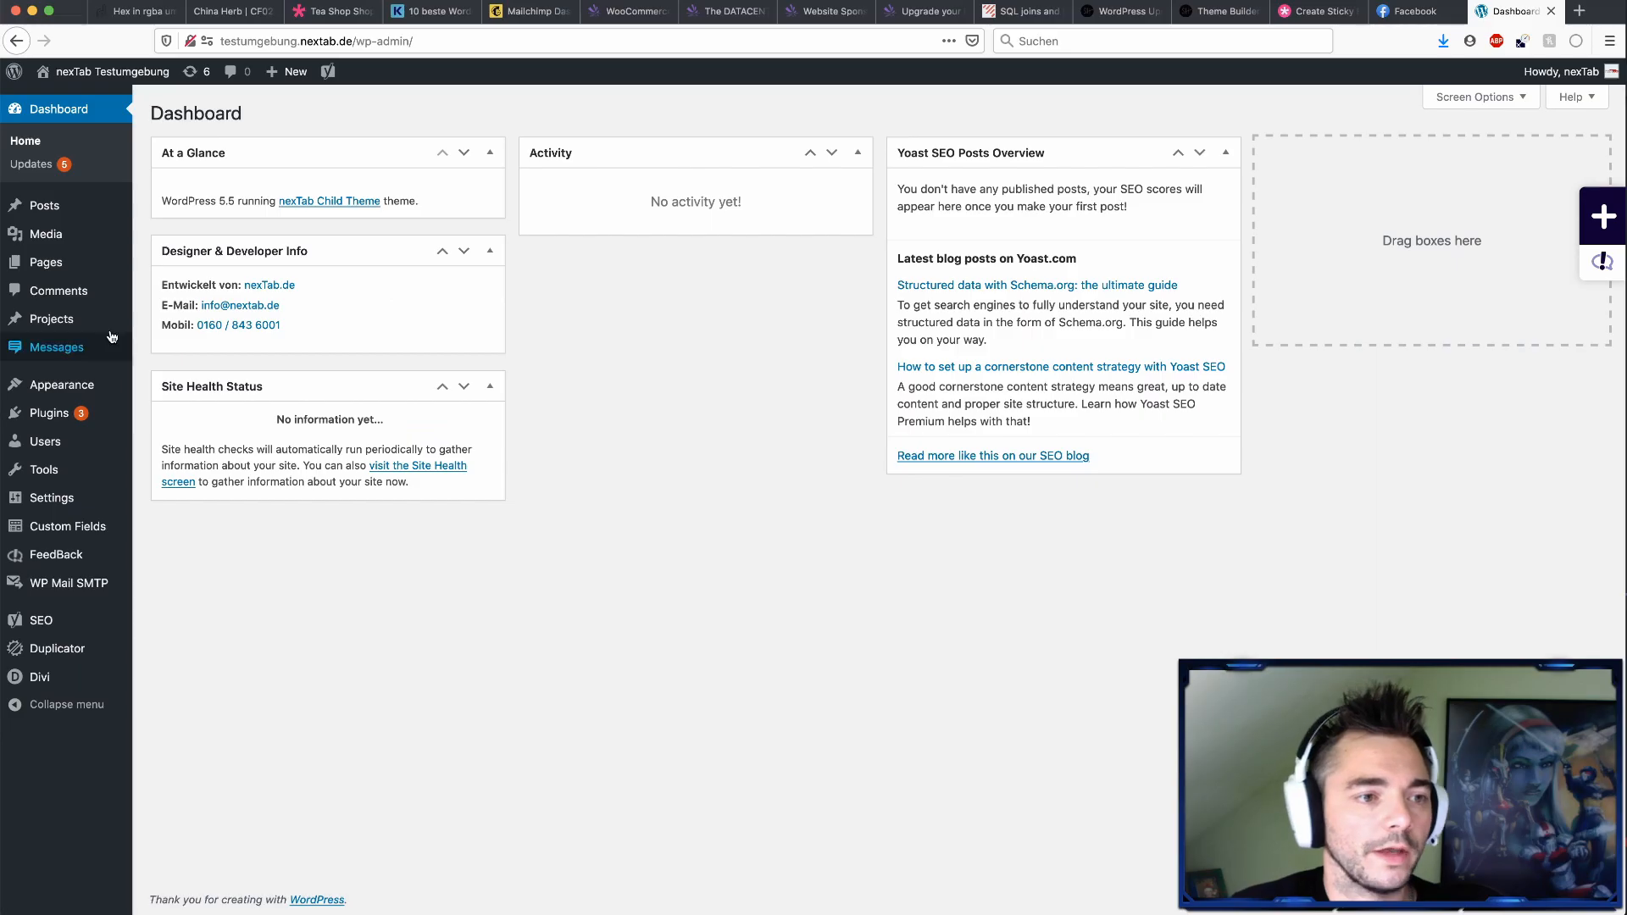
pyautogui.click(42, 262)
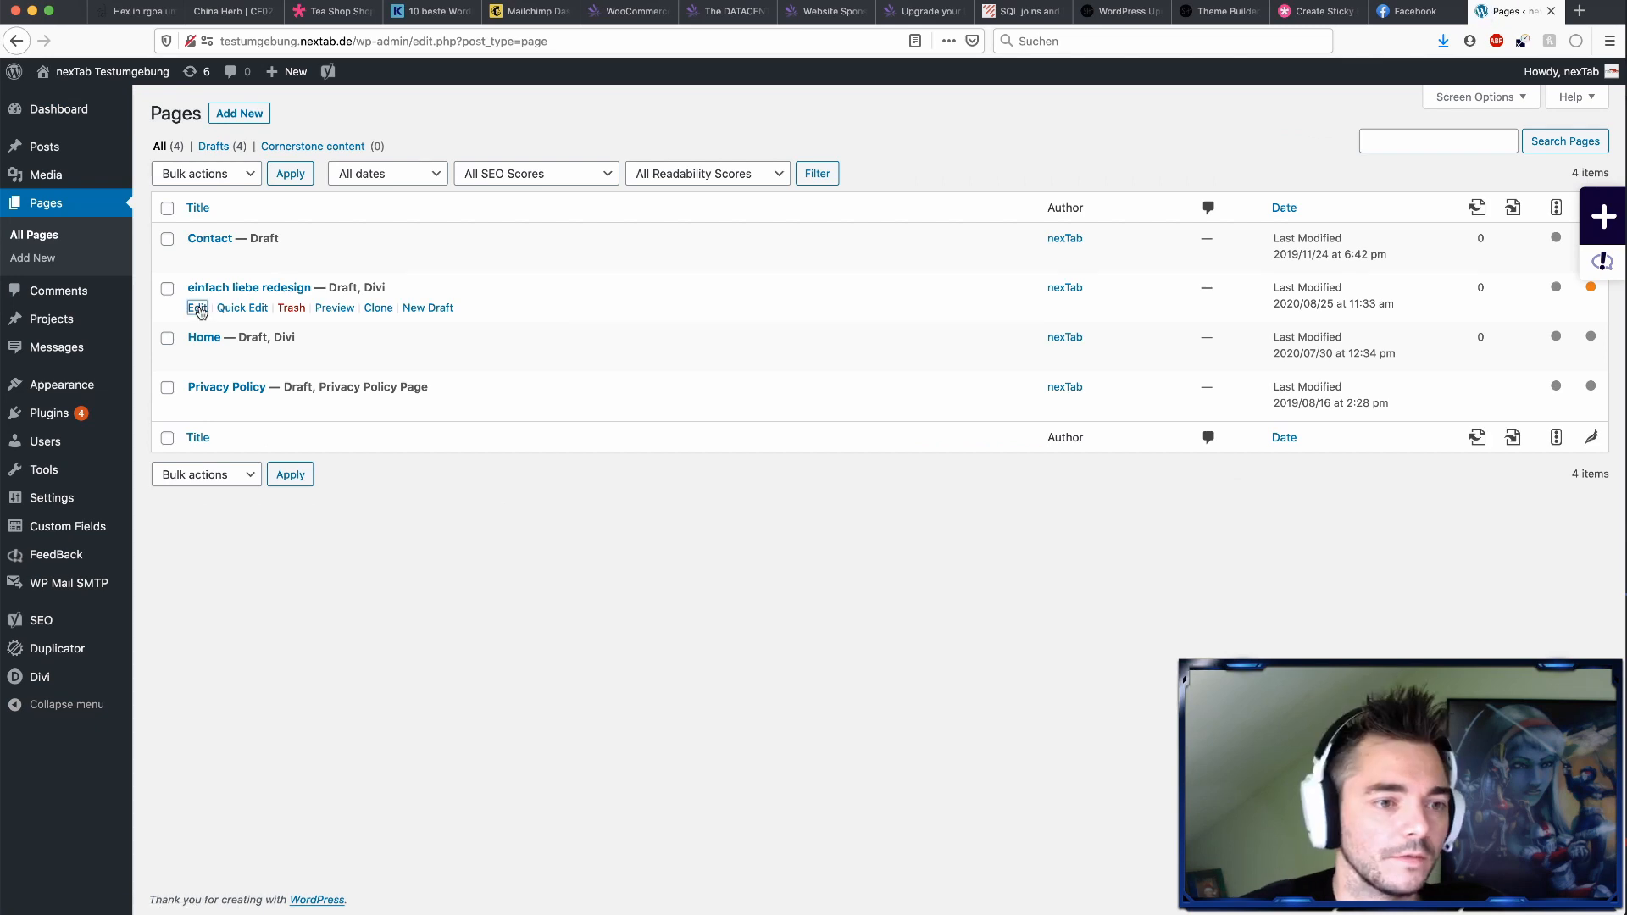
pyautogui.click(198, 308)
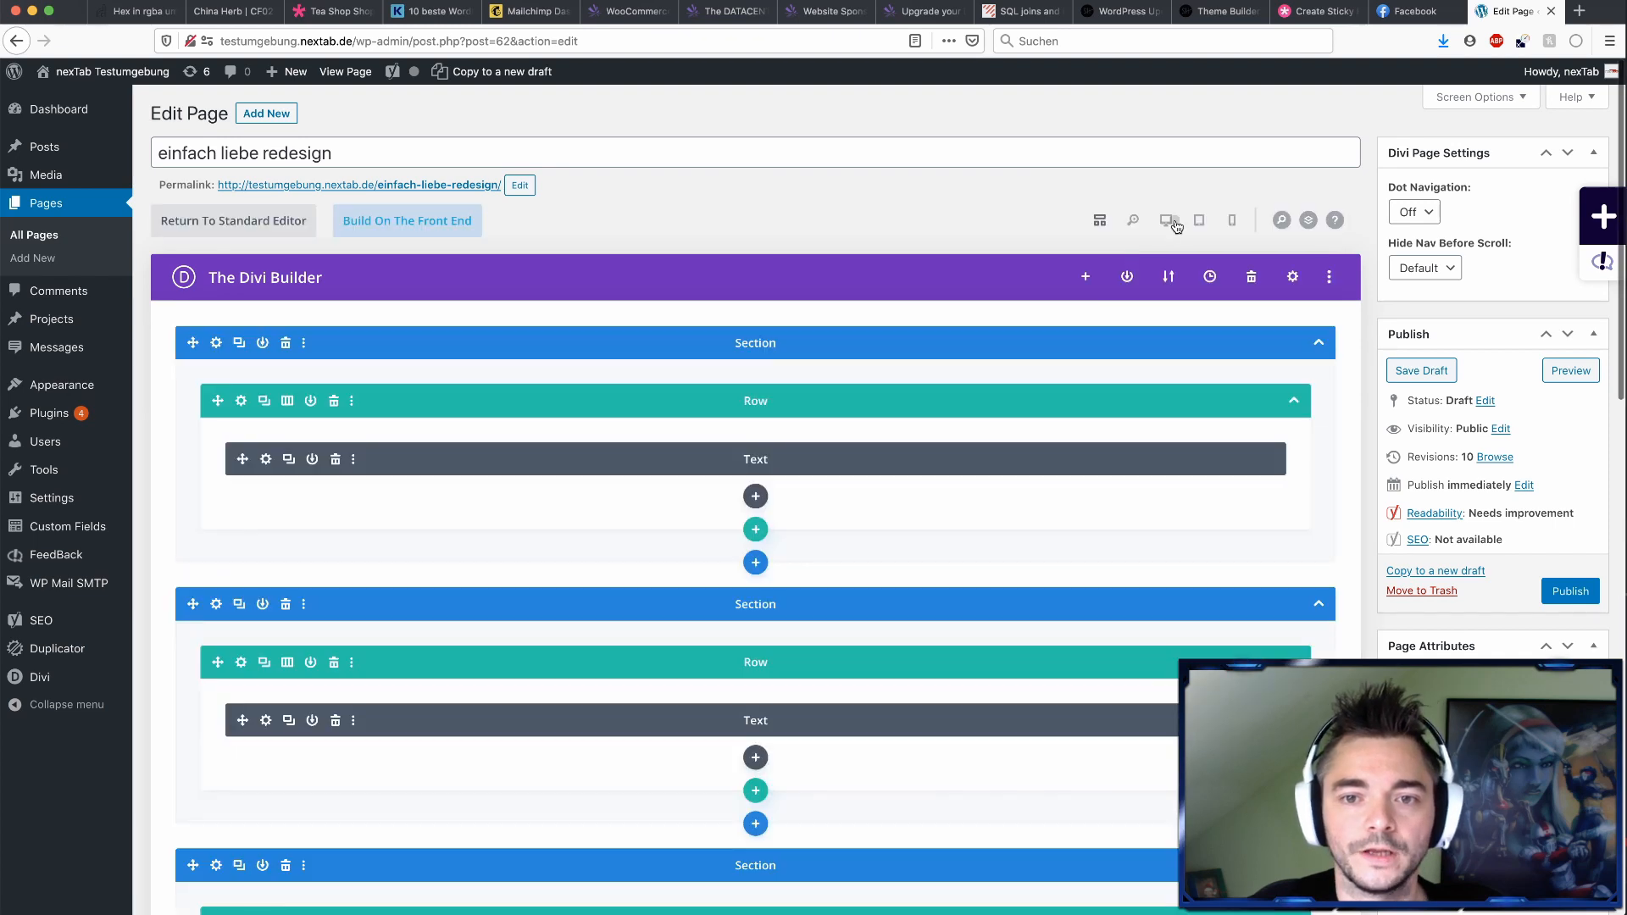
# - Switch the Divi Builder to desktop view and add a regular section with a two-column row at the page's end
pyautogui.click(1169, 221)
pyautogui.scroll(-10, 897, 451)
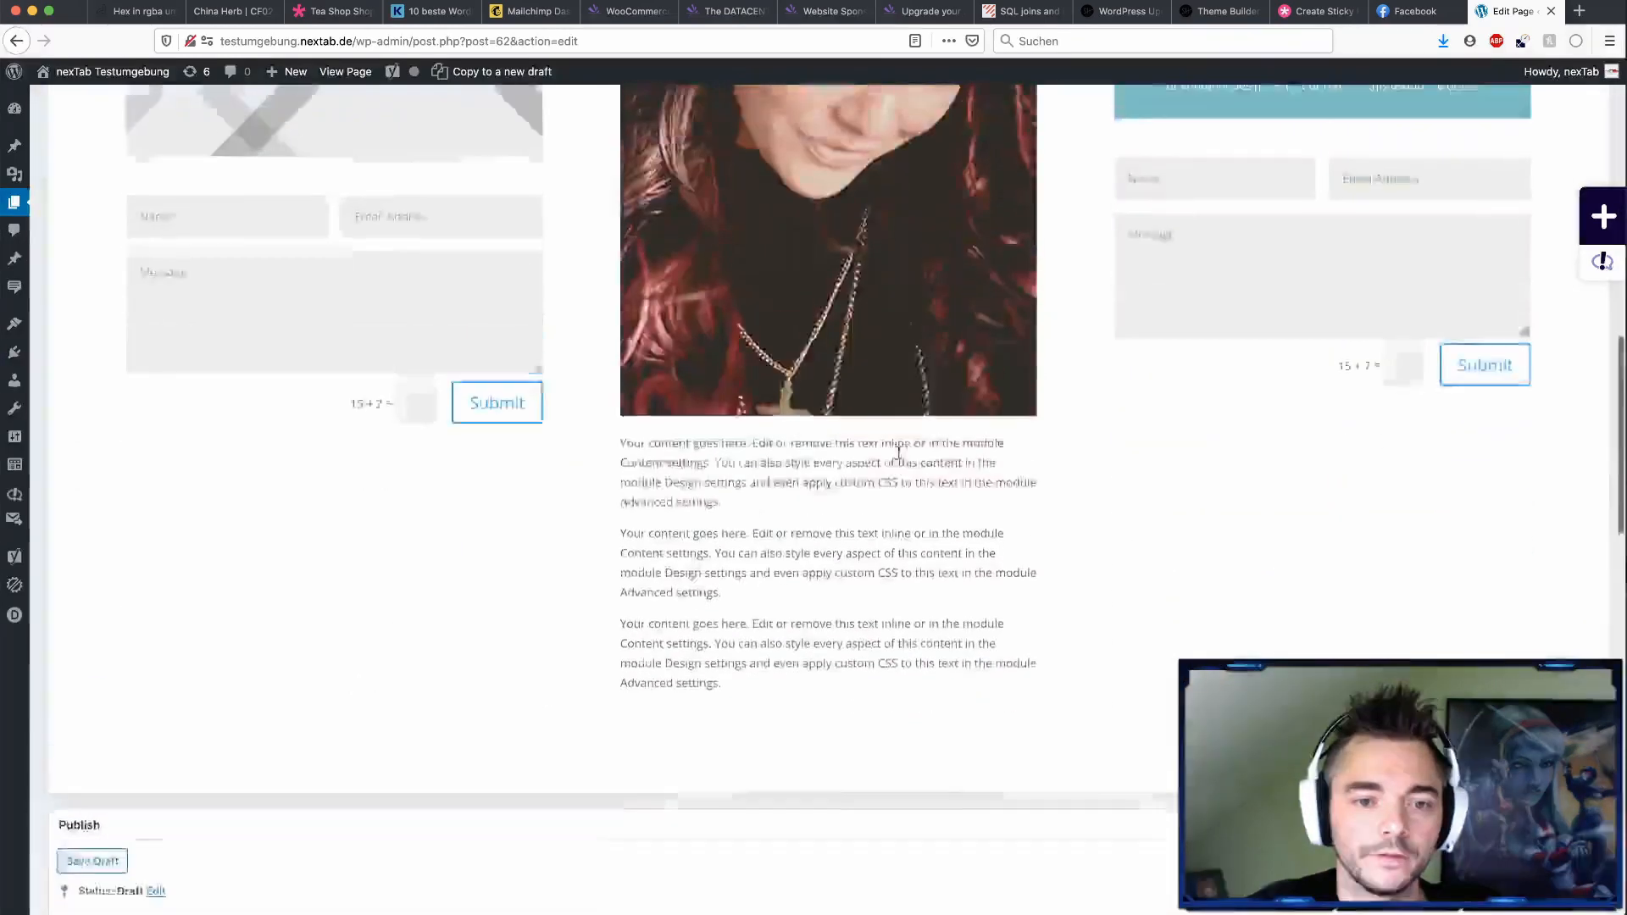
pyautogui.scroll(5, 899, 454)
pyautogui.click(781, 405)
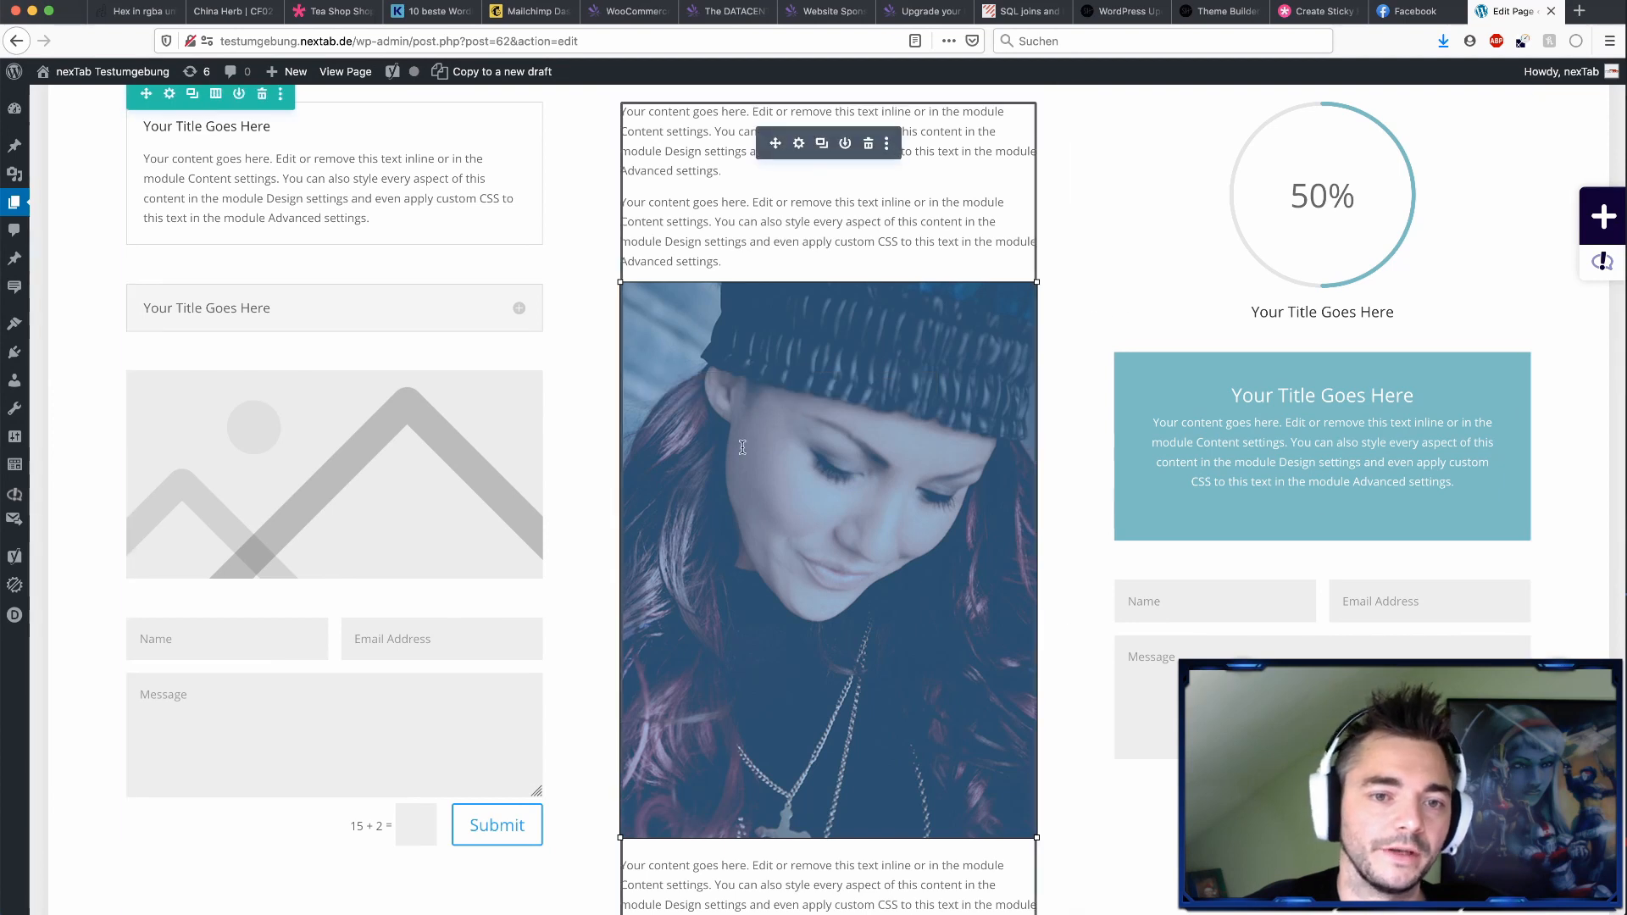
pyautogui.scroll(-6, 742, 446)
pyautogui.click(829, 639)
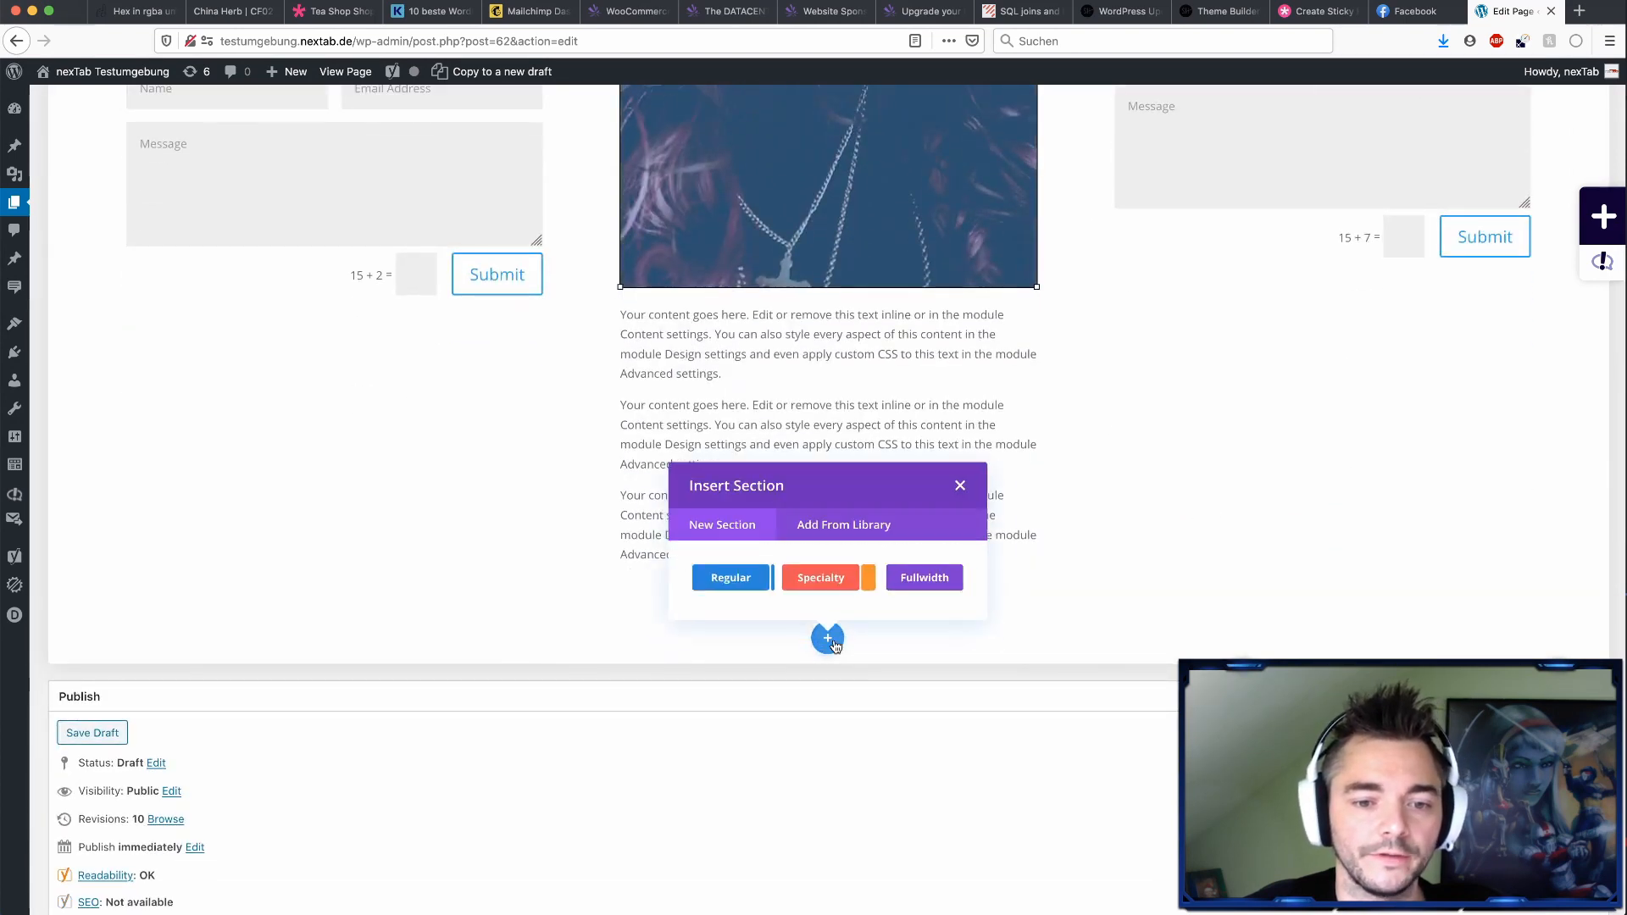
pyautogui.click(720, 577)
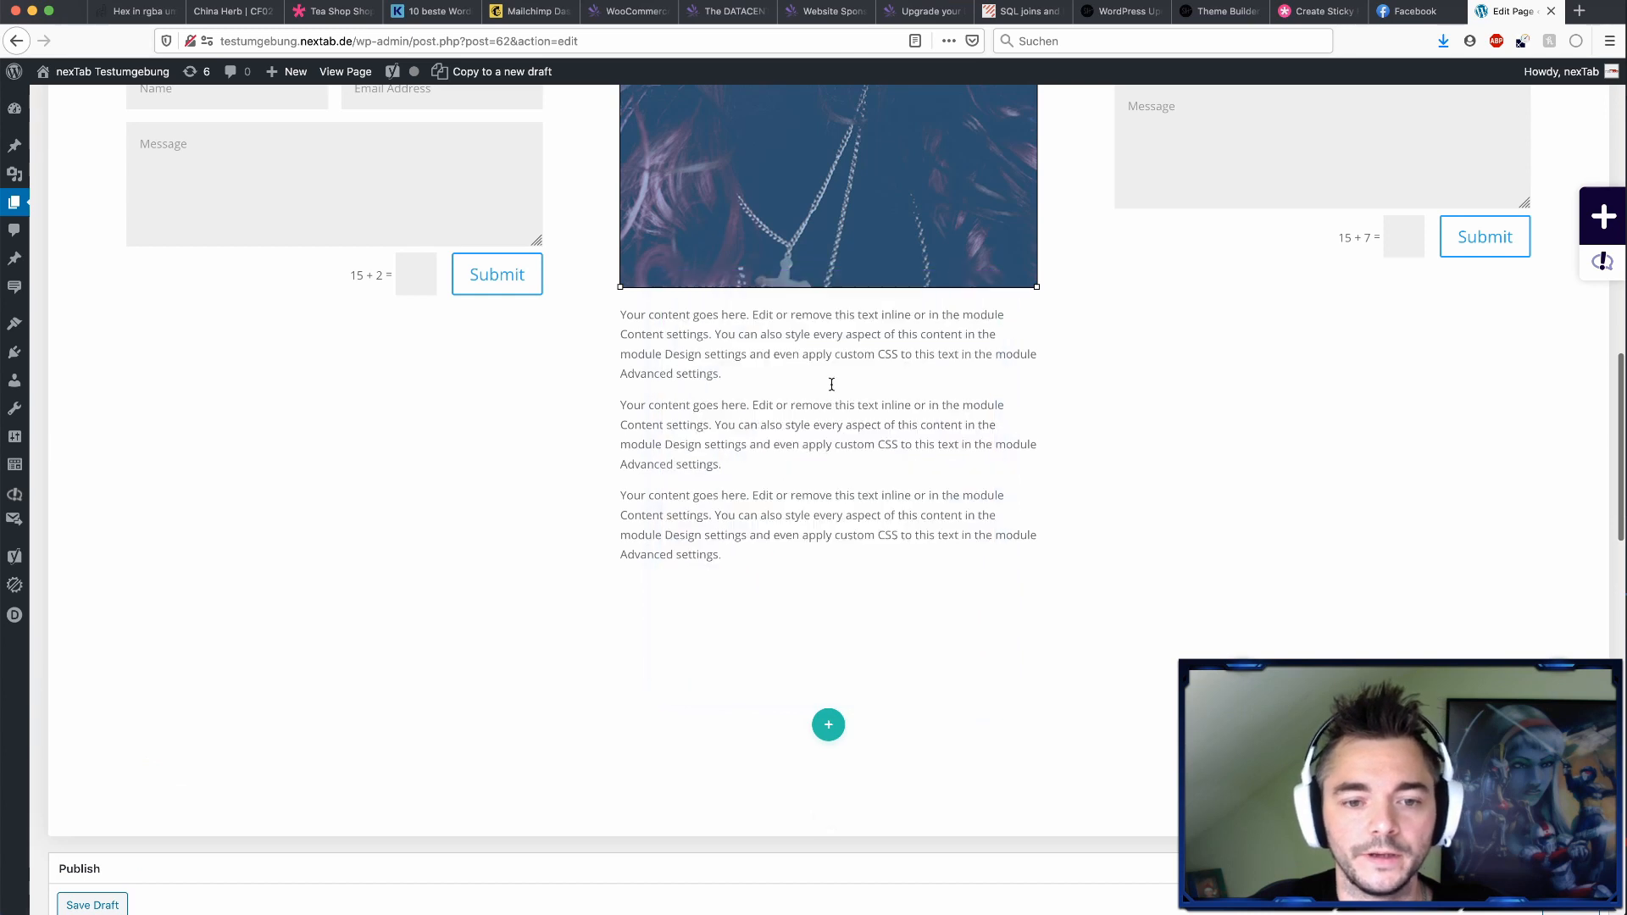
pyautogui.scroll(-3, 658, 617)
# - Insert an Image module in the new row's first column, using the media library portrait of the smiling man in a dark jacket
pyautogui.write('imag')
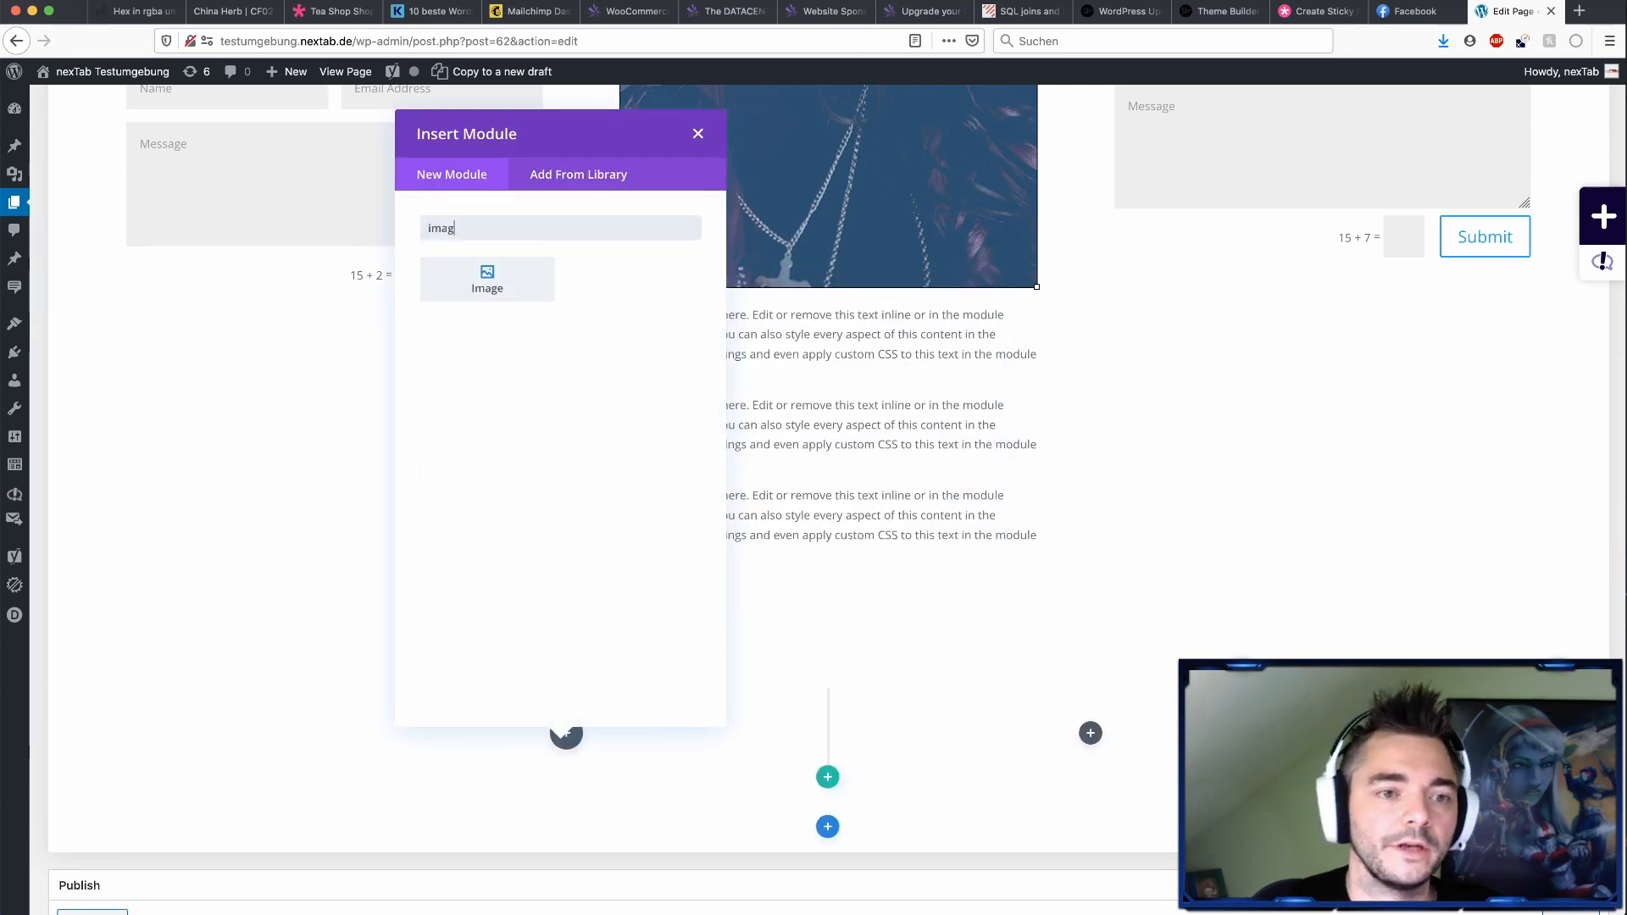
pyautogui.click(487, 279)
pyautogui.click(972, 421)
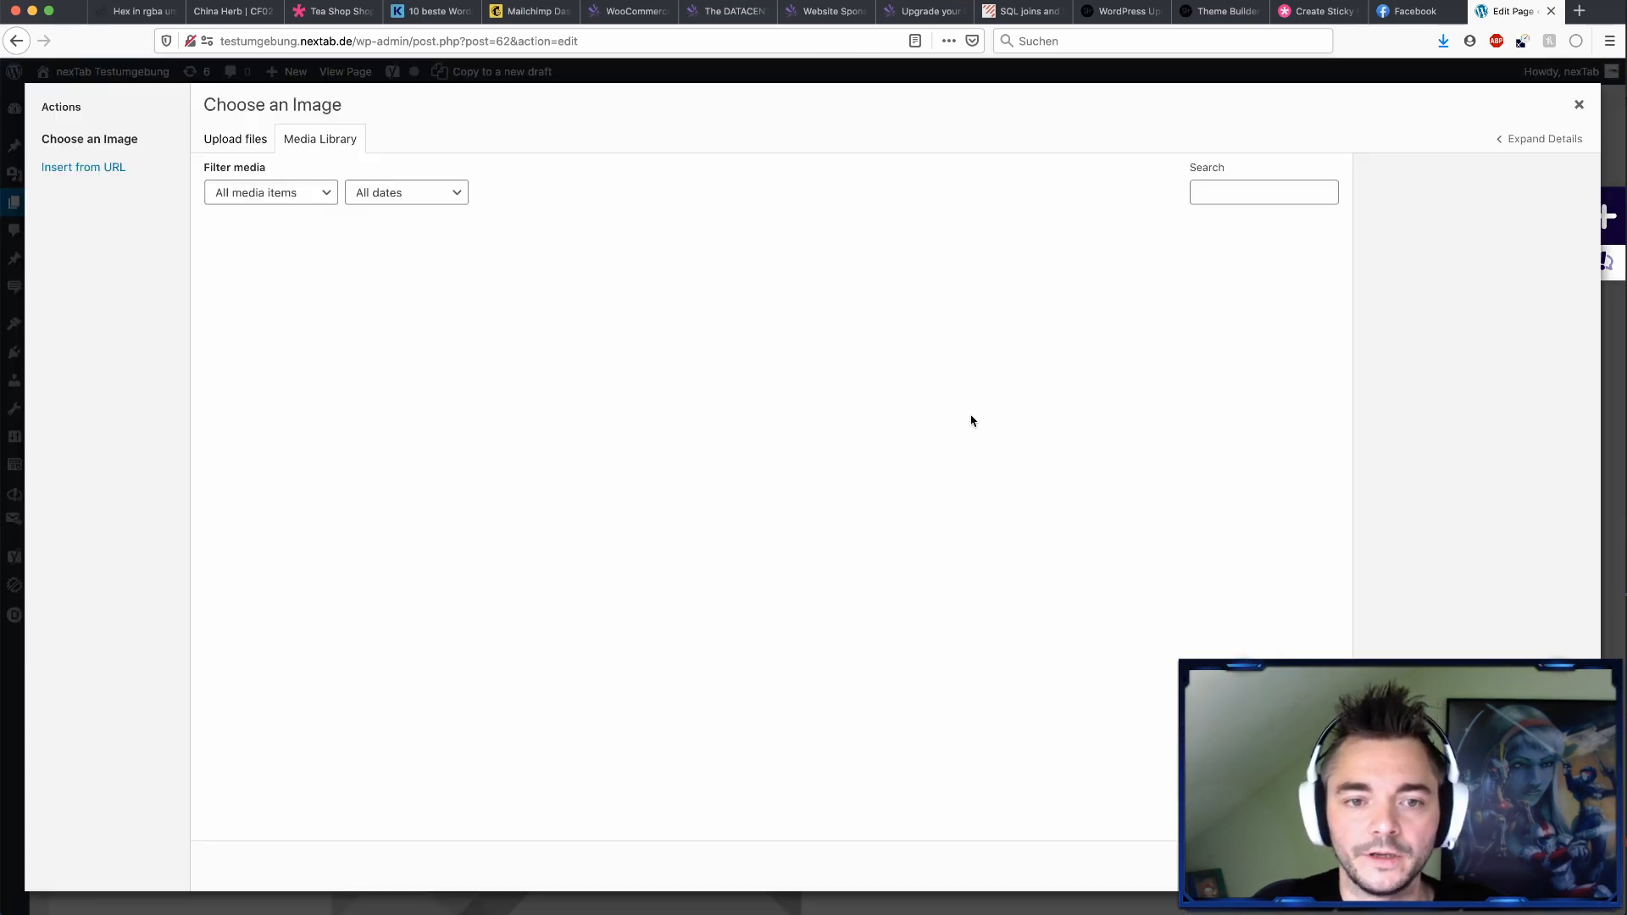
pyautogui.click(696, 296)
pyautogui.click(1534, 866)
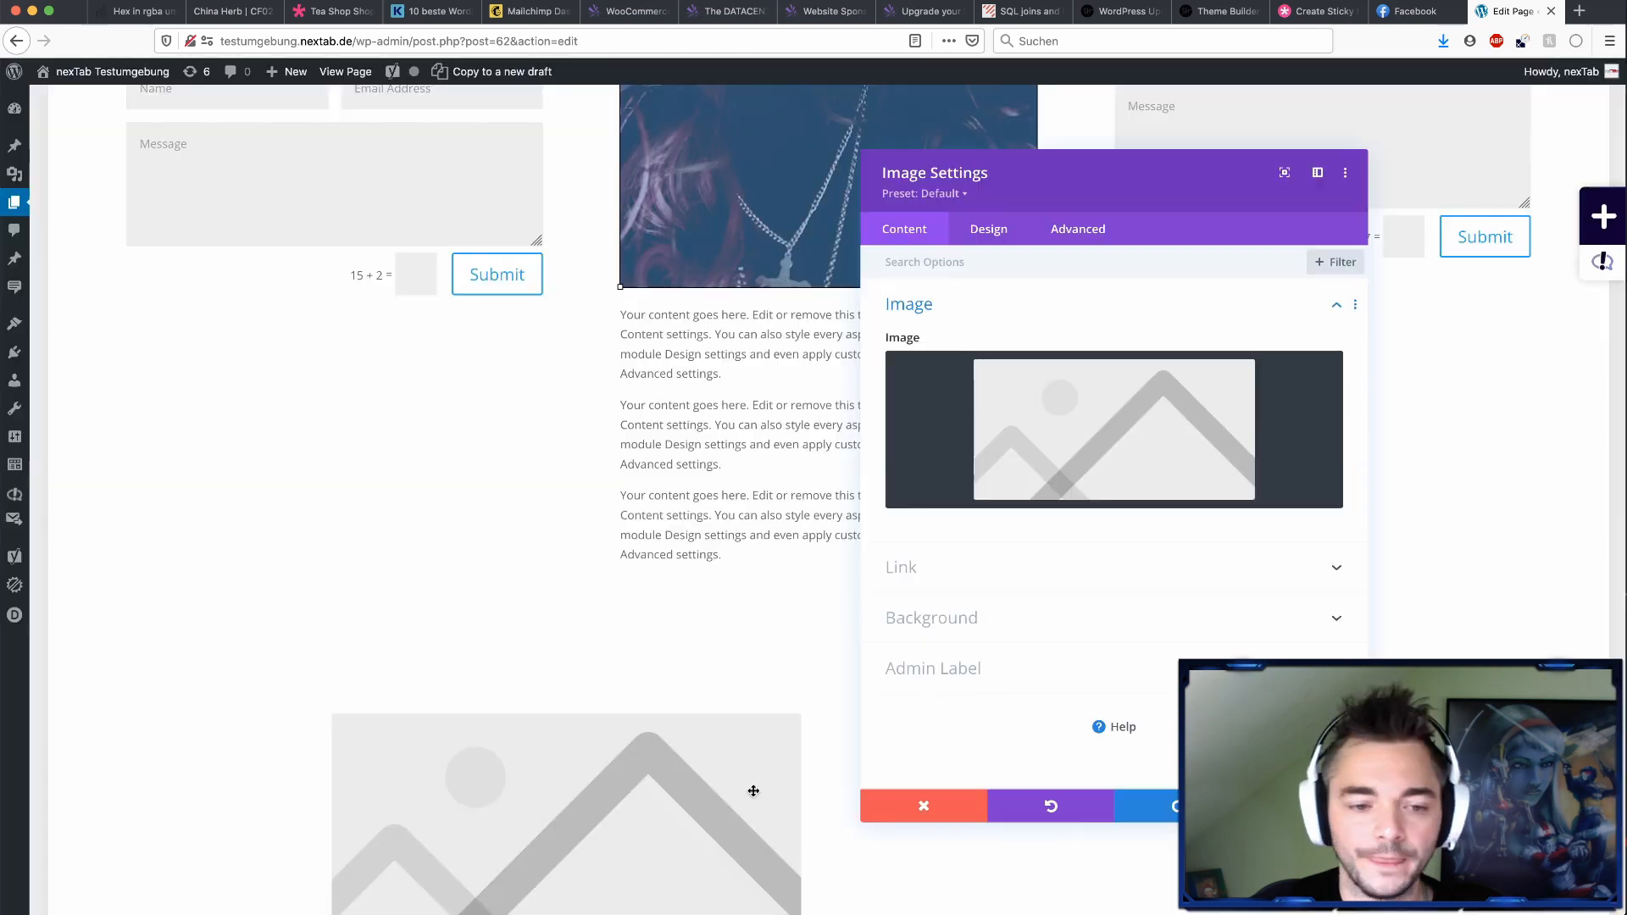
pyautogui.scroll(-5, 752, 788)
pyautogui.scroll(-2, 752, 788)
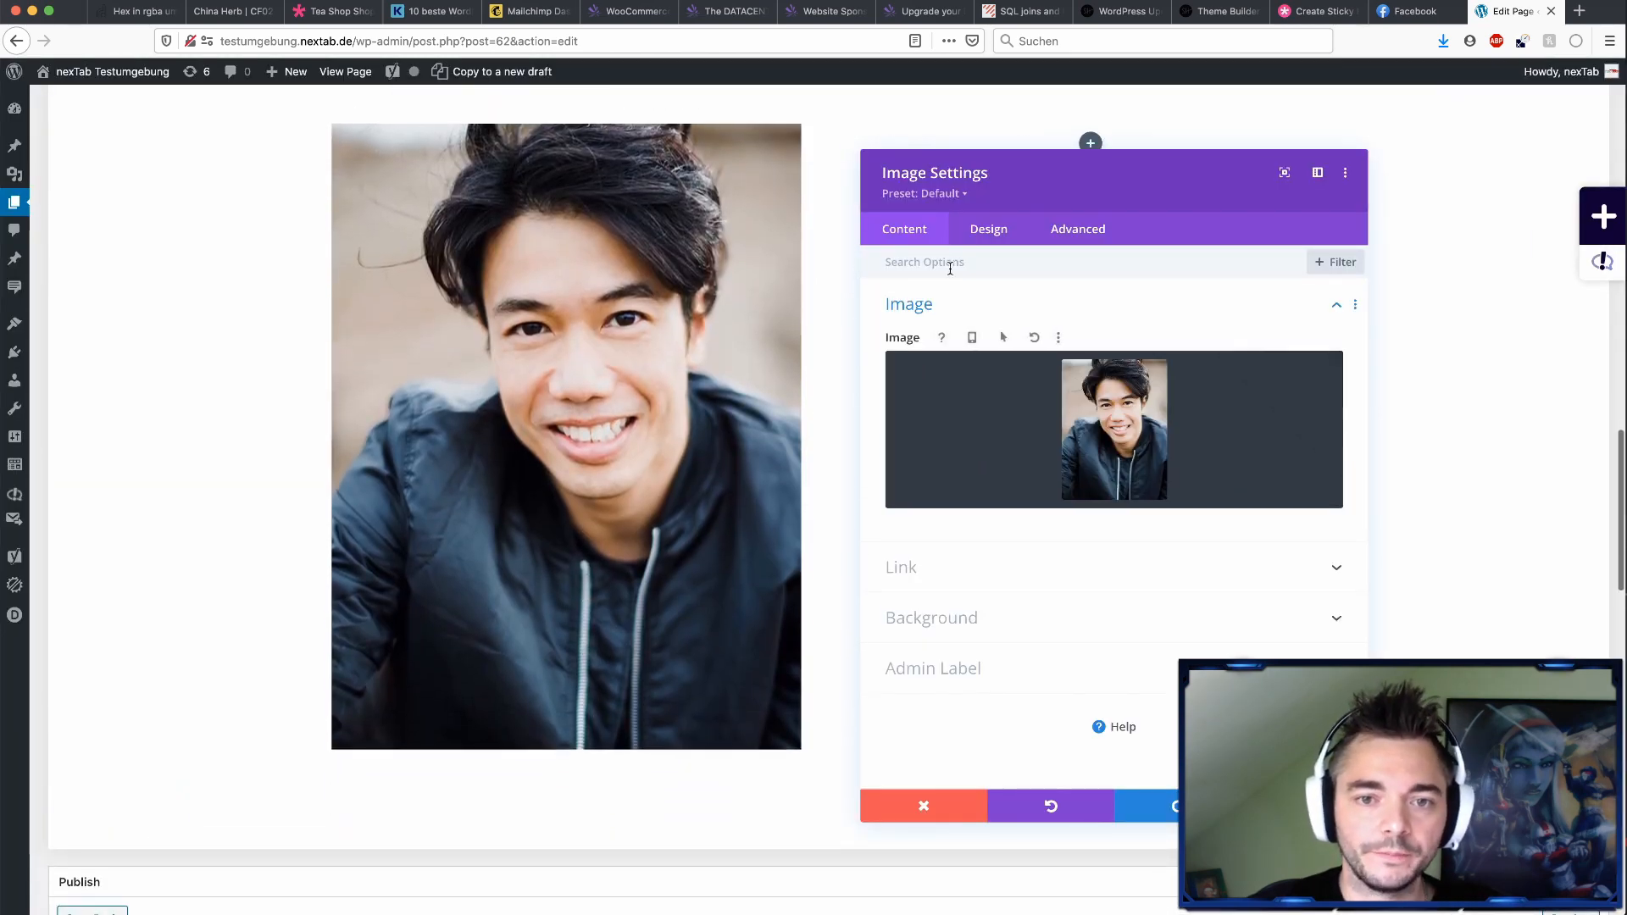
# - Give the image the hard-edged box shadow offset to the lower right, with horizontal and vertical positions of 15px
pyautogui.scroll(1, 630, 346)
pyautogui.click(970, 235)
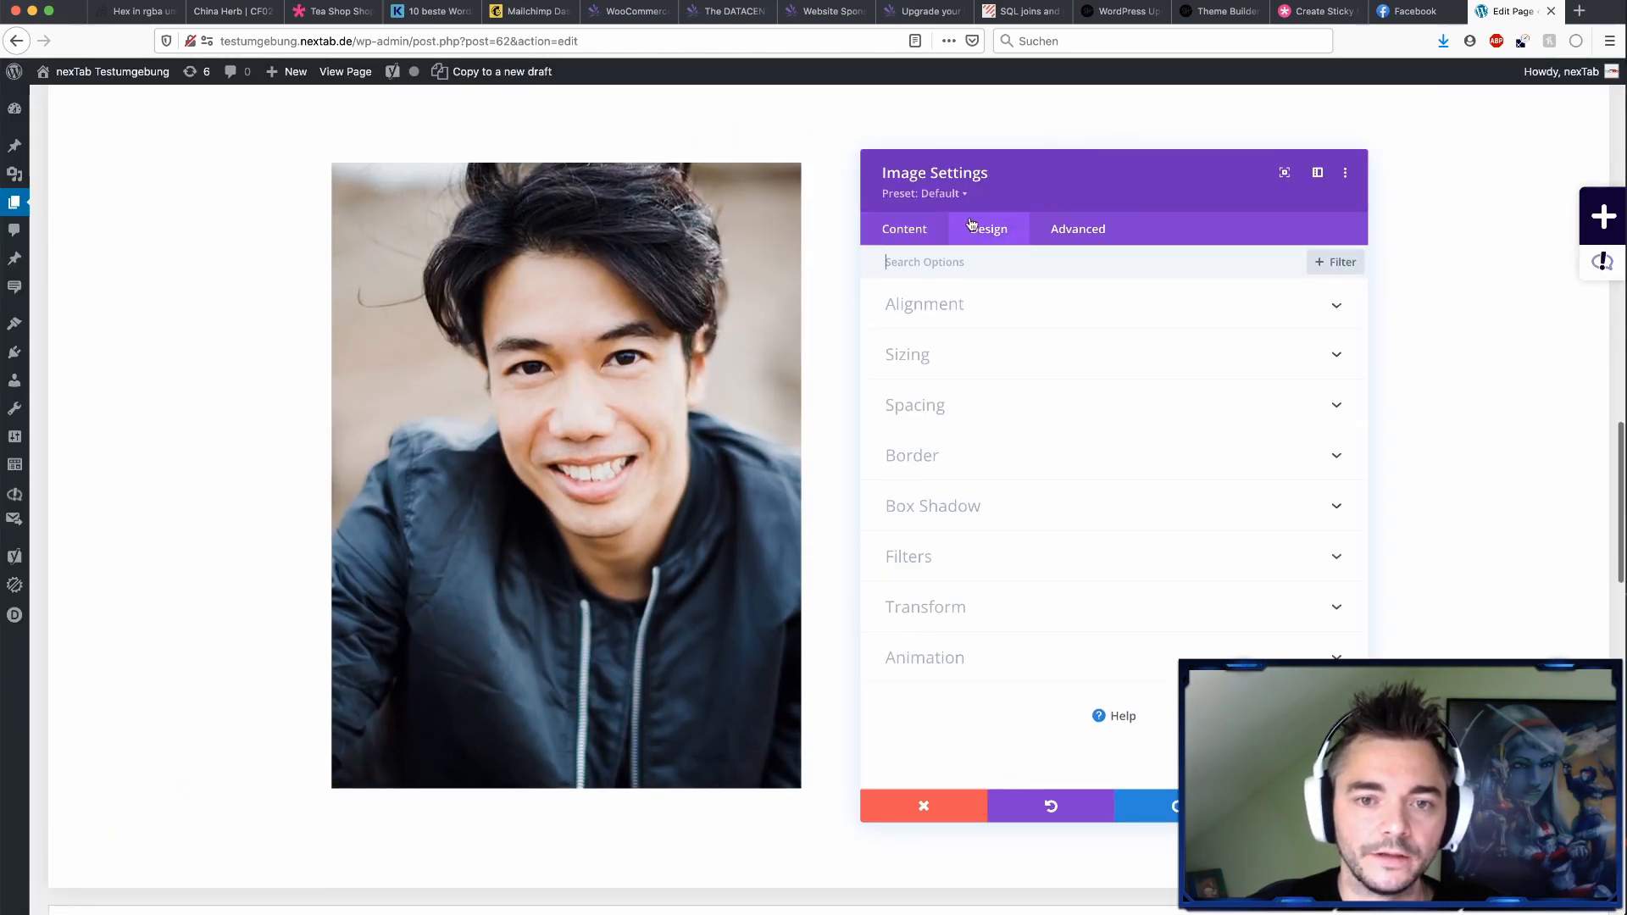
pyautogui.click(932, 506)
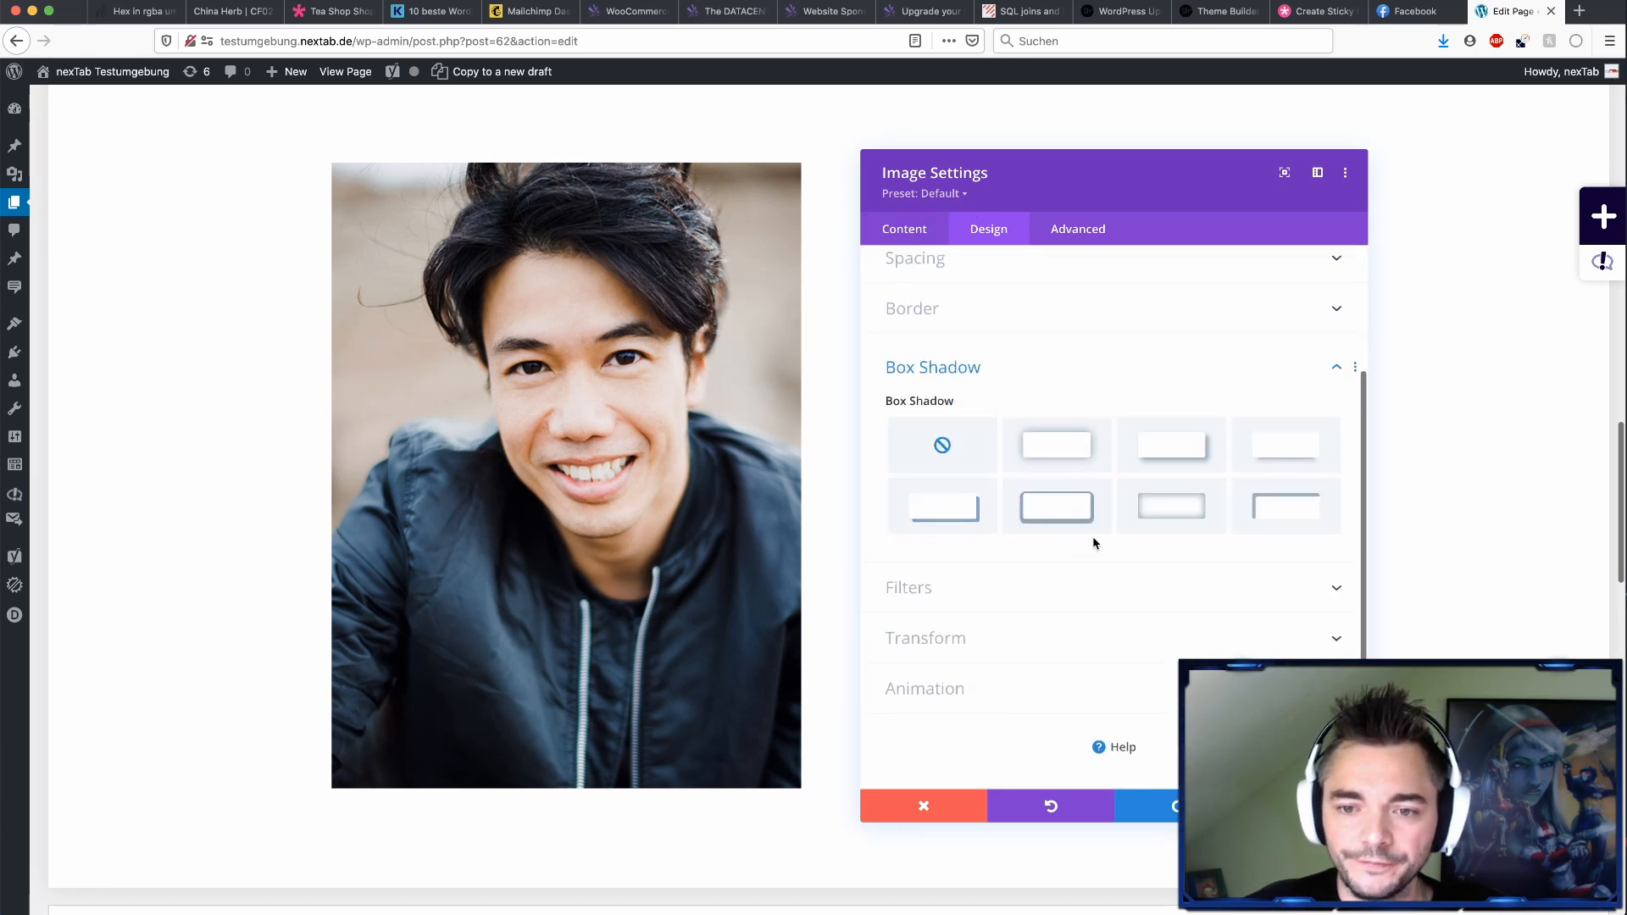
pyautogui.click(955, 517)
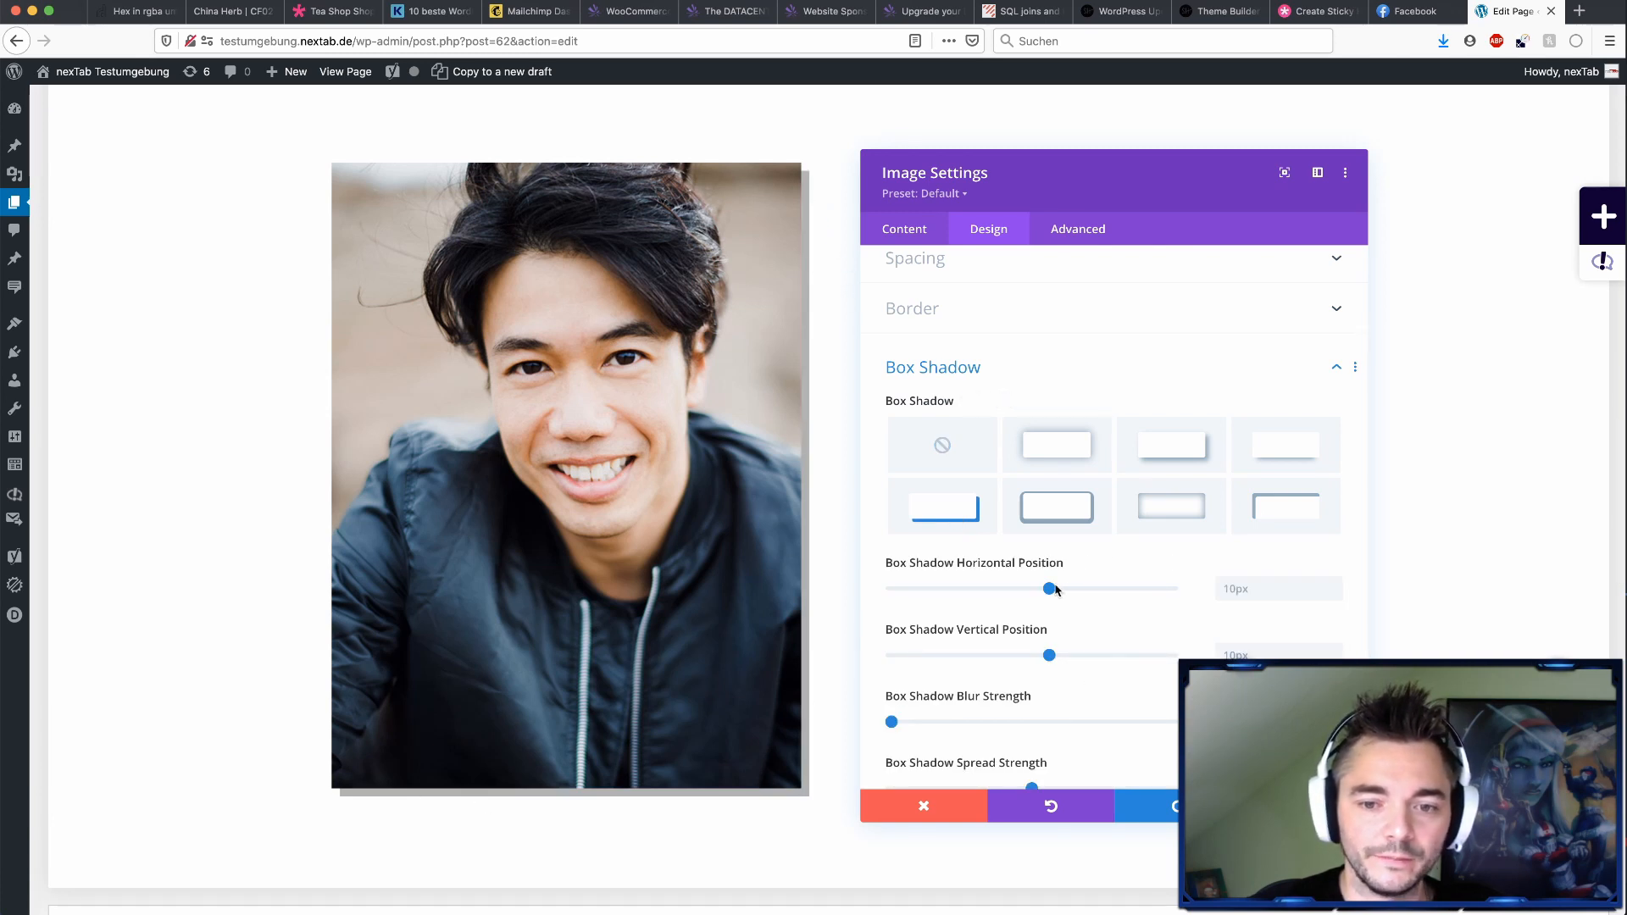
pyautogui.moveTo(1049, 593)
pyautogui.mouseDown()
pyautogui.moveTo(1099, 593)
pyautogui.moveTo(1059, 595)
pyautogui.mouseUp()
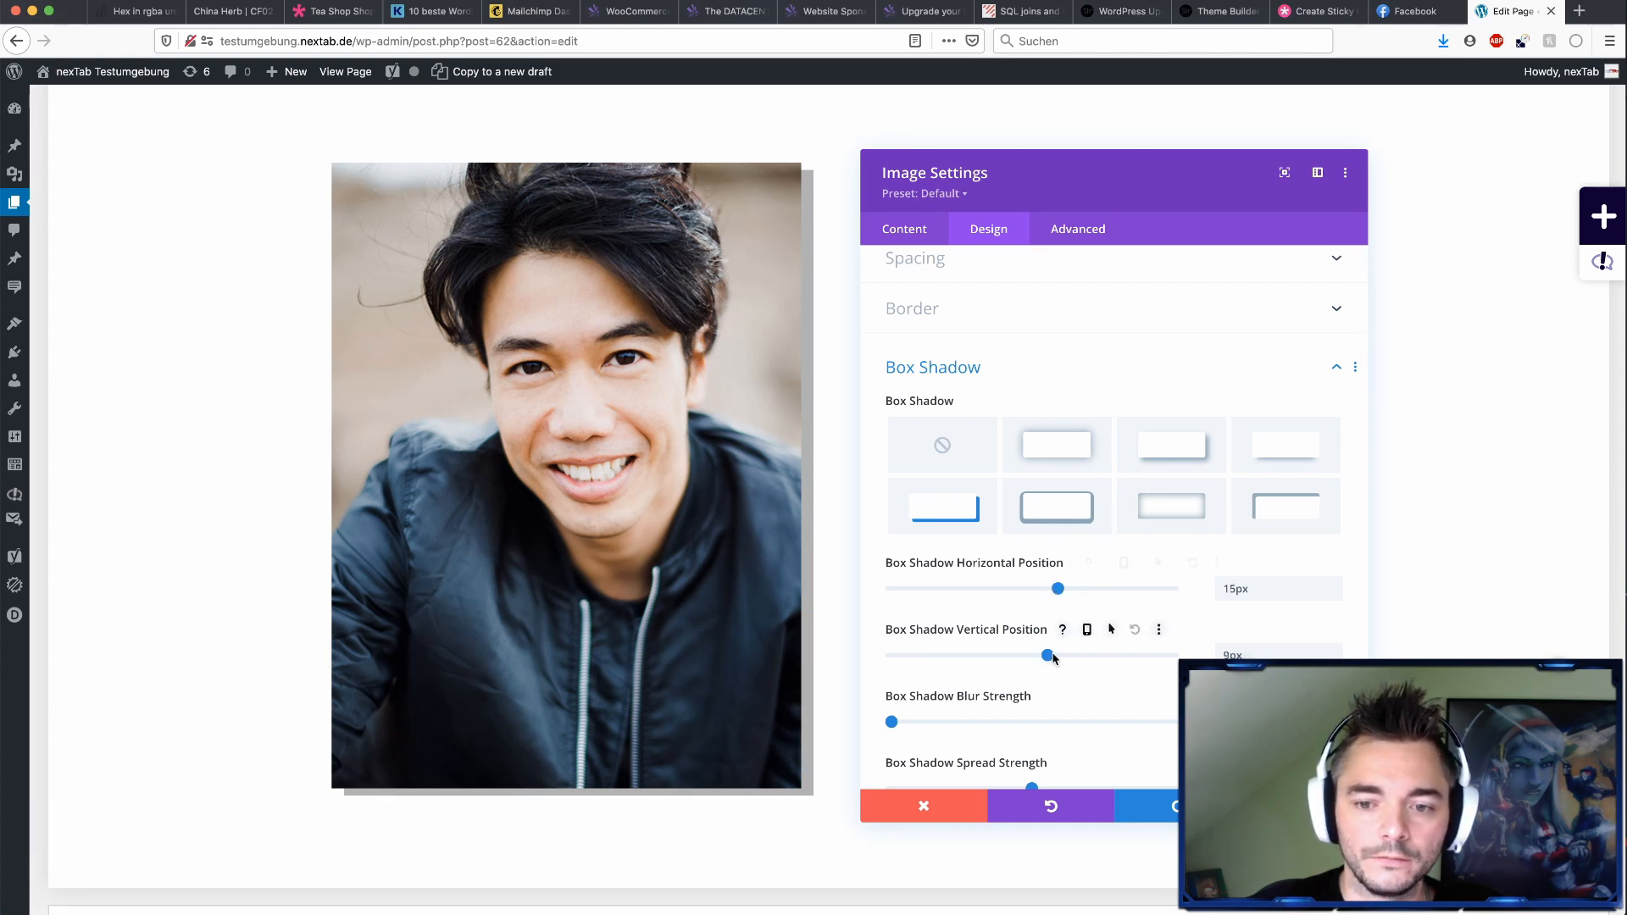
pyautogui.moveTo(1049, 655); pyautogui.dragTo(1059, 658)
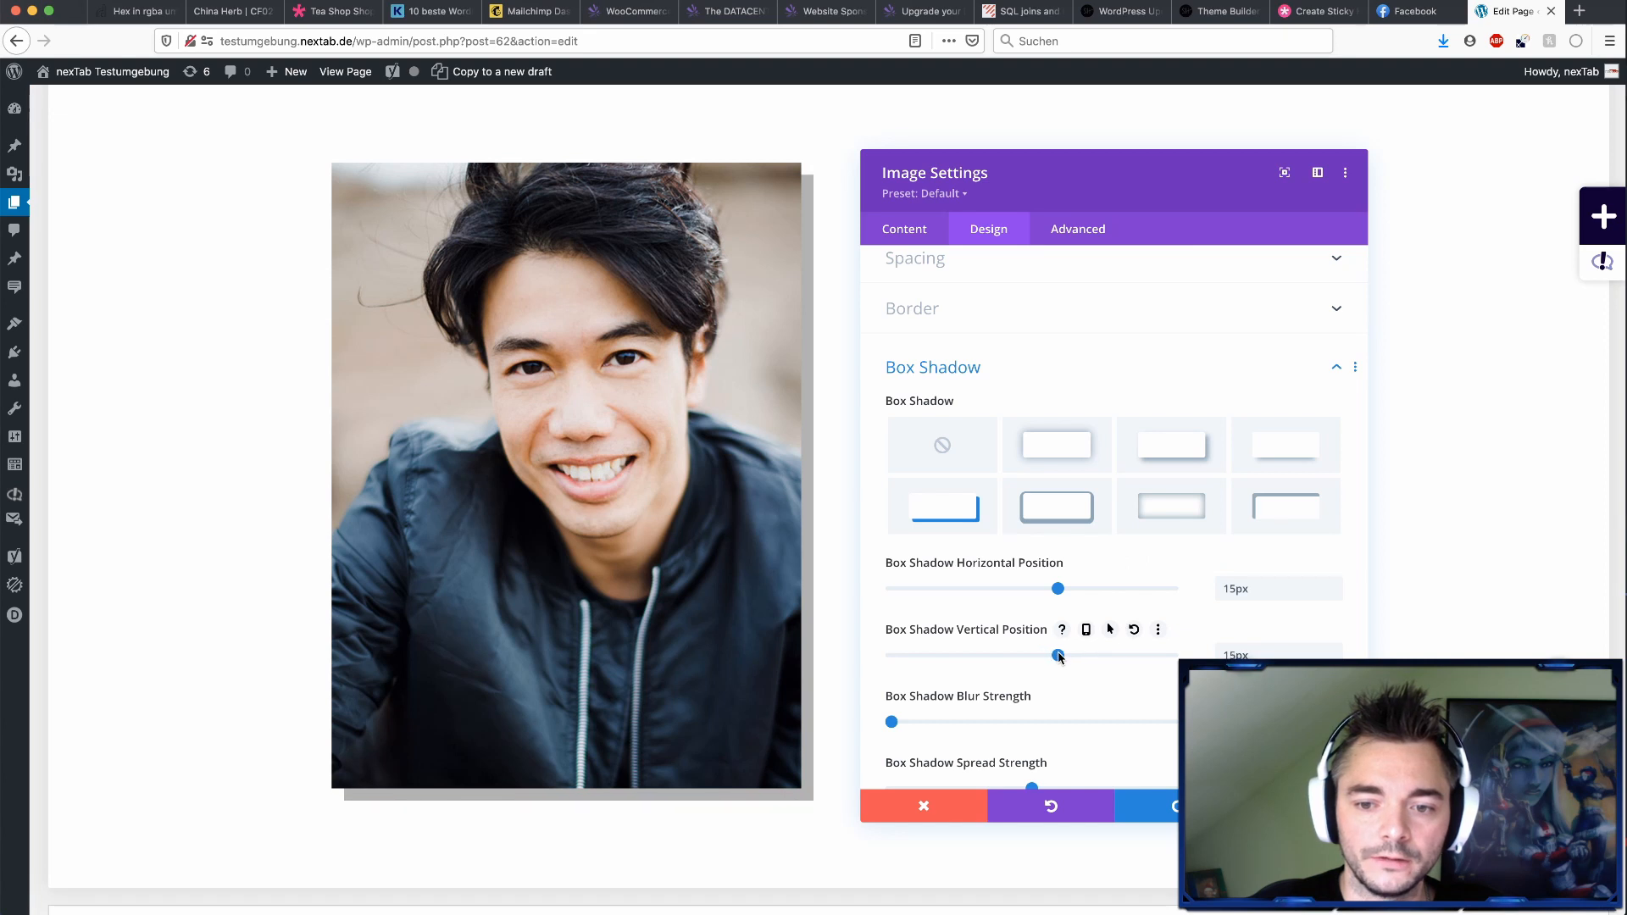
# - Keep the box shadow's blur and spread strength at 0px and set its color to yellow
pyautogui.scroll(-3, 1101, 648)
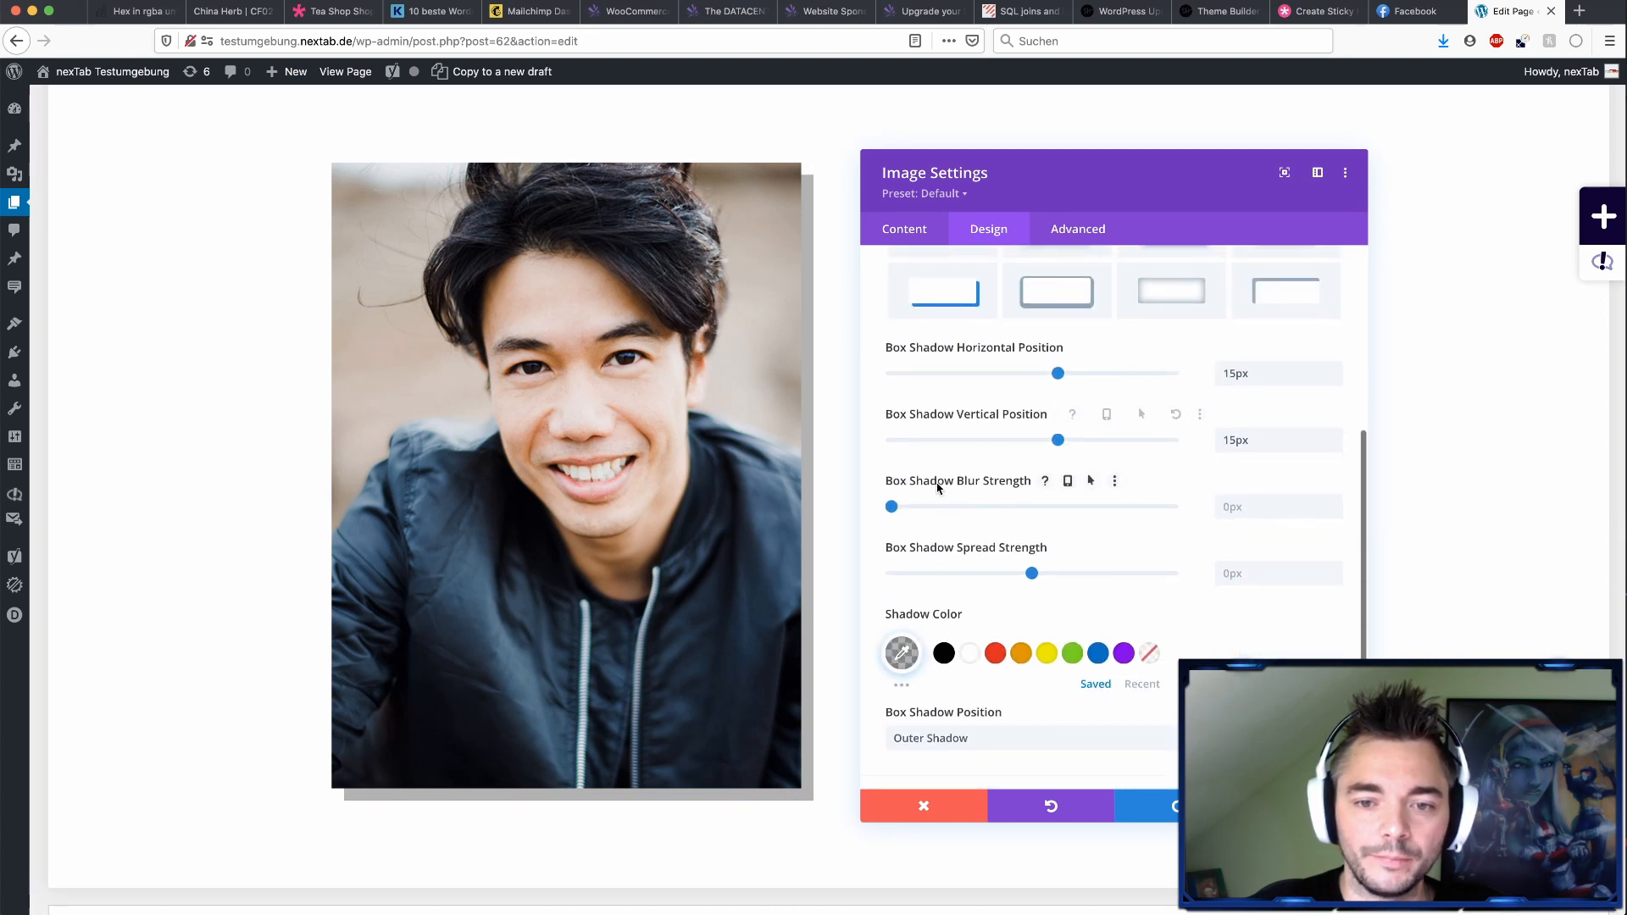
pyautogui.moveTo(892, 508)
pyautogui.mouseDown()
pyautogui.moveTo(1017, 507)
pyautogui.moveTo(870, 508)
pyautogui.mouseUp()
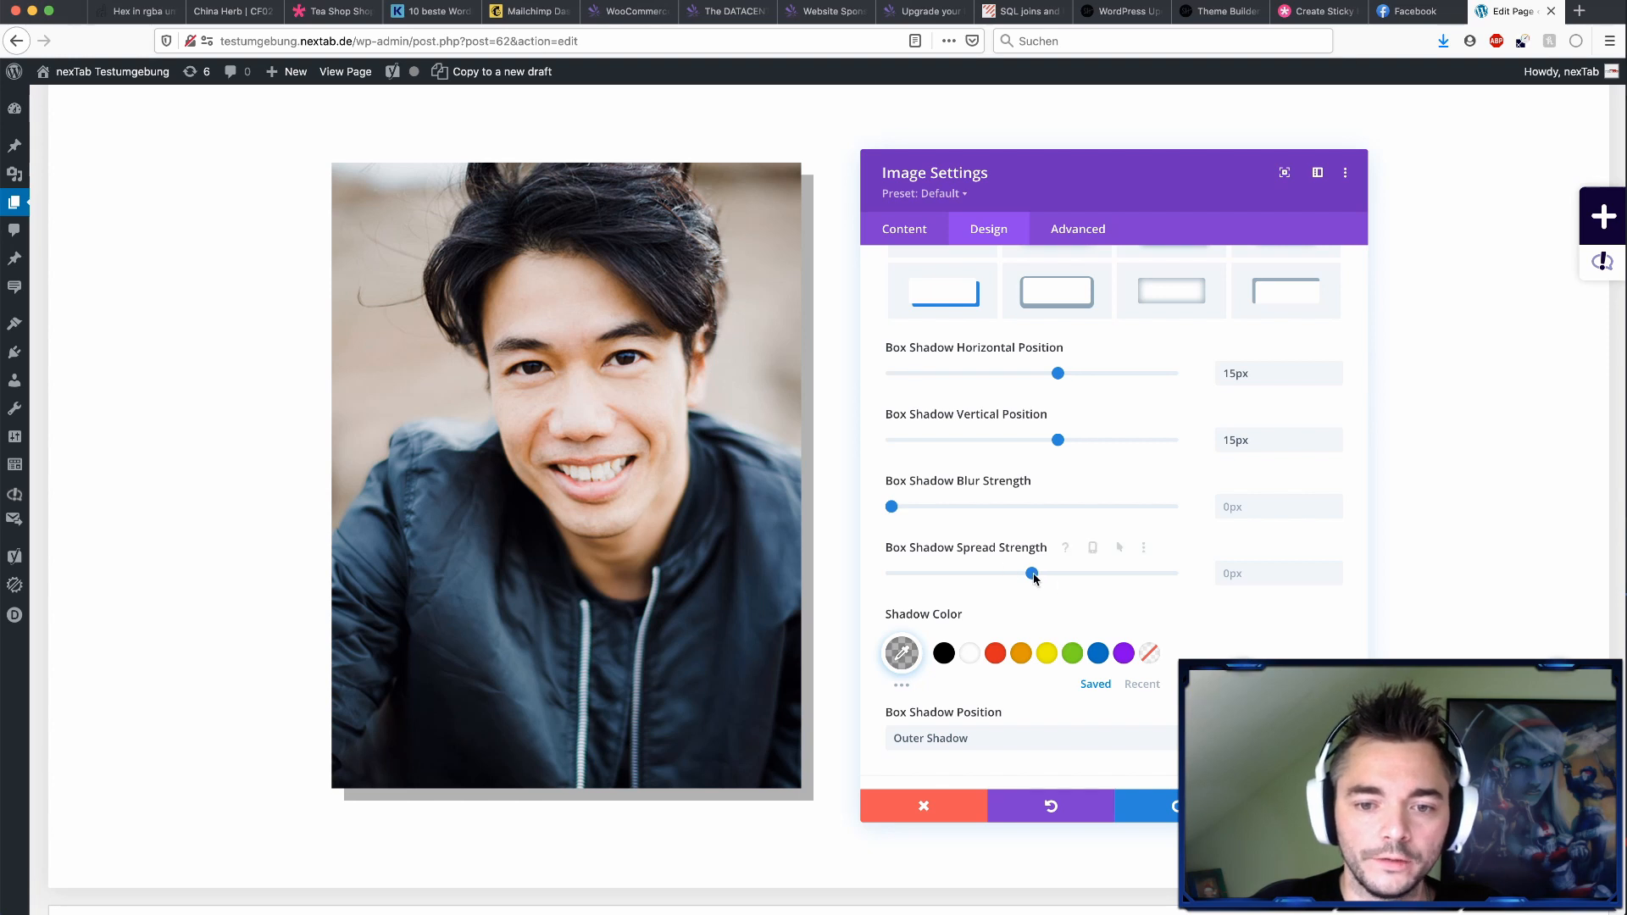
pyautogui.moveTo(1033, 577)
pyautogui.mouseDown()
pyautogui.moveTo(1113, 576)
pyautogui.moveTo(1006, 577)
pyautogui.moveTo(1033, 577)
pyautogui.mouseUp()
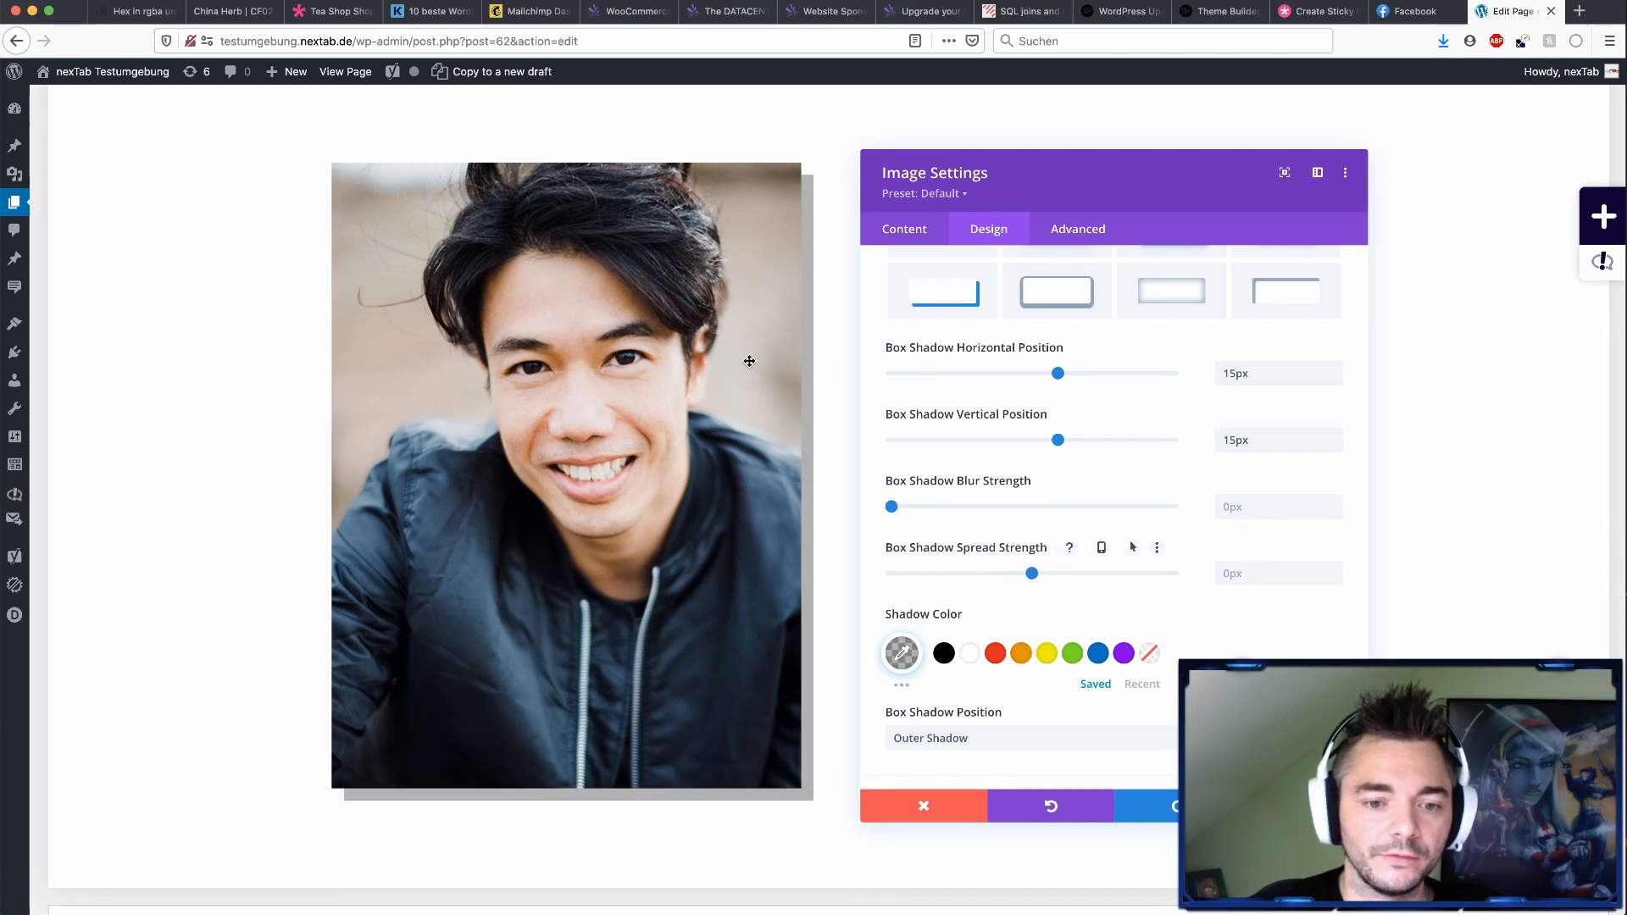
pyautogui.scroll(-3, 943, 709)
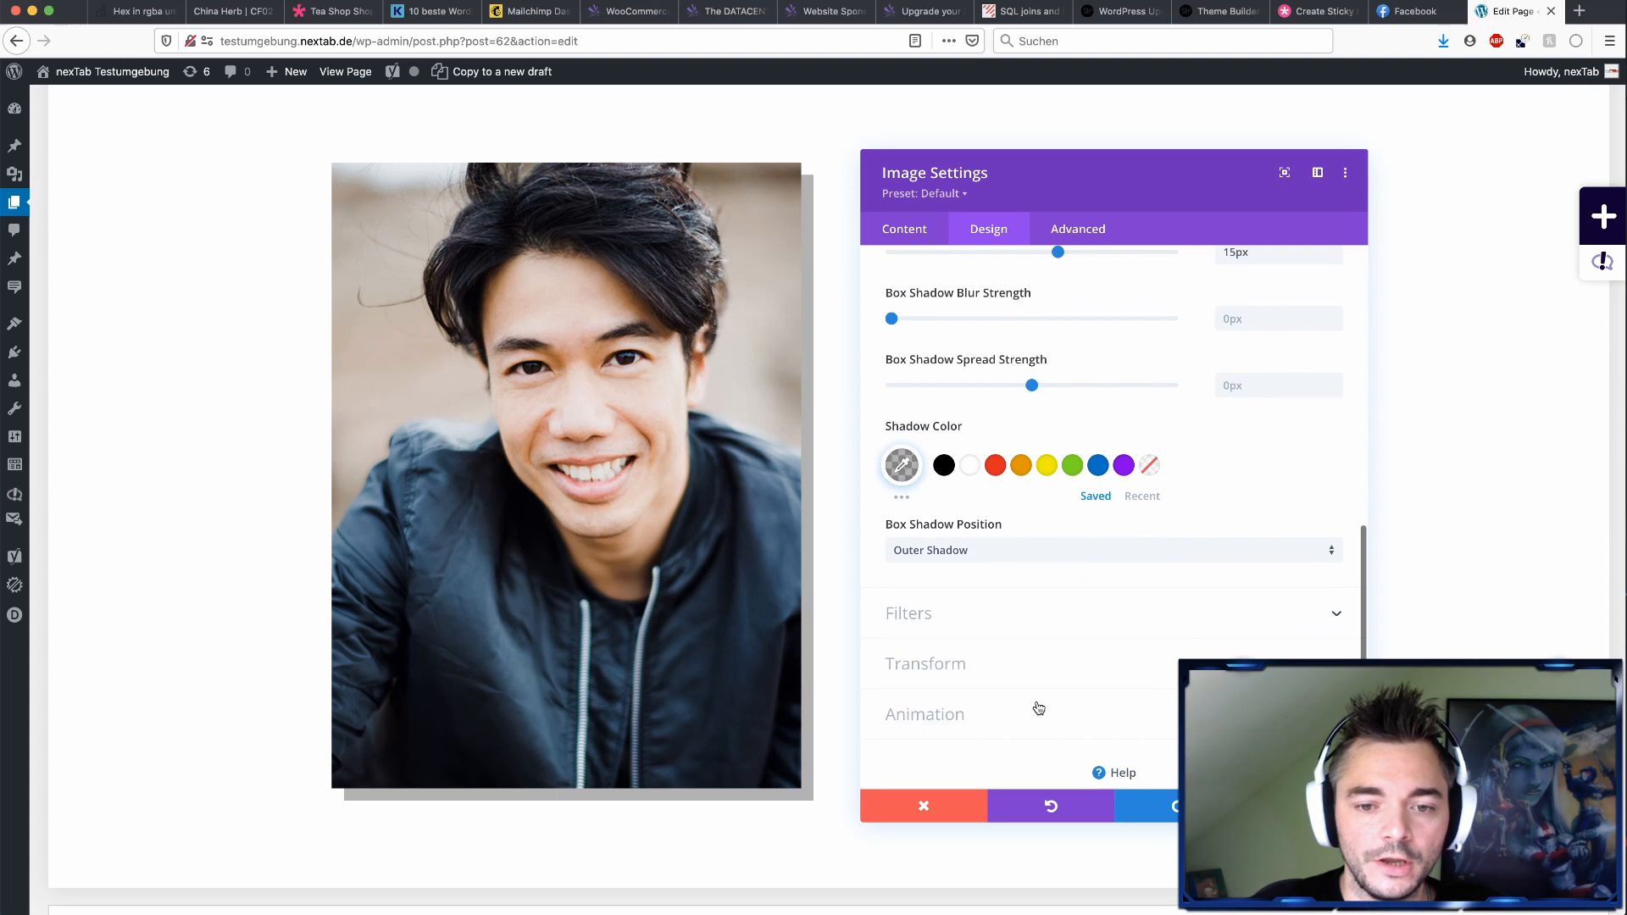
pyautogui.click(995, 462)
pyautogui.click(1021, 462)
pyautogui.click(1046, 462)
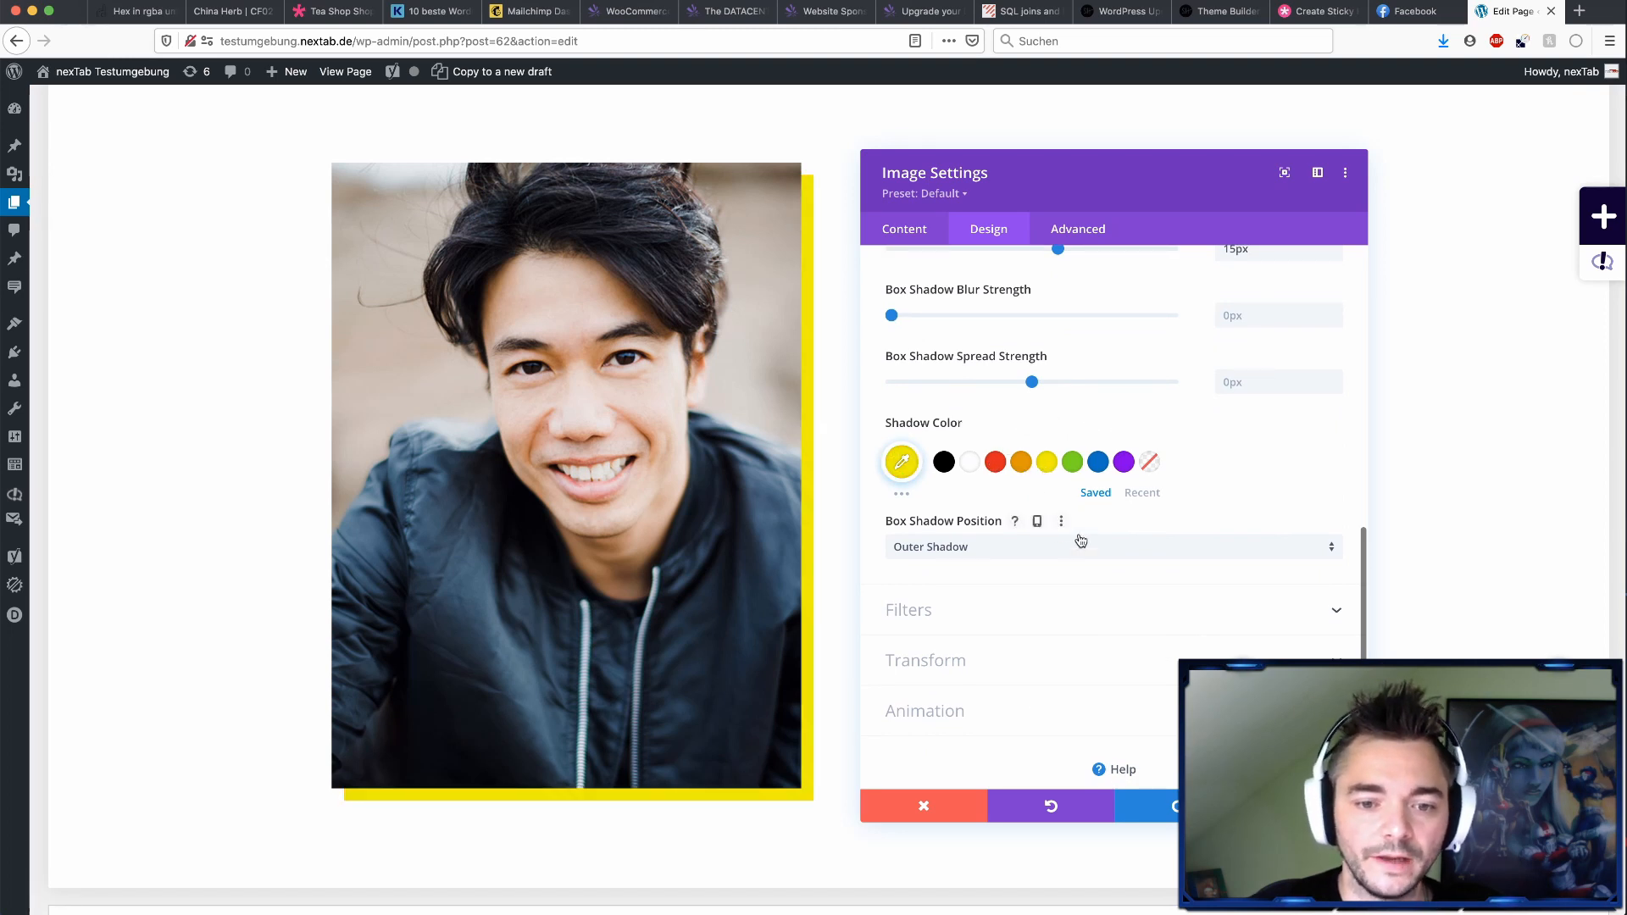
pyautogui.scroll(6, 1075, 547)
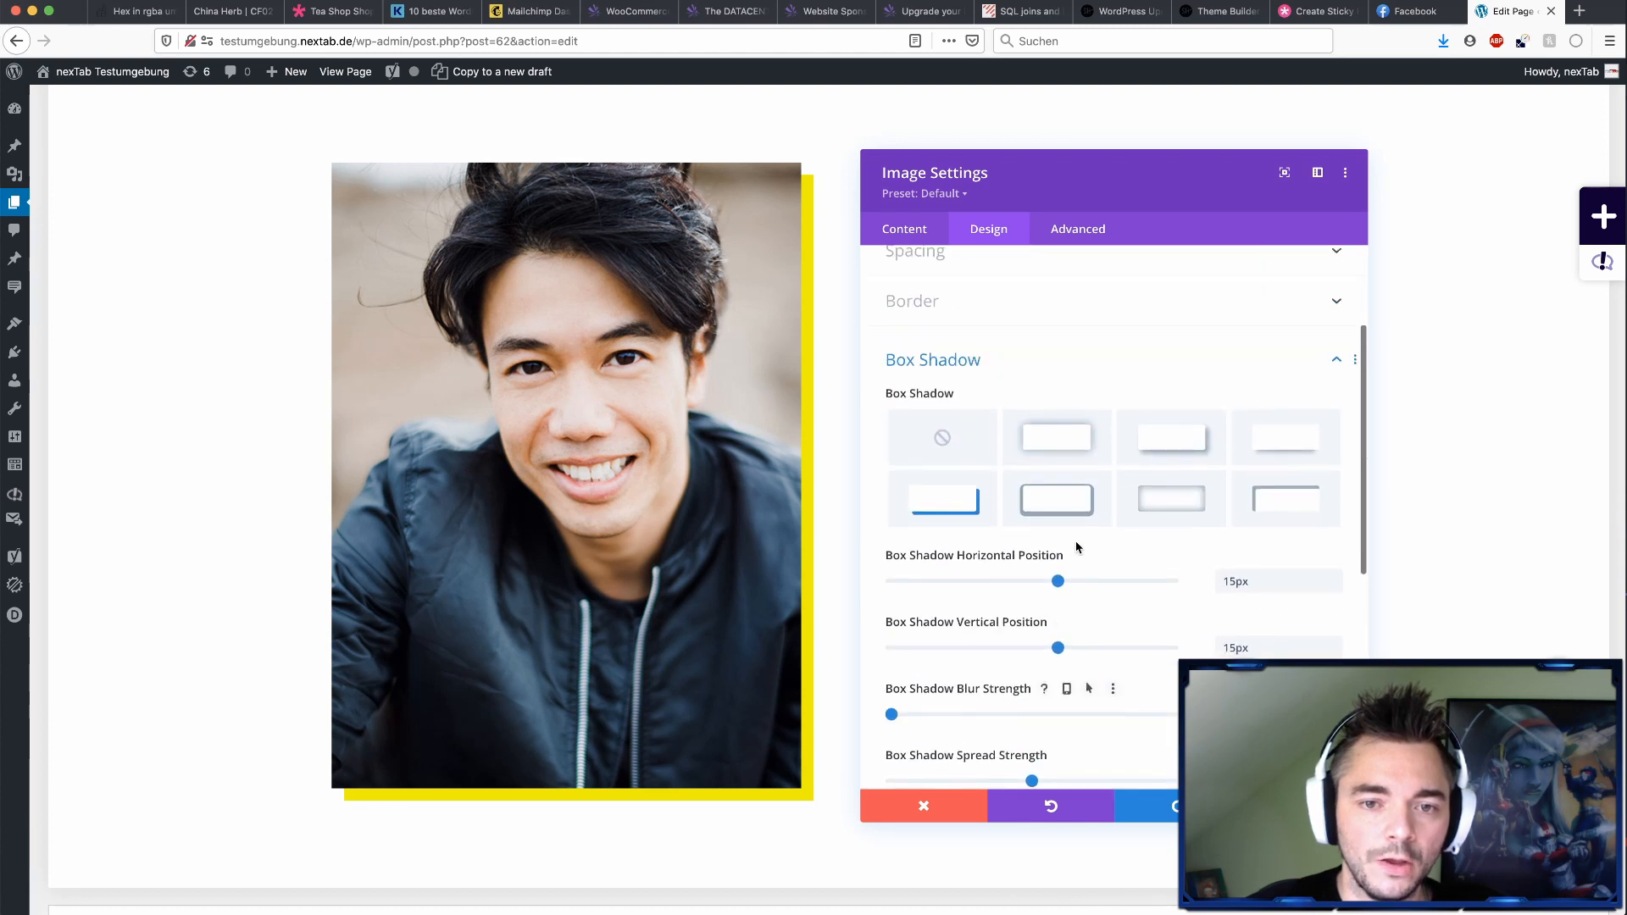
# - Check the framed photo in the Facebook reference screenshot and give the image a 1px red border on all sides
pyautogui.click(1413, 11)
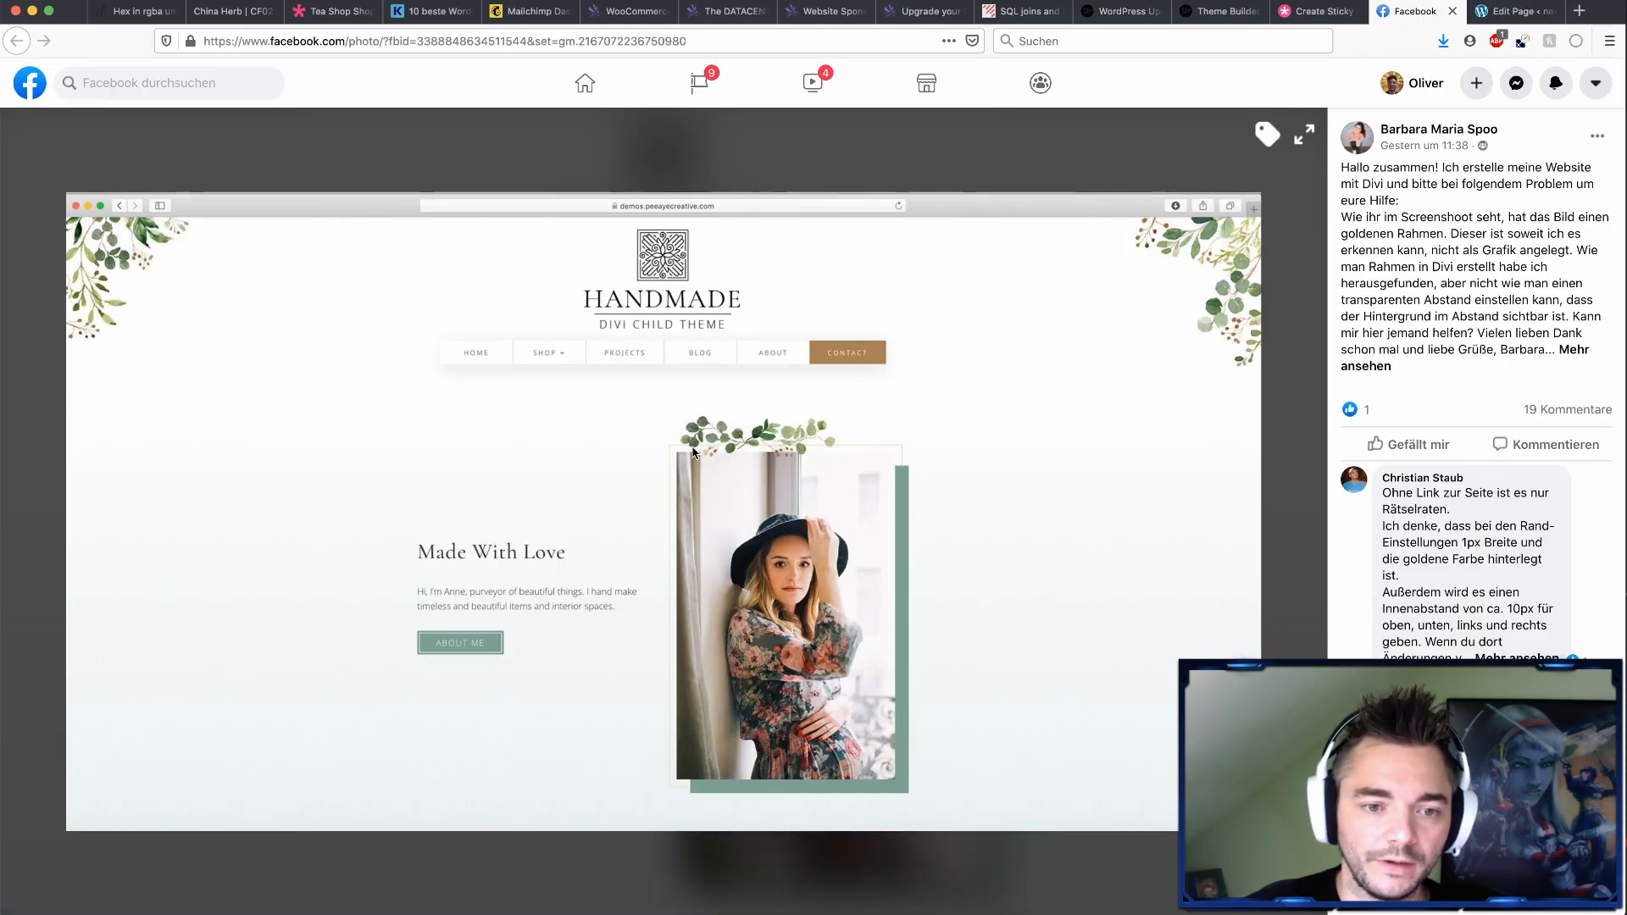
pyautogui.click(1512, 11)
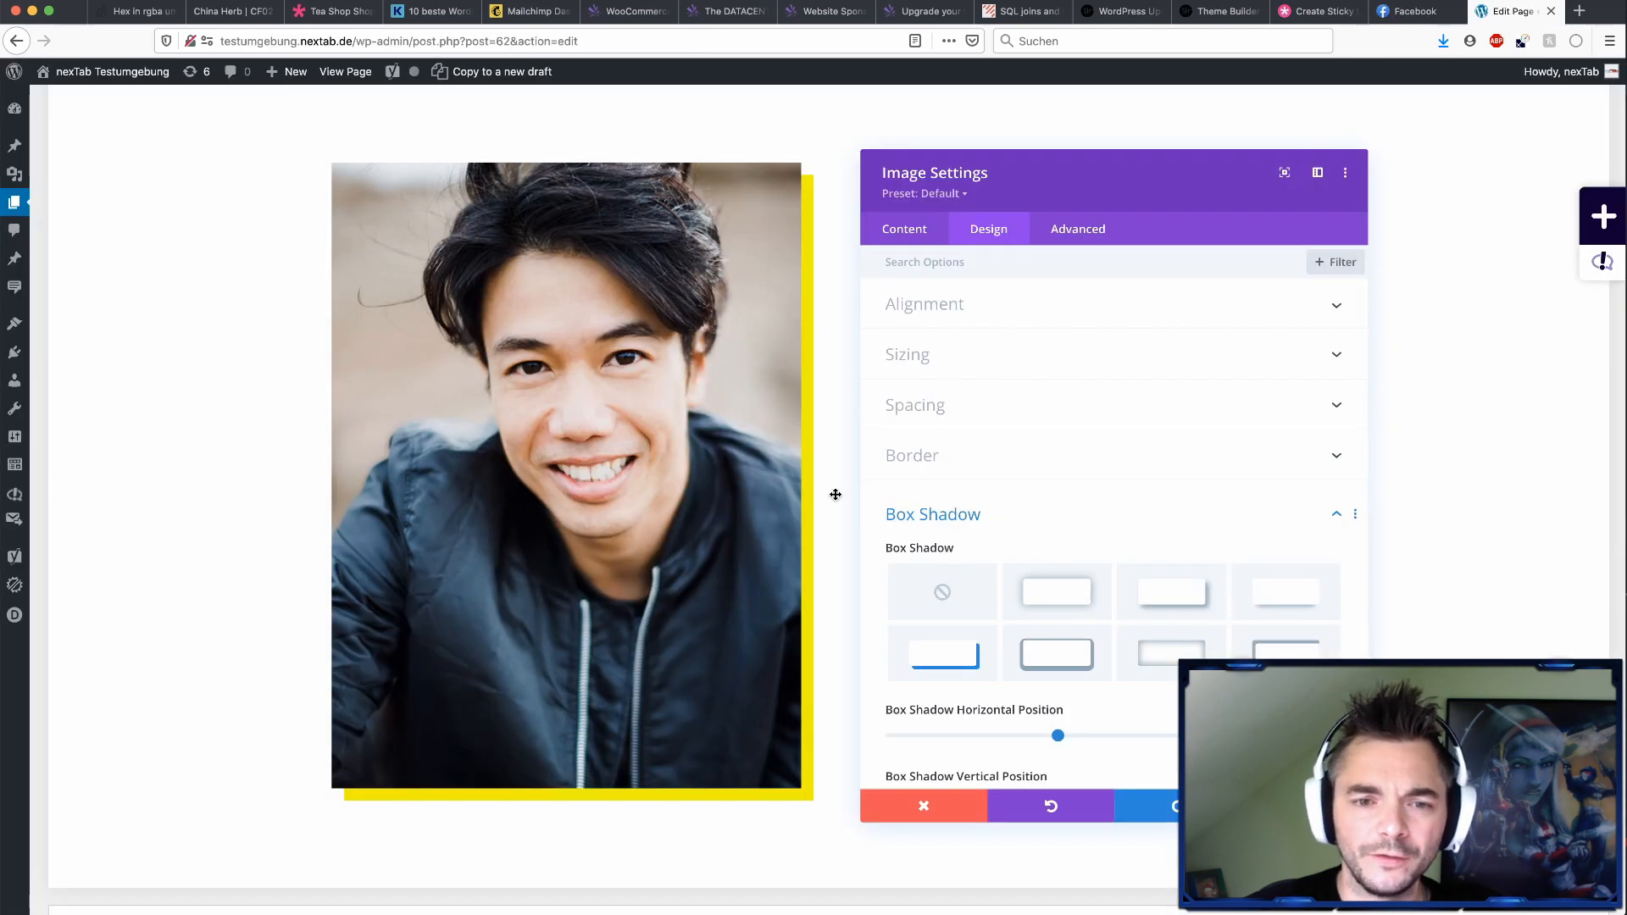
pyautogui.click(949, 455)
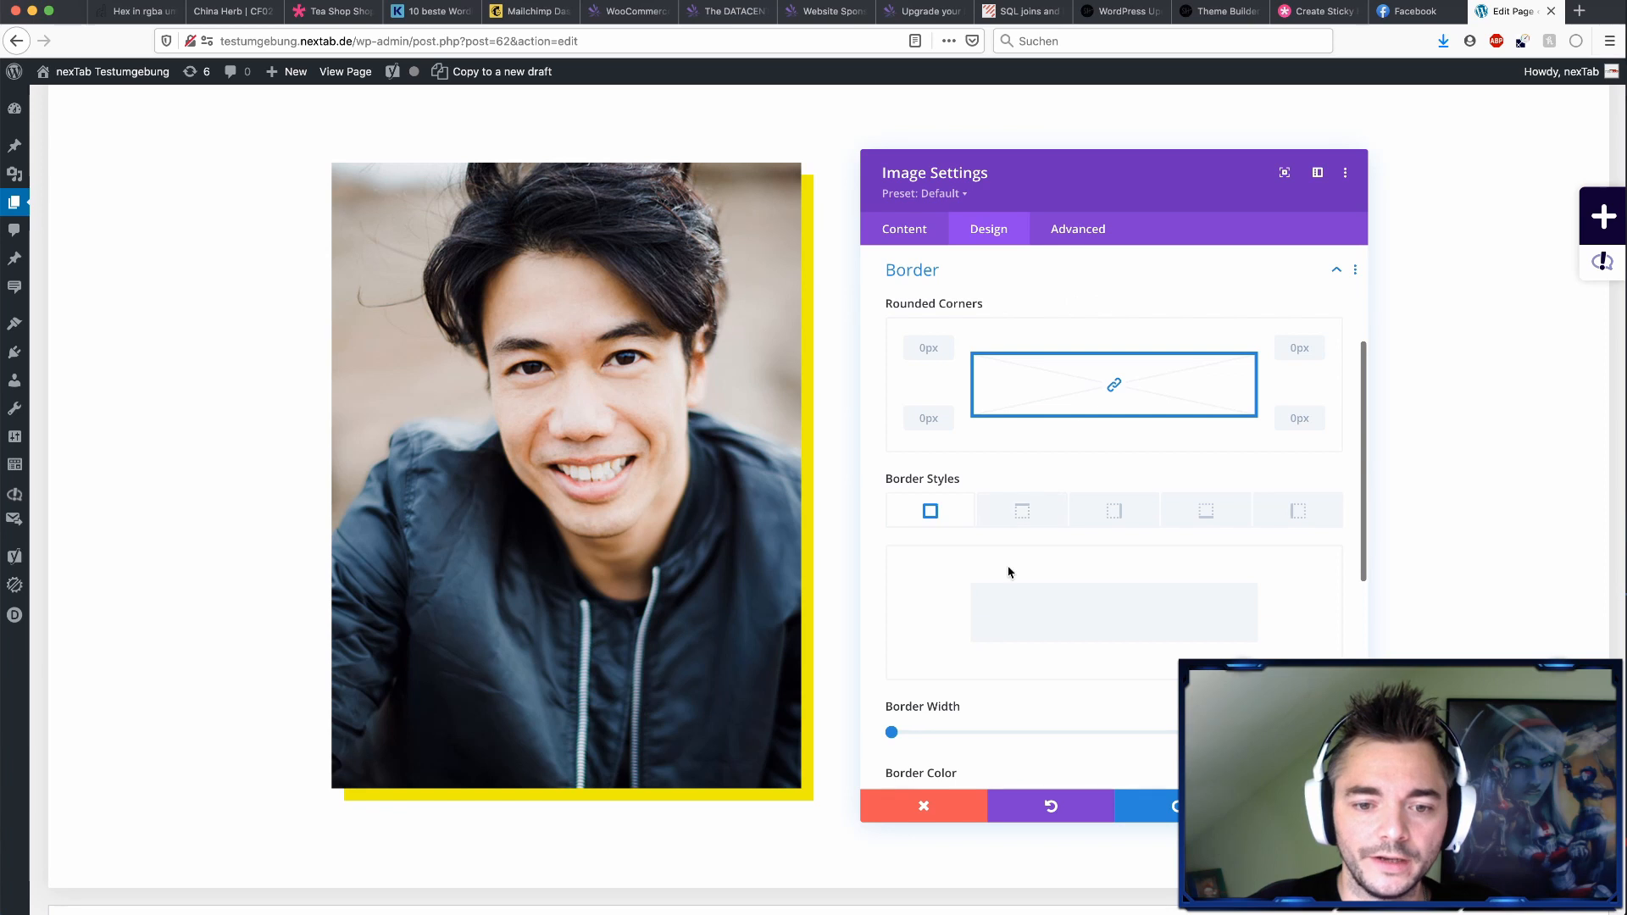
pyautogui.scroll(-3, 955, 616)
pyautogui.moveTo(891, 618); pyautogui.dragTo(897, 619)
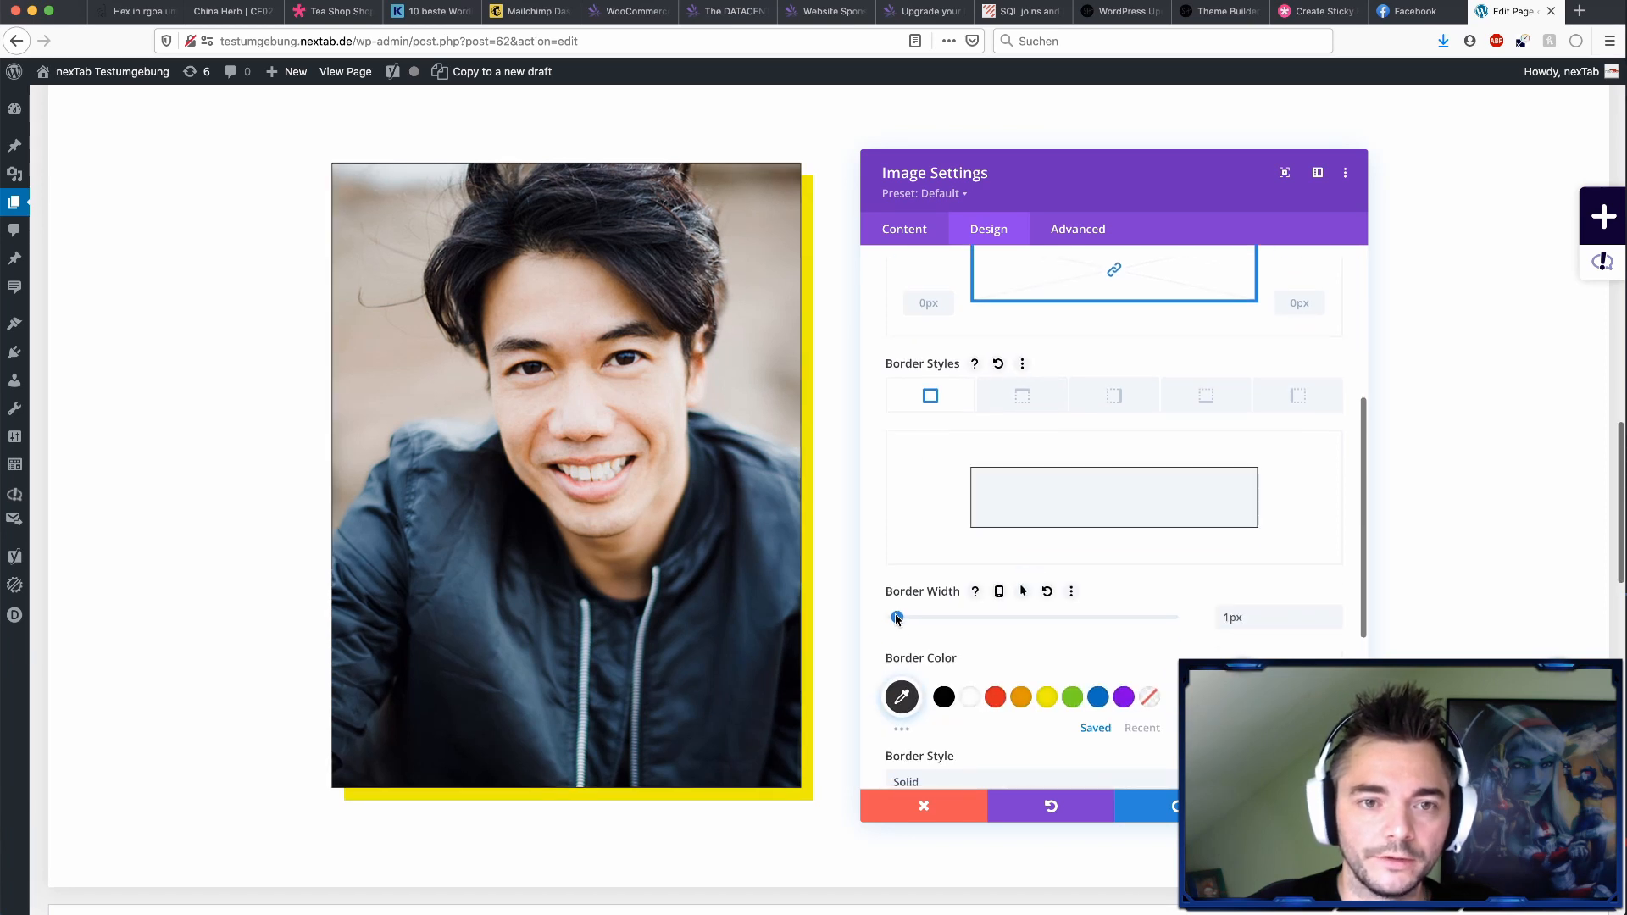
pyautogui.click(998, 698)
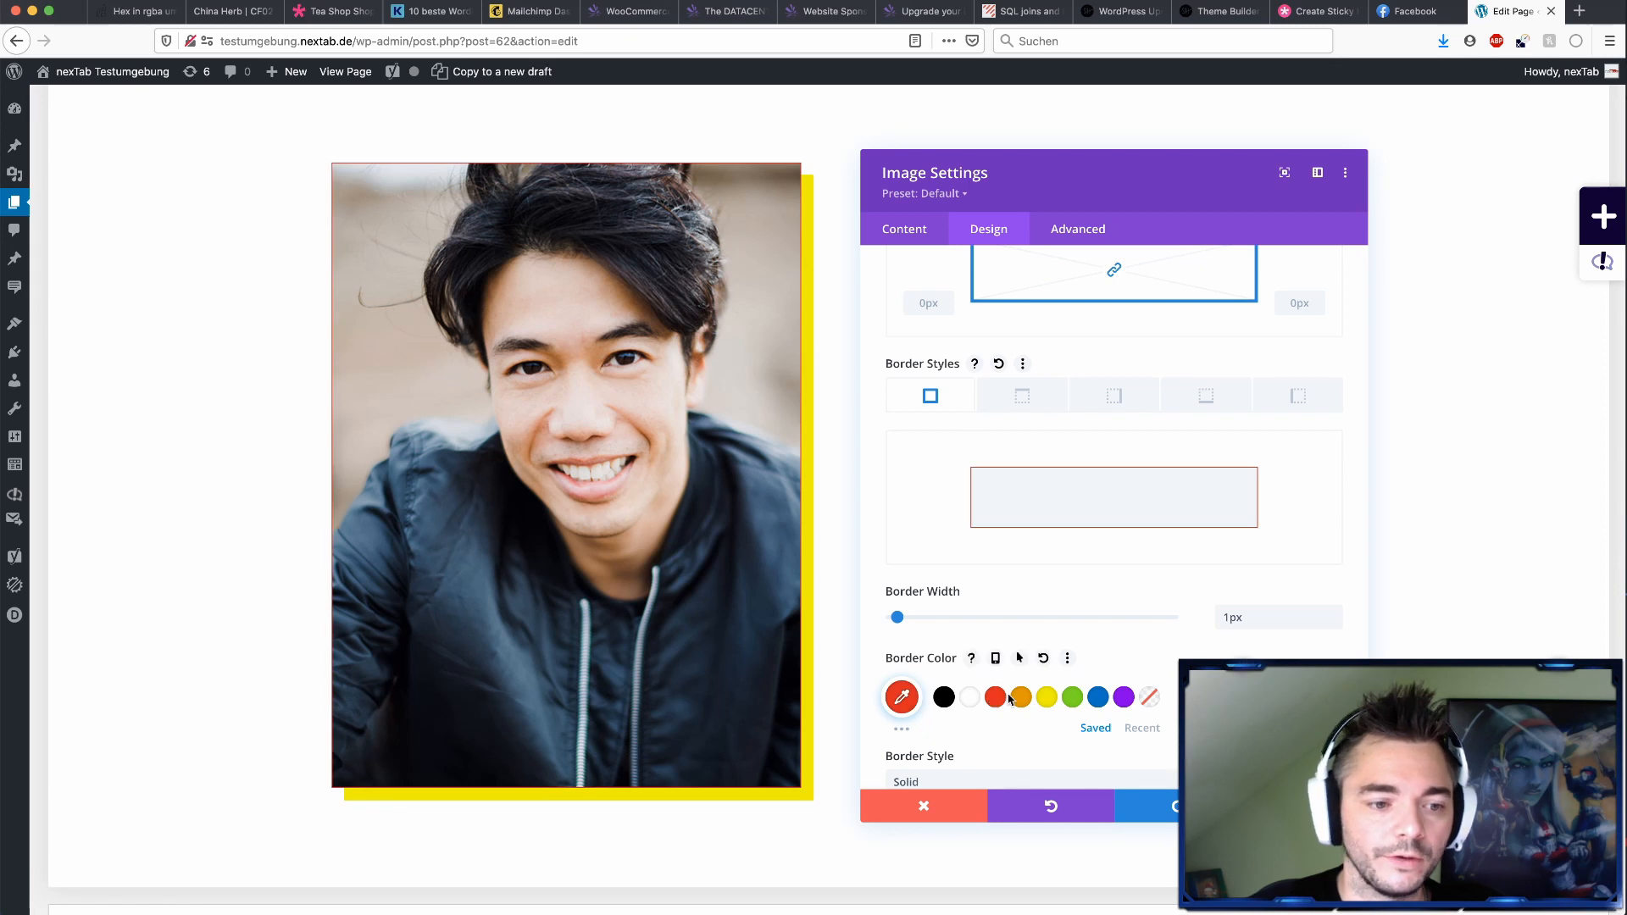
# - Set the image's top, bottom, left and right padding to 10px in the spacing settings
pyautogui.scroll(-4, 1071, 678)
pyautogui.scroll(8, 1072, 682)
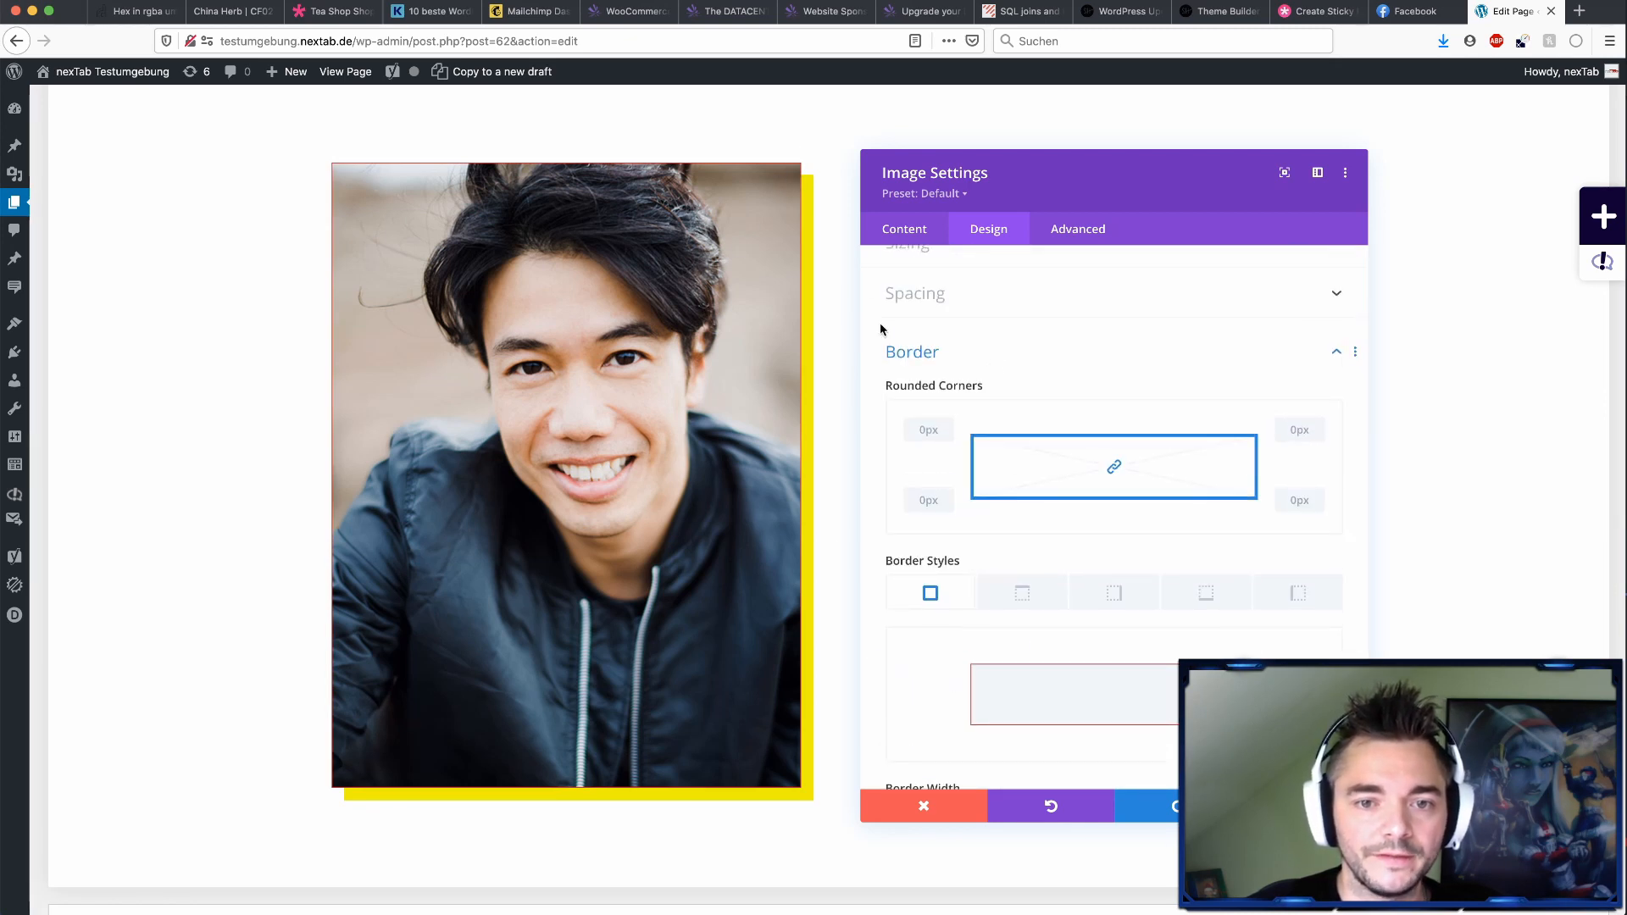
pyautogui.scroll(2, 1023, 378)
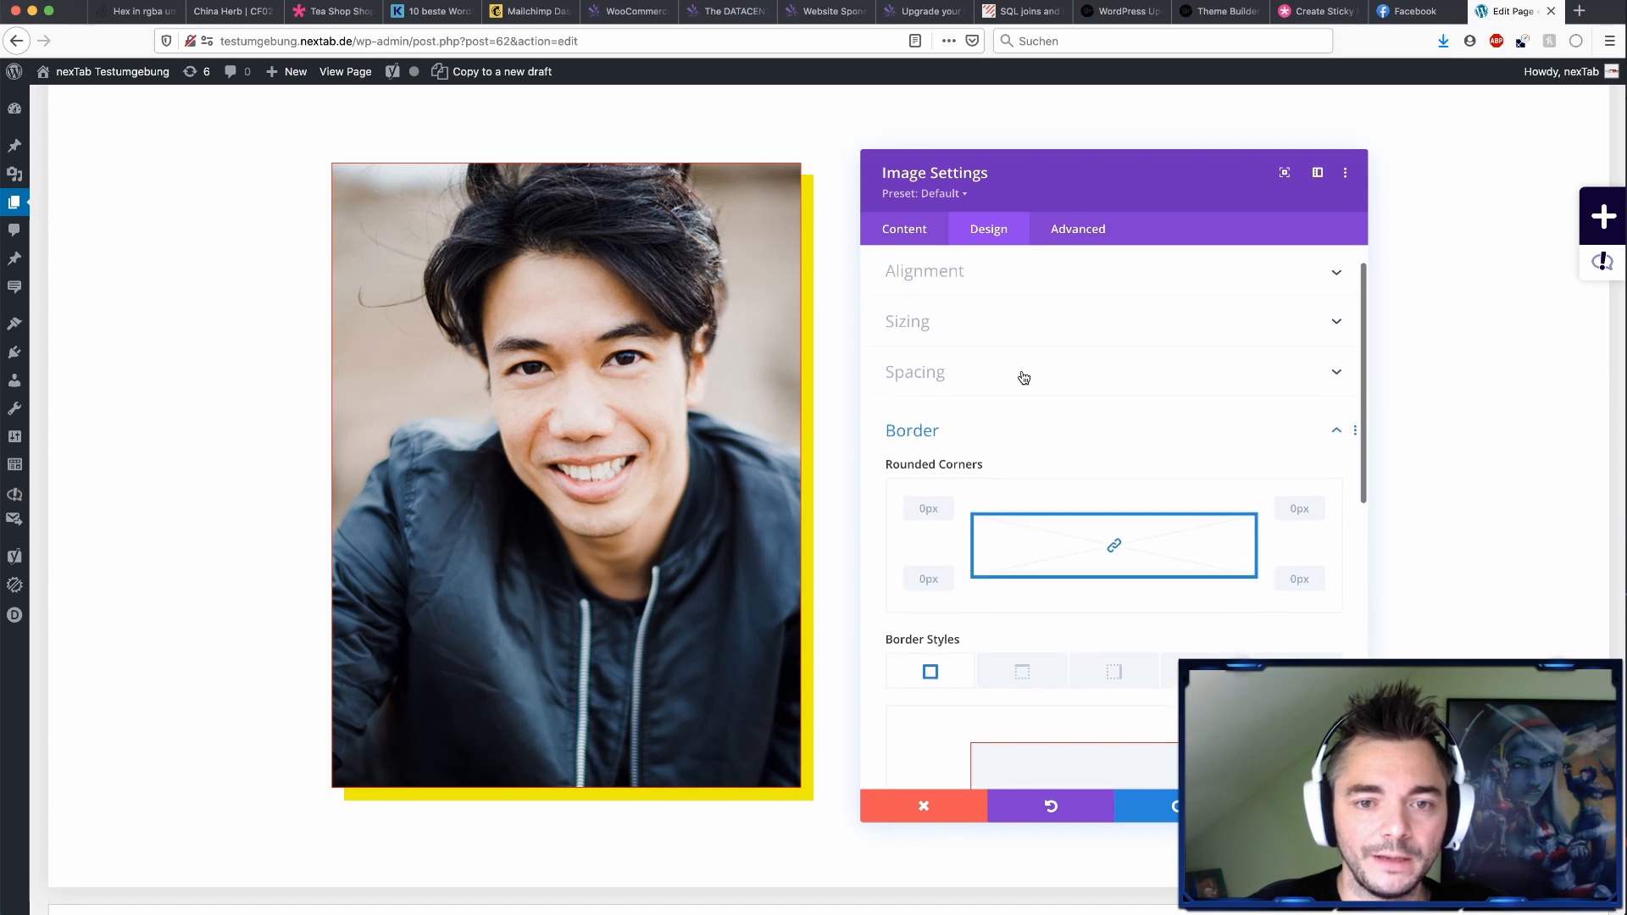
pyautogui.click(951, 376)
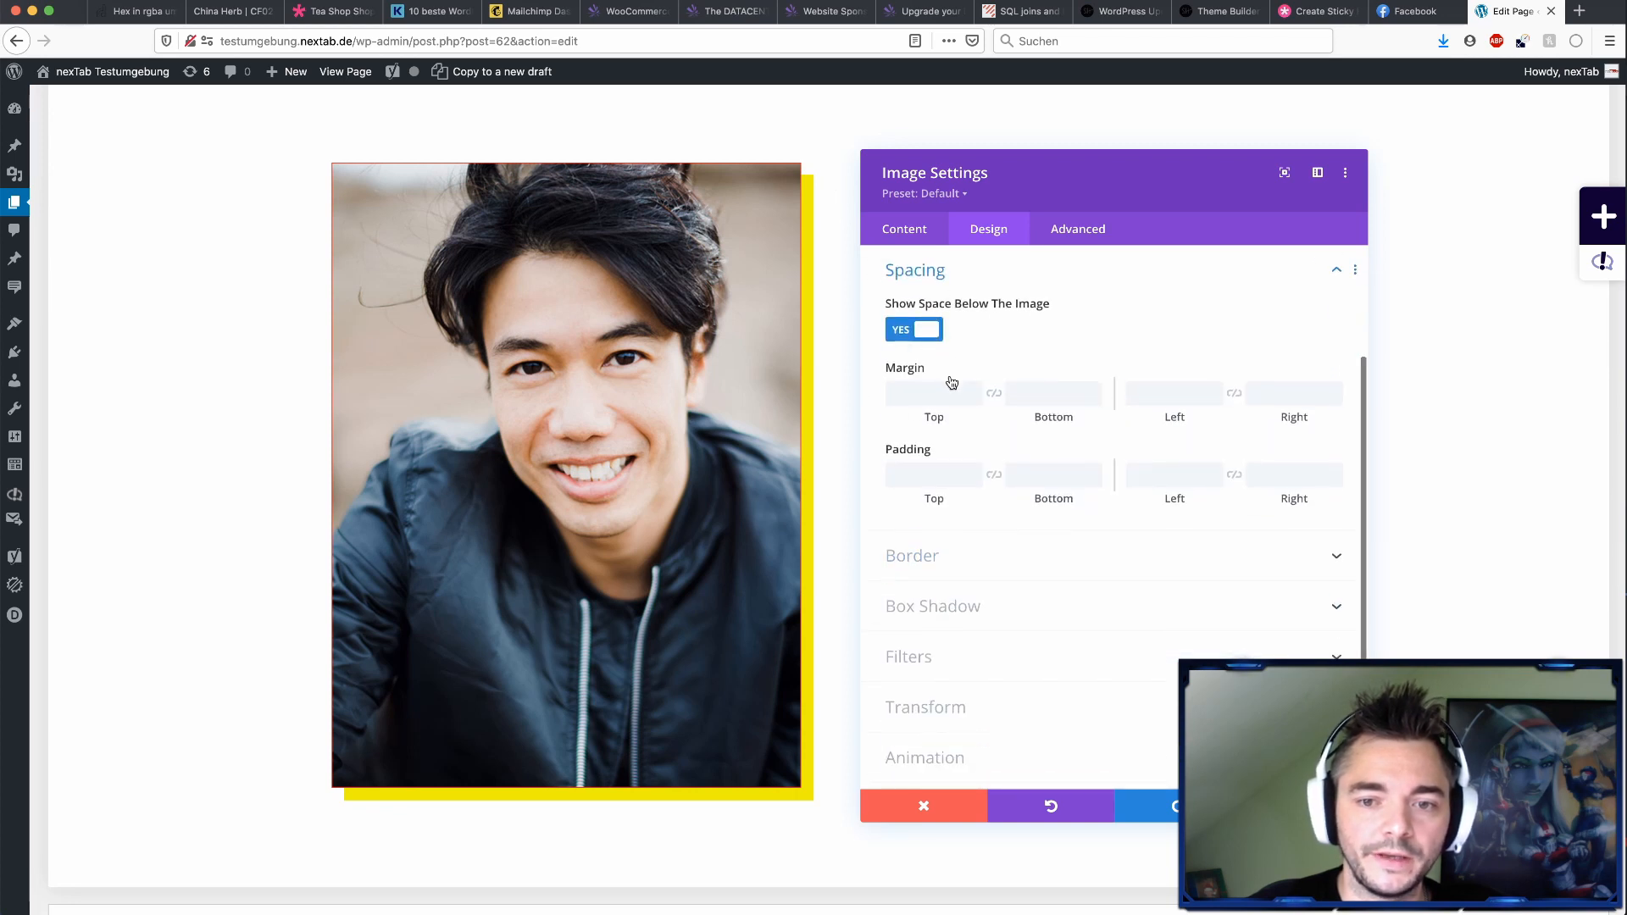
pyautogui.click(932, 474)
pyautogui.write('10')
pyautogui.press('Tab')
pyautogui.write('10')
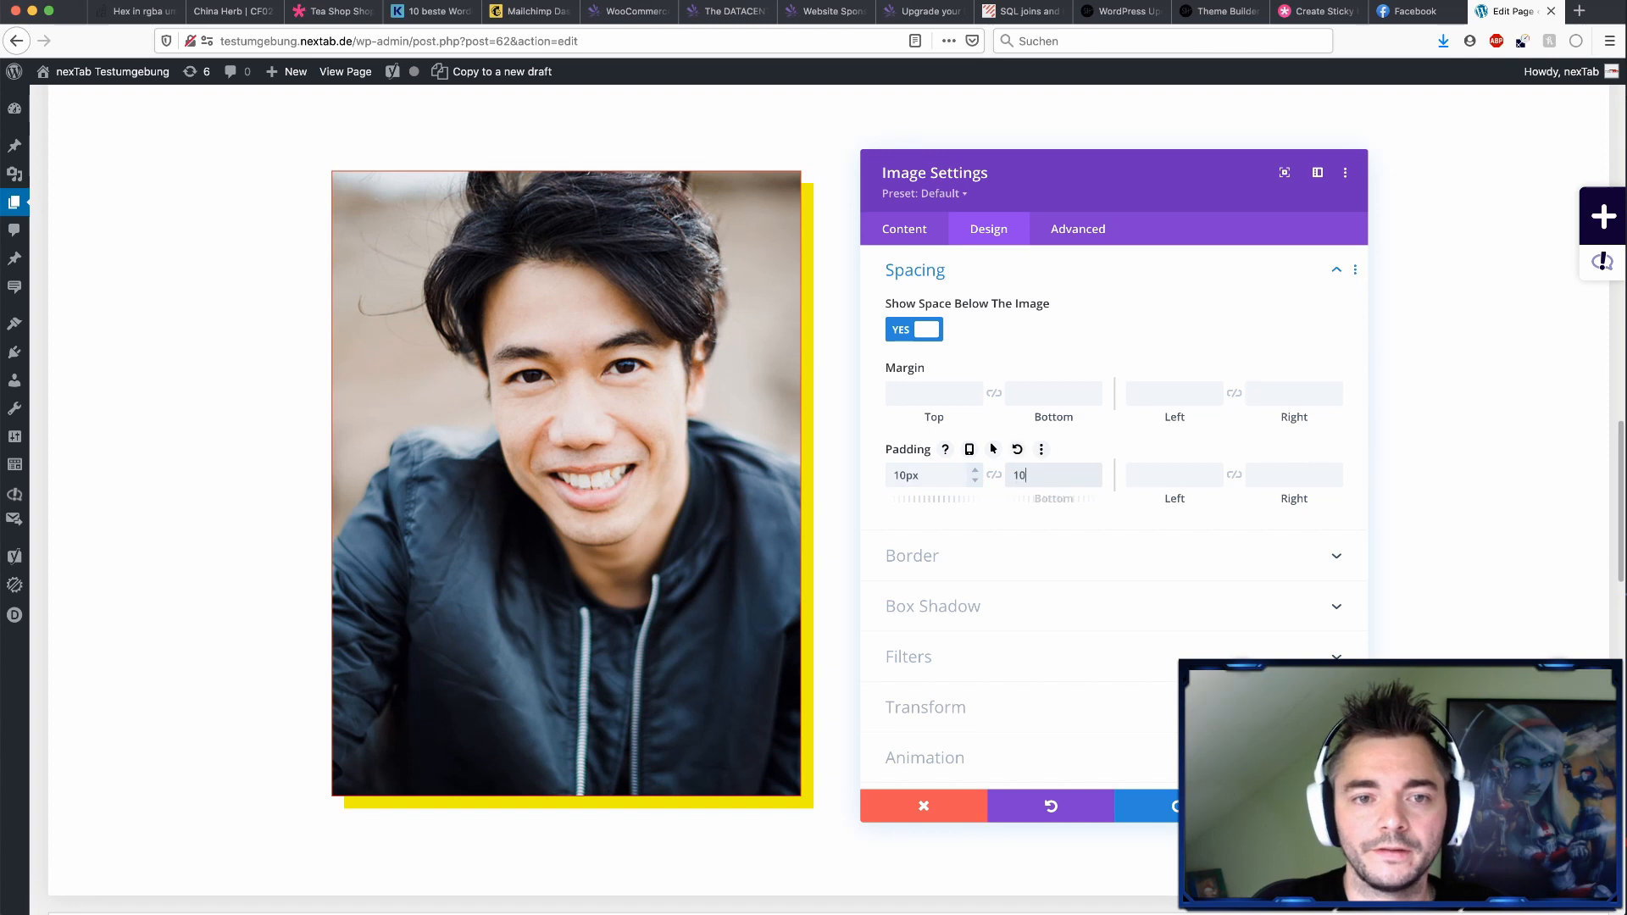
pyautogui.press('Tab')
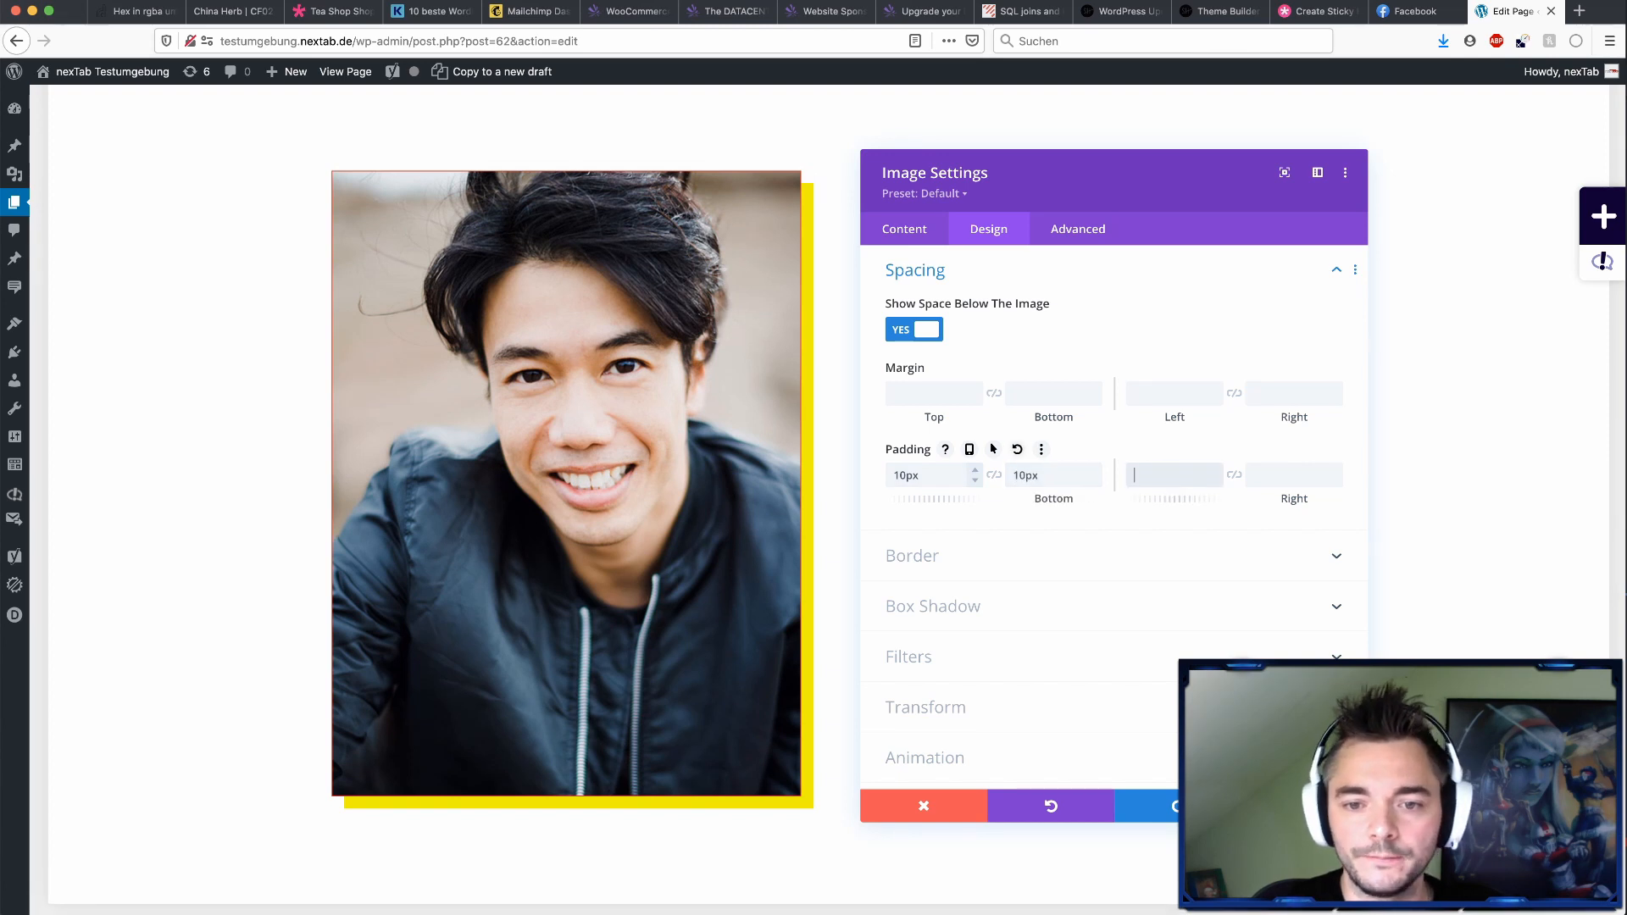
pyautogui.write('10p')
pyautogui.press('Tab')
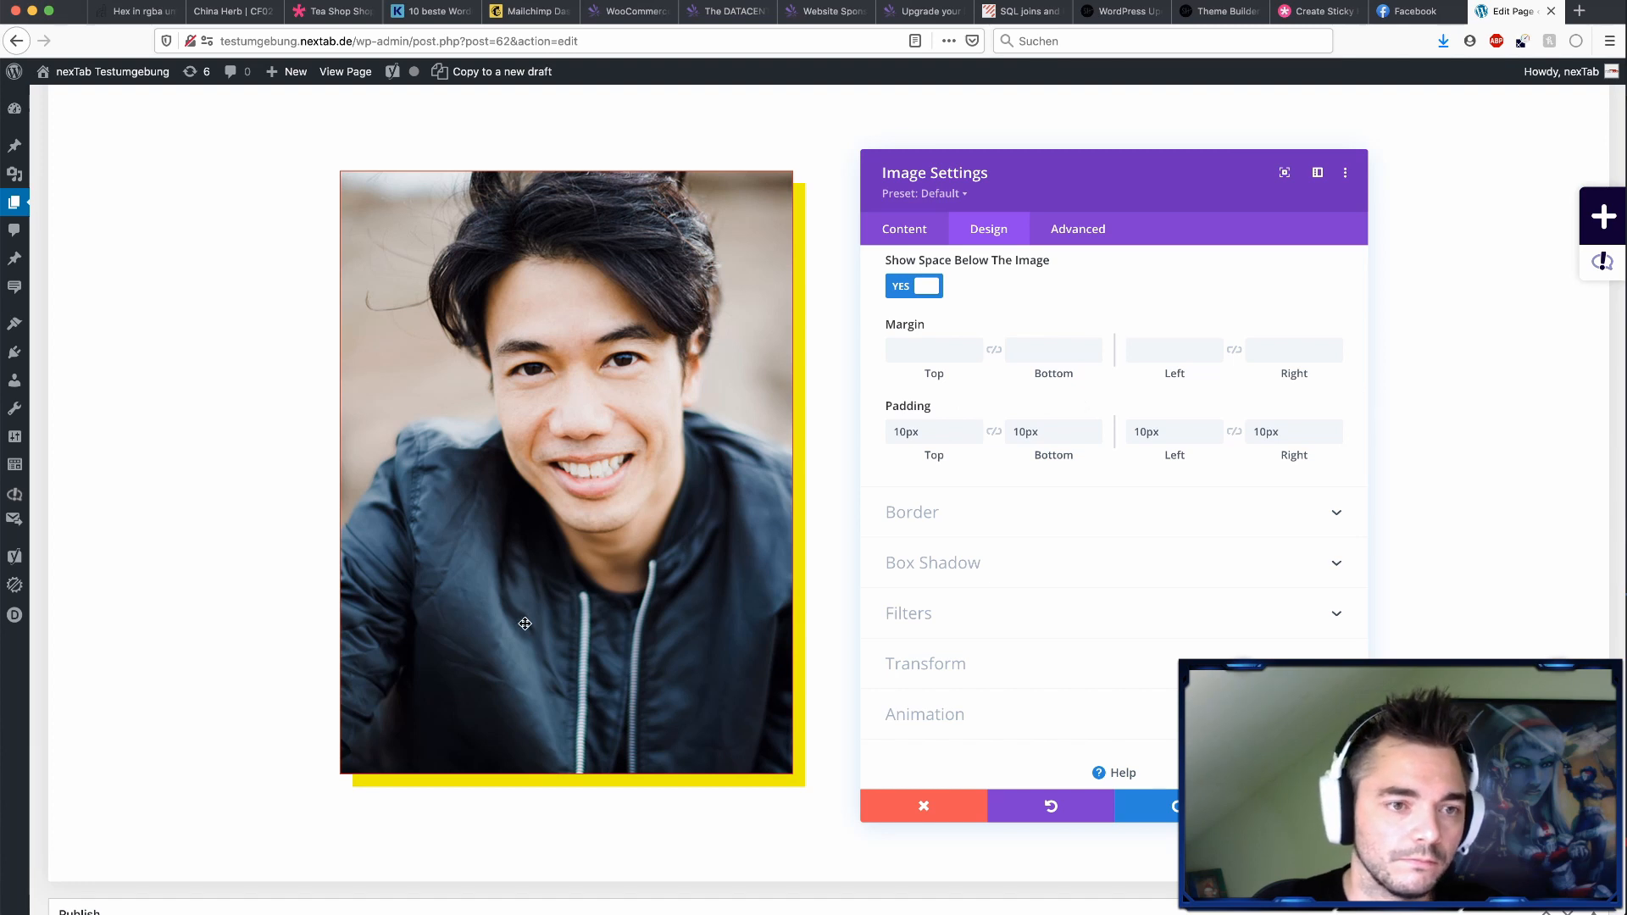
pyautogui.scroll(2, 1001, 428)
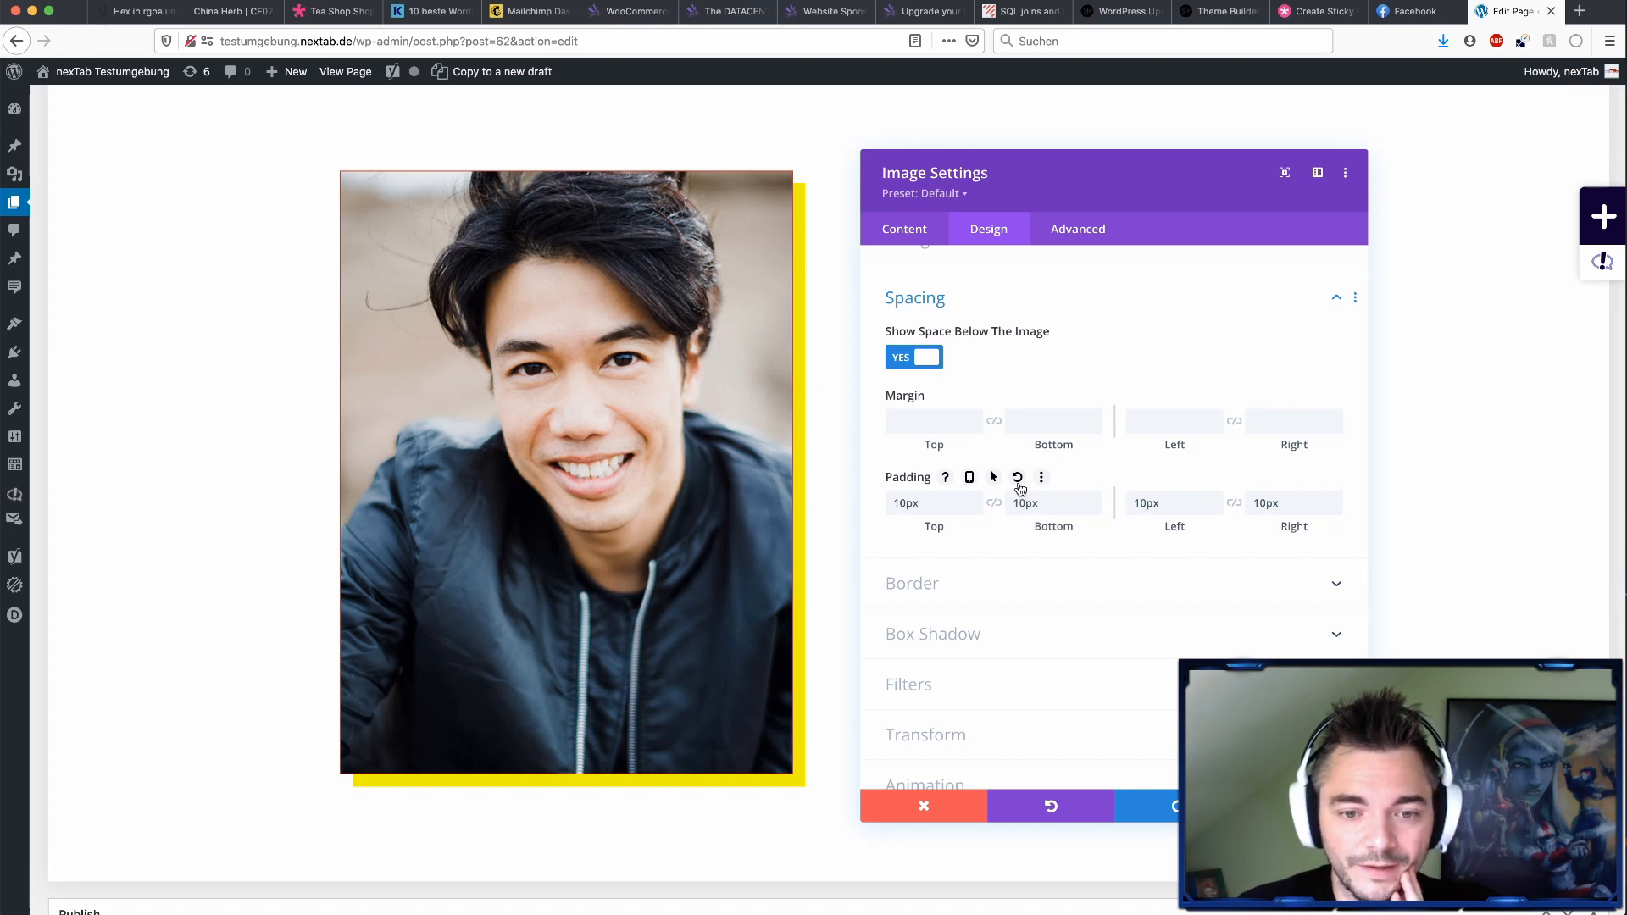
# - Reset the image's padding and its border styles to their defaults
pyautogui.click(1018, 478)
pyautogui.click(1002, 584)
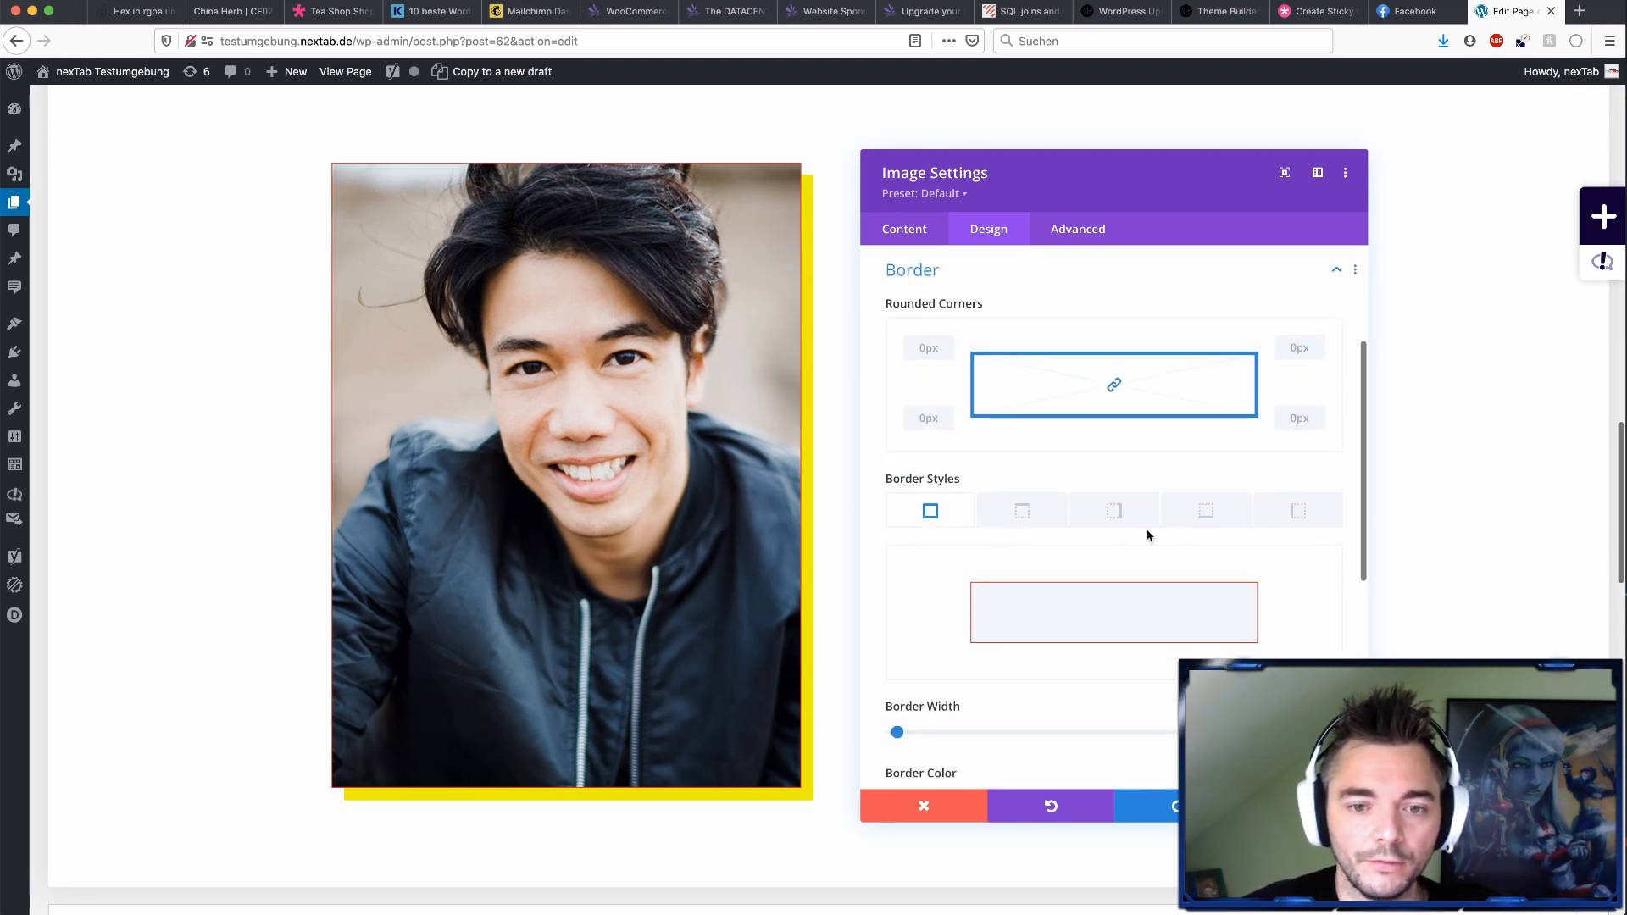
pyautogui.scroll(-5, 1149, 536)
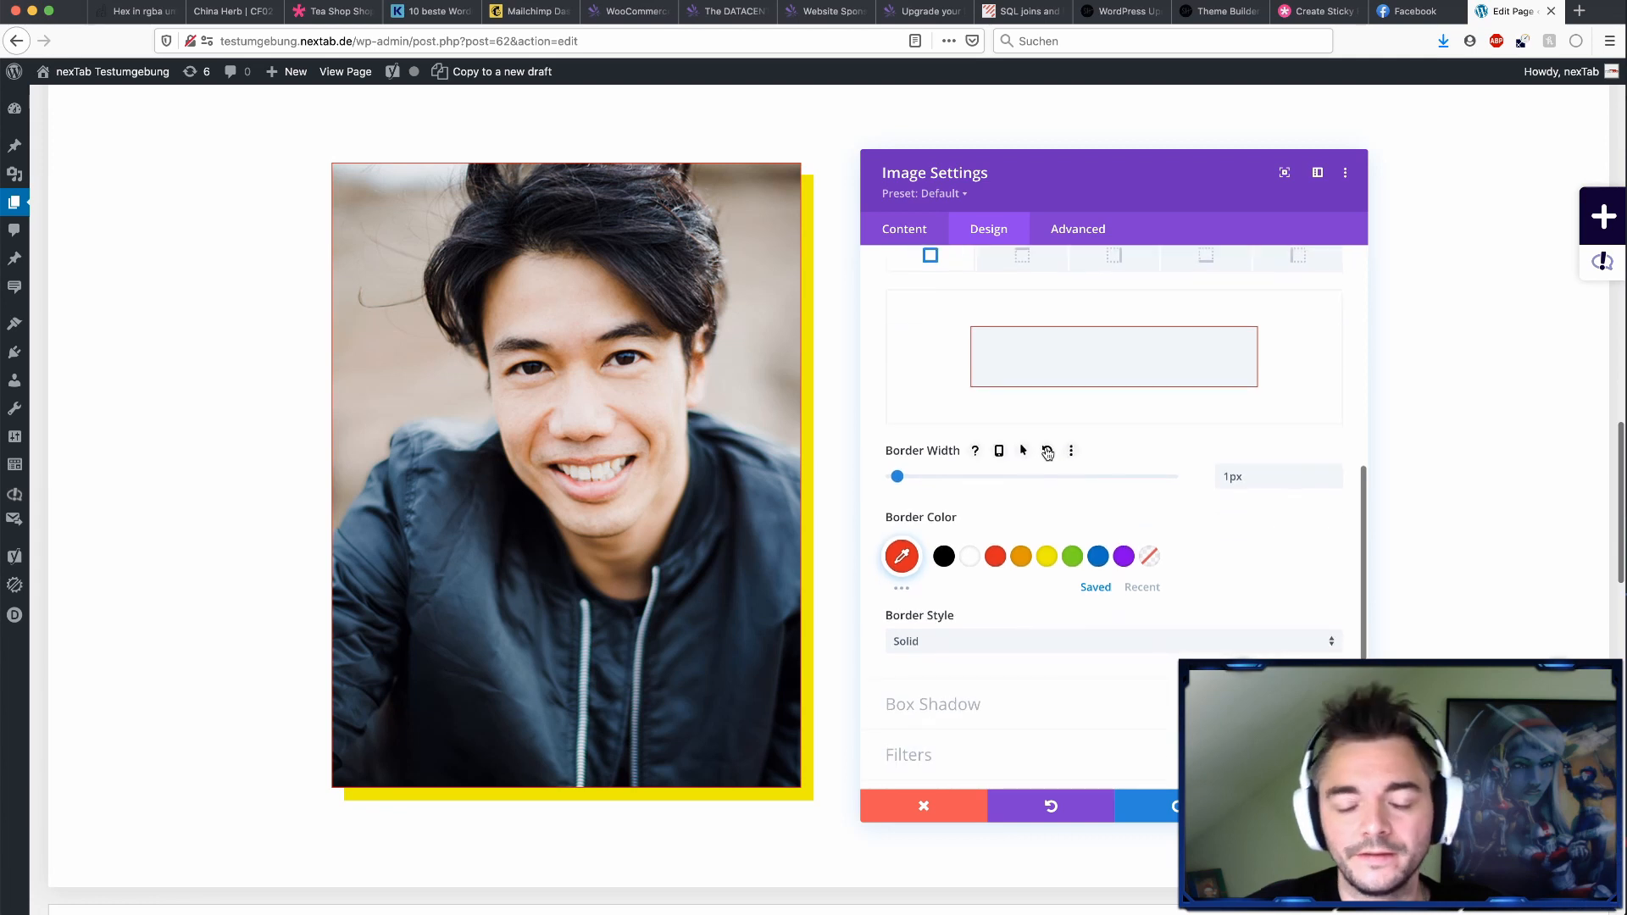
pyautogui.scroll(1, 1046, 422)
pyautogui.scroll(-3, 1046, 422)
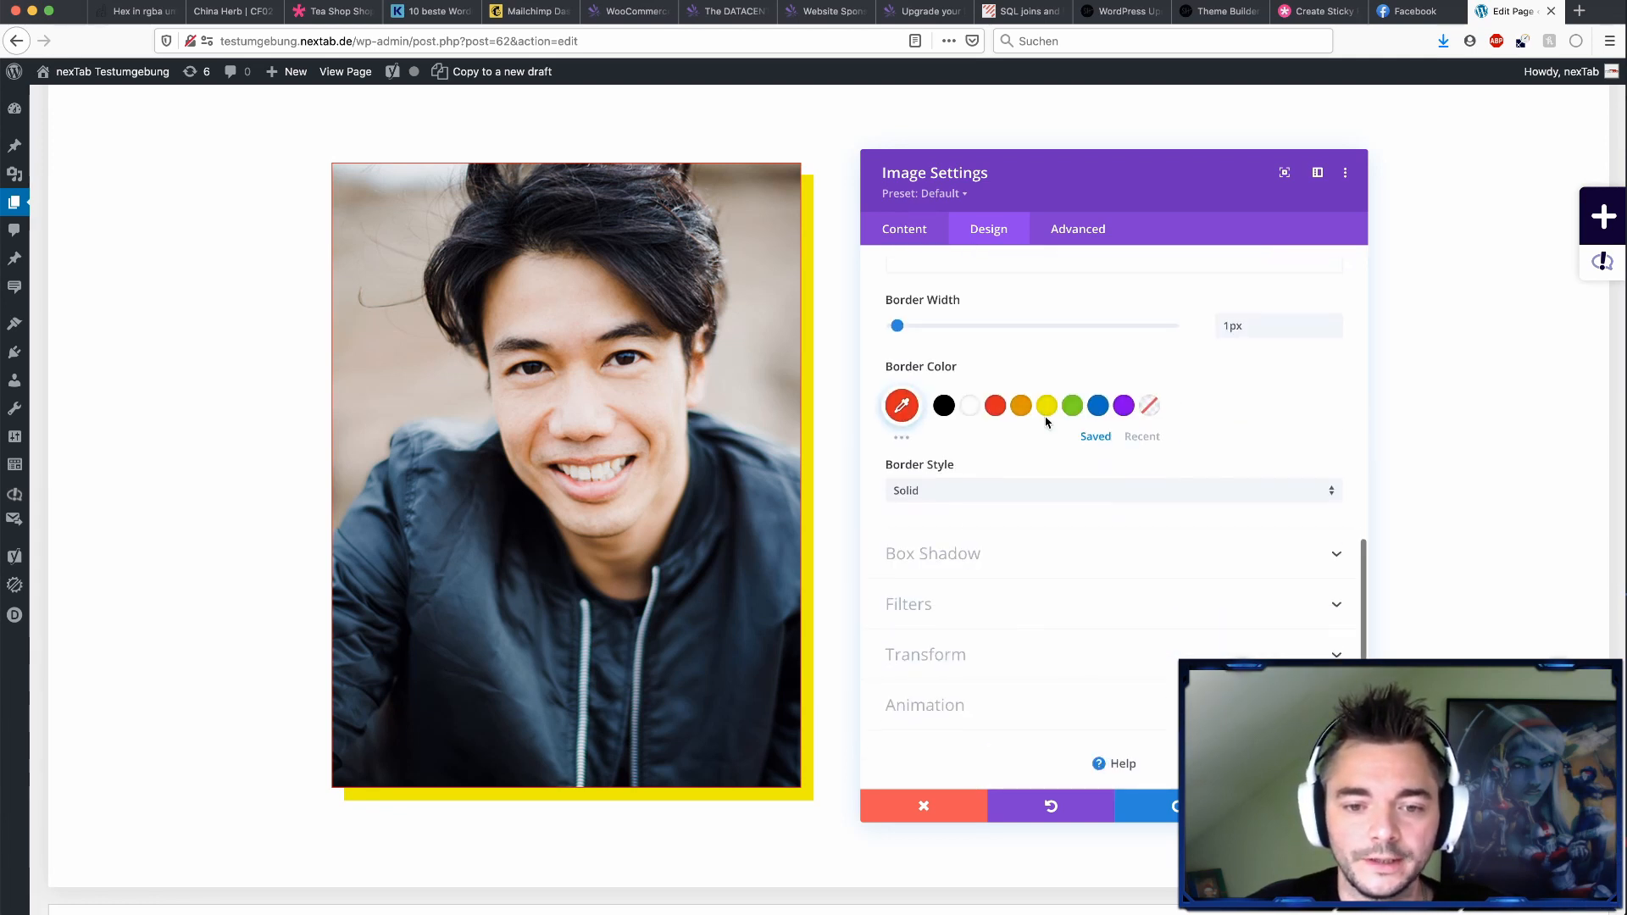
pyautogui.scroll(3, 1047, 422)
pyautogui.scroll(1, 1046, 422)
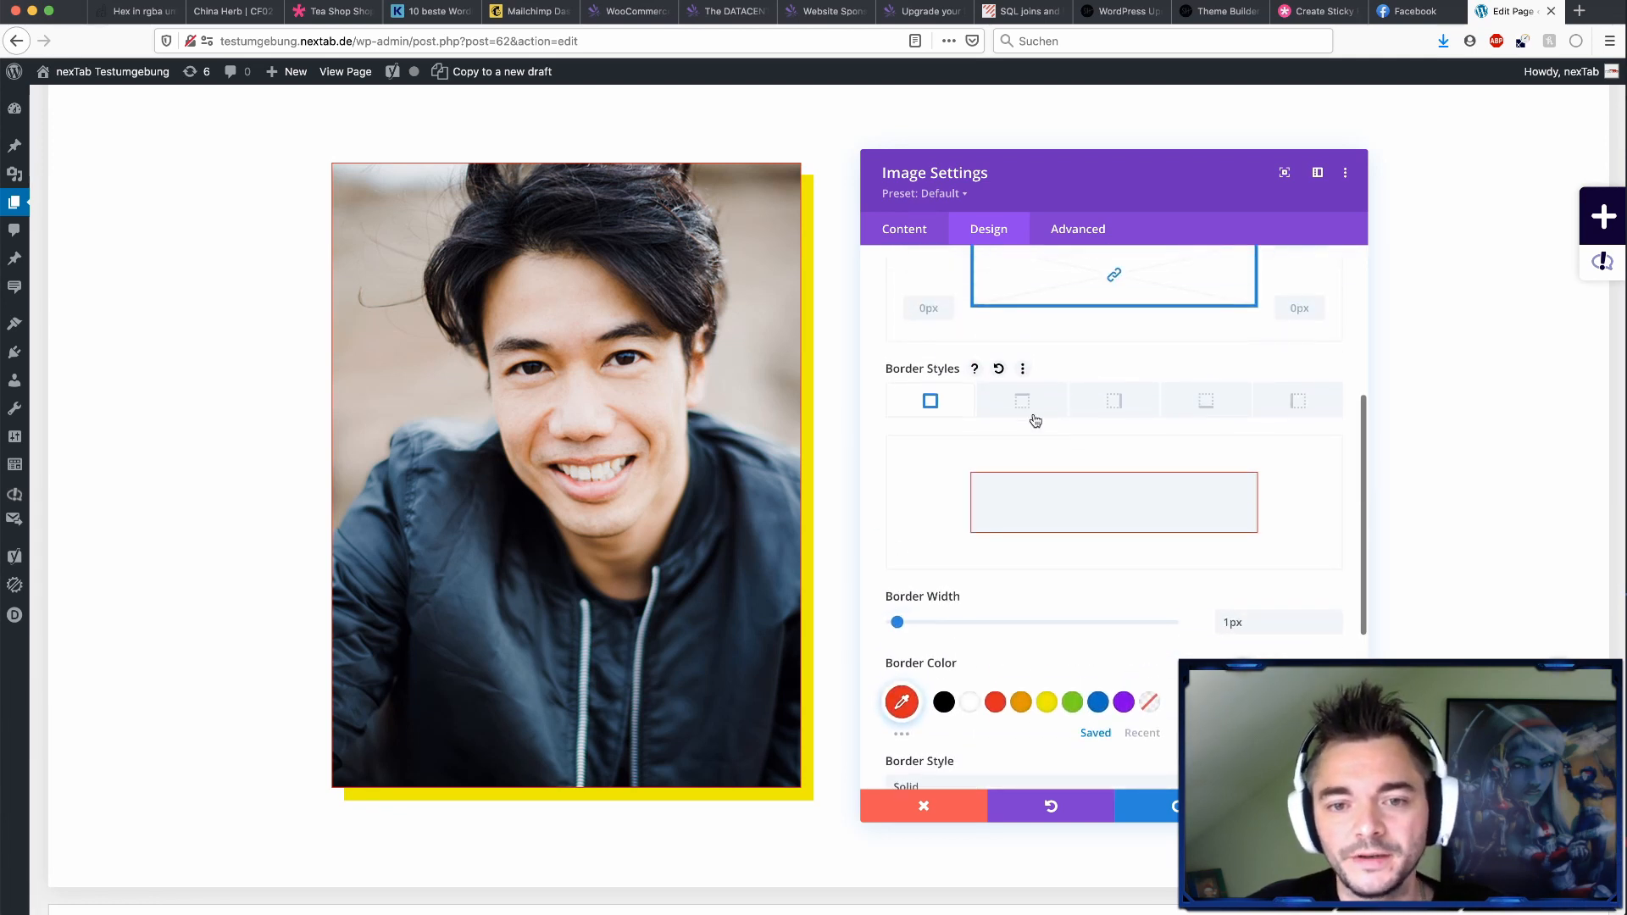
pyautogui.click(998, 370)
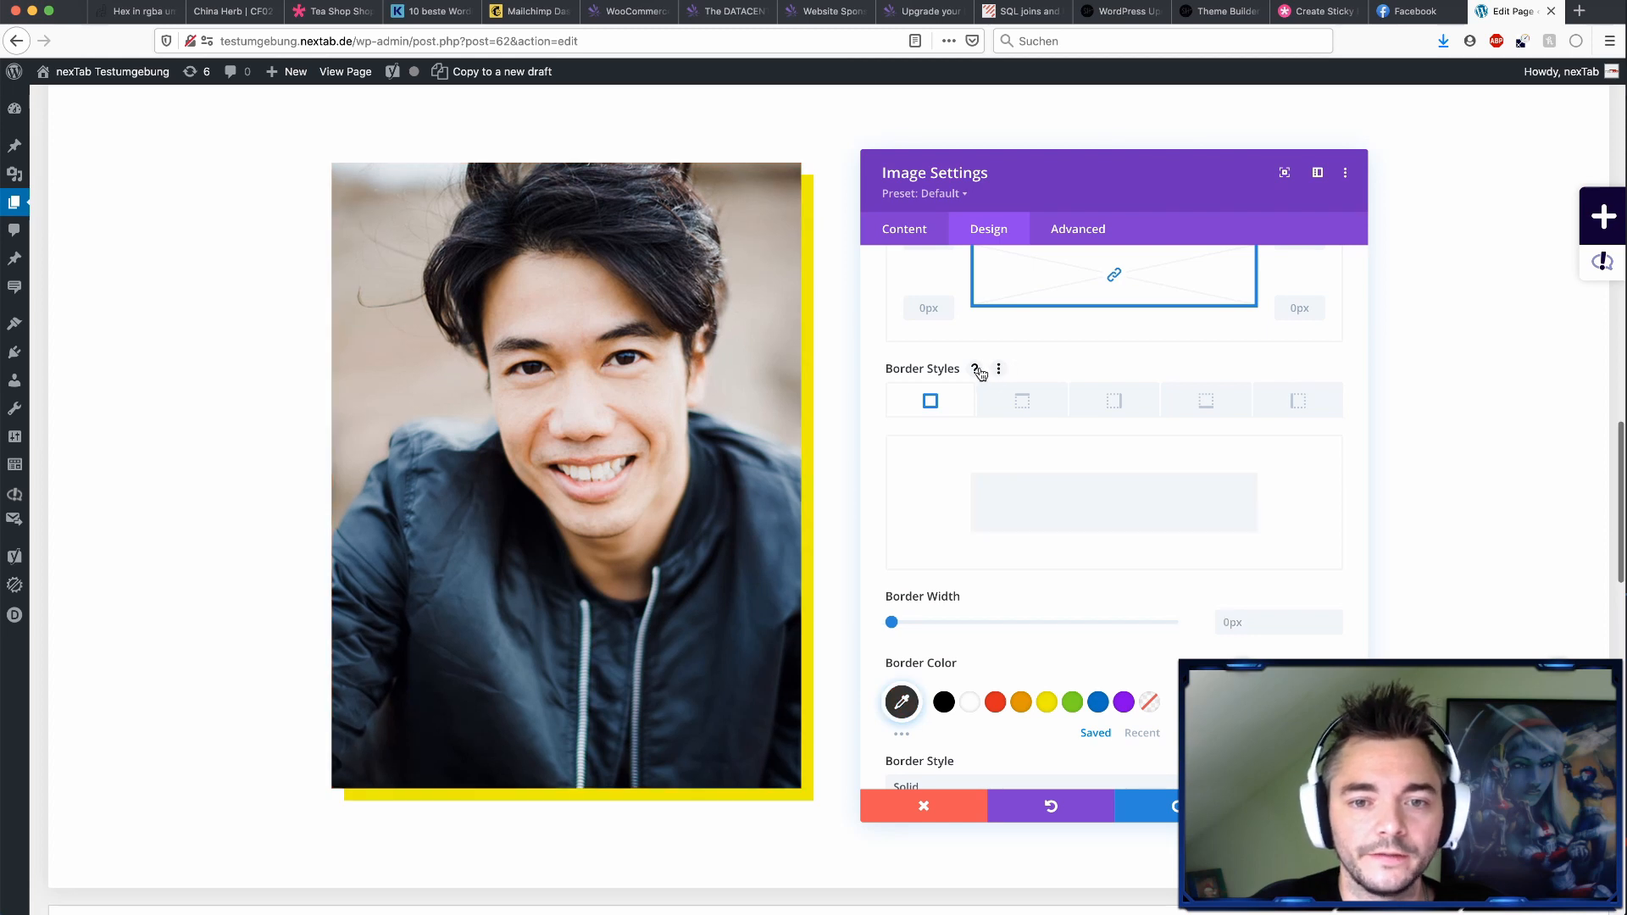
# - Open the image's advanced Custom CSS settings with the fields for Before, Main Element and After
pyautogui.scroll(5, 1060, 428)
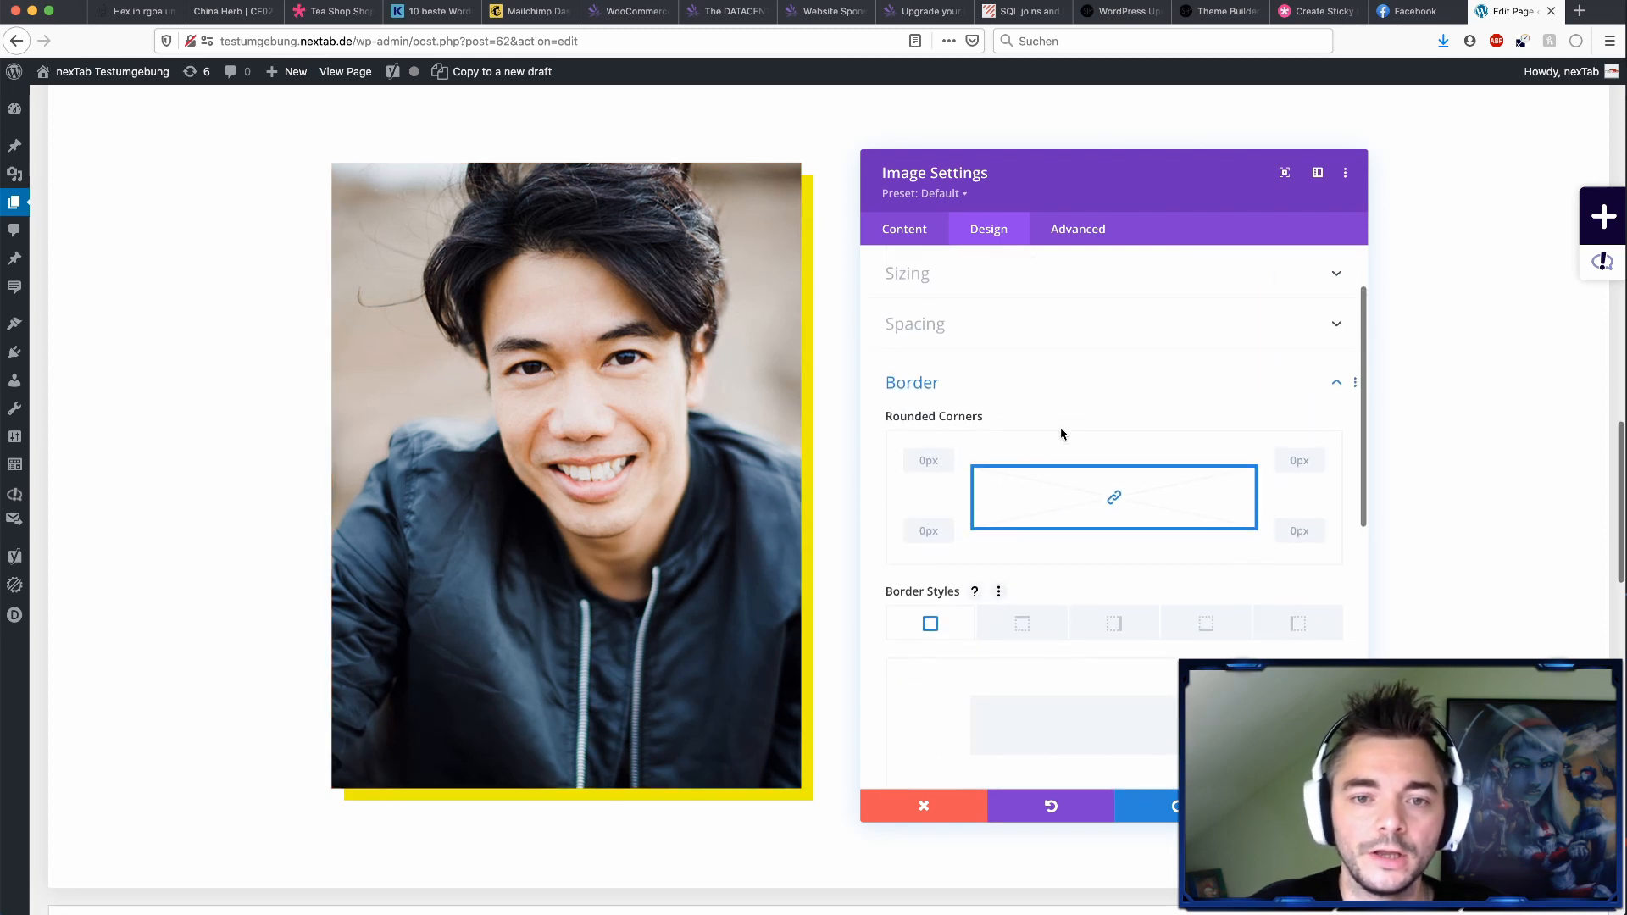
pyautogui.click(1077, 242)
pyautogui.click(967, 367)
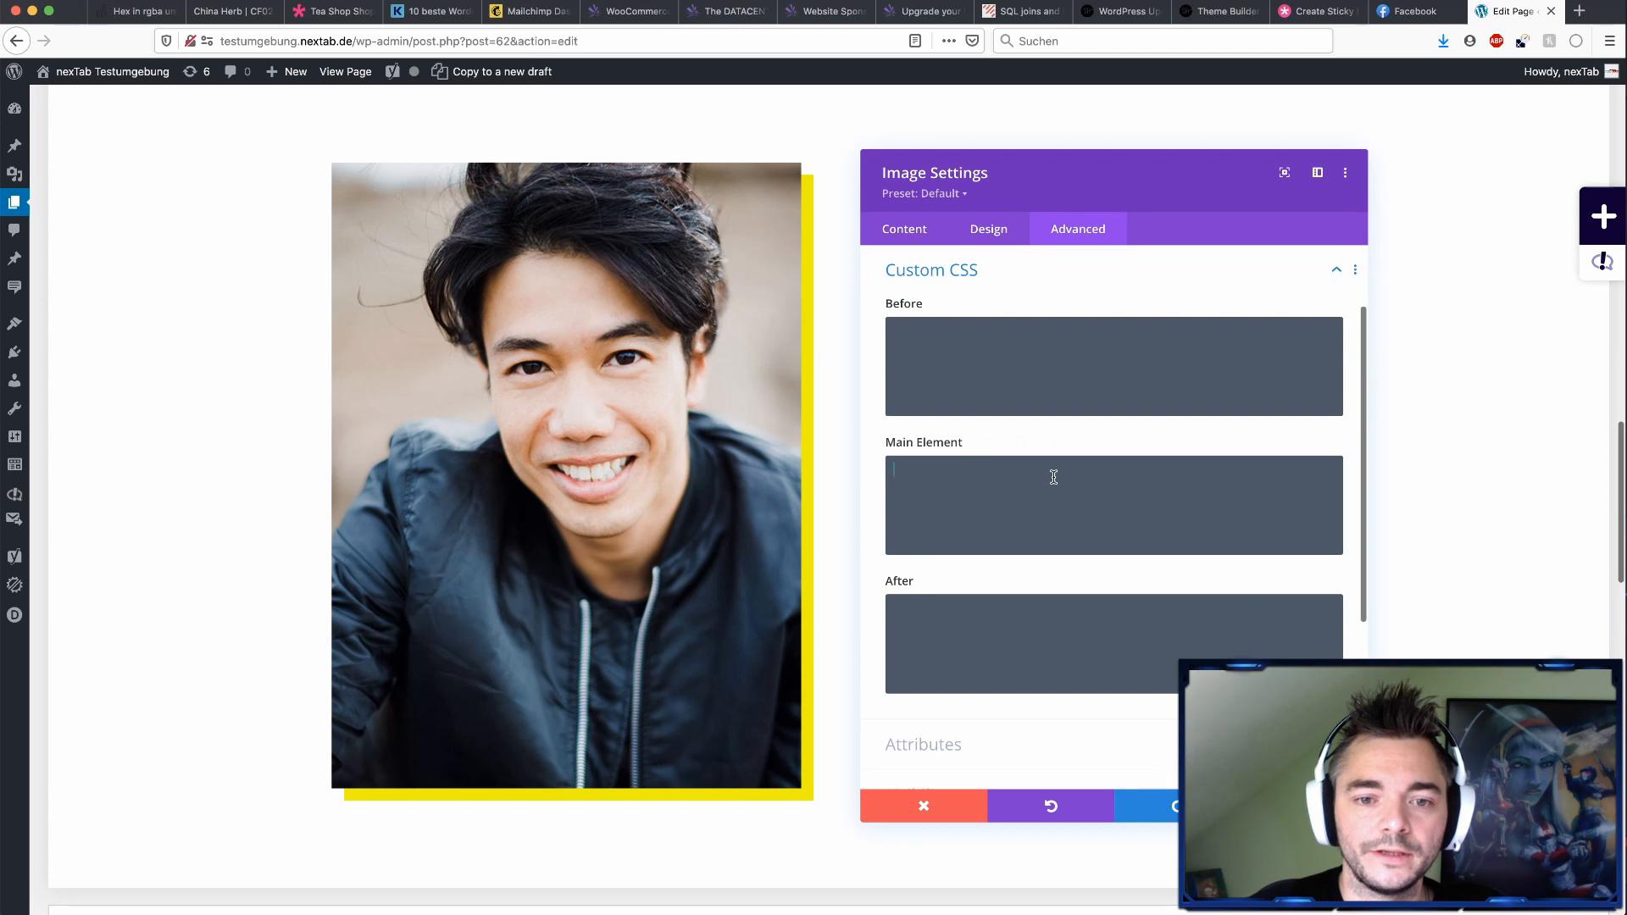
pyautogui.scroll(2, 997, 328)
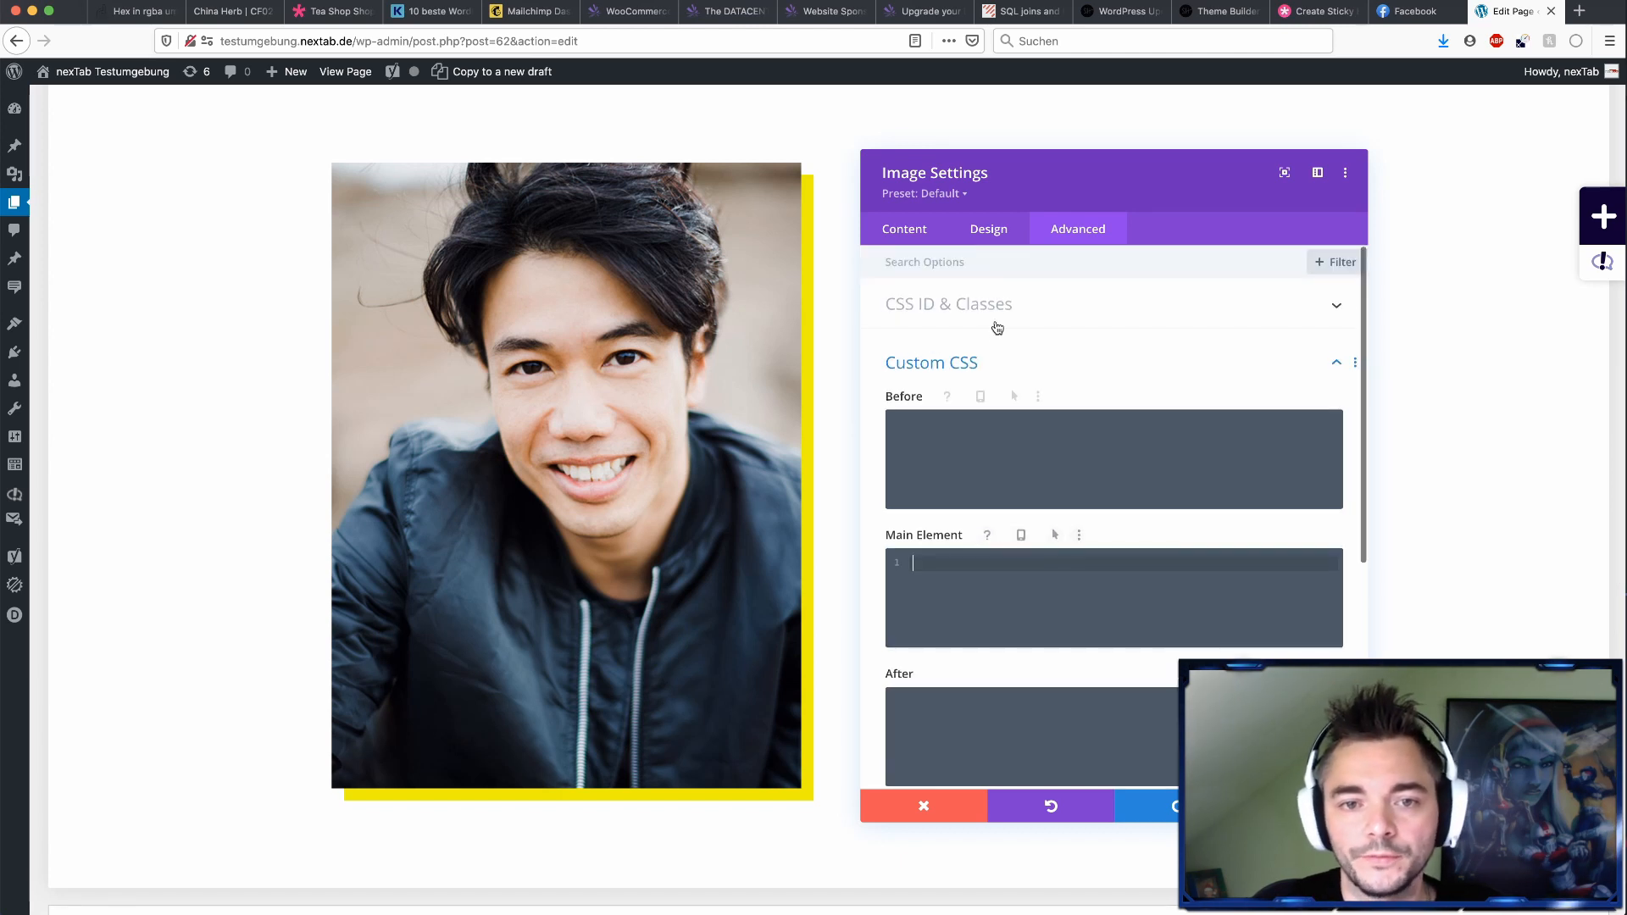
# - Search the image's setting options for "outline", and clear the search
pyautogui.click(966, 261)
pyautogui.write('outline')
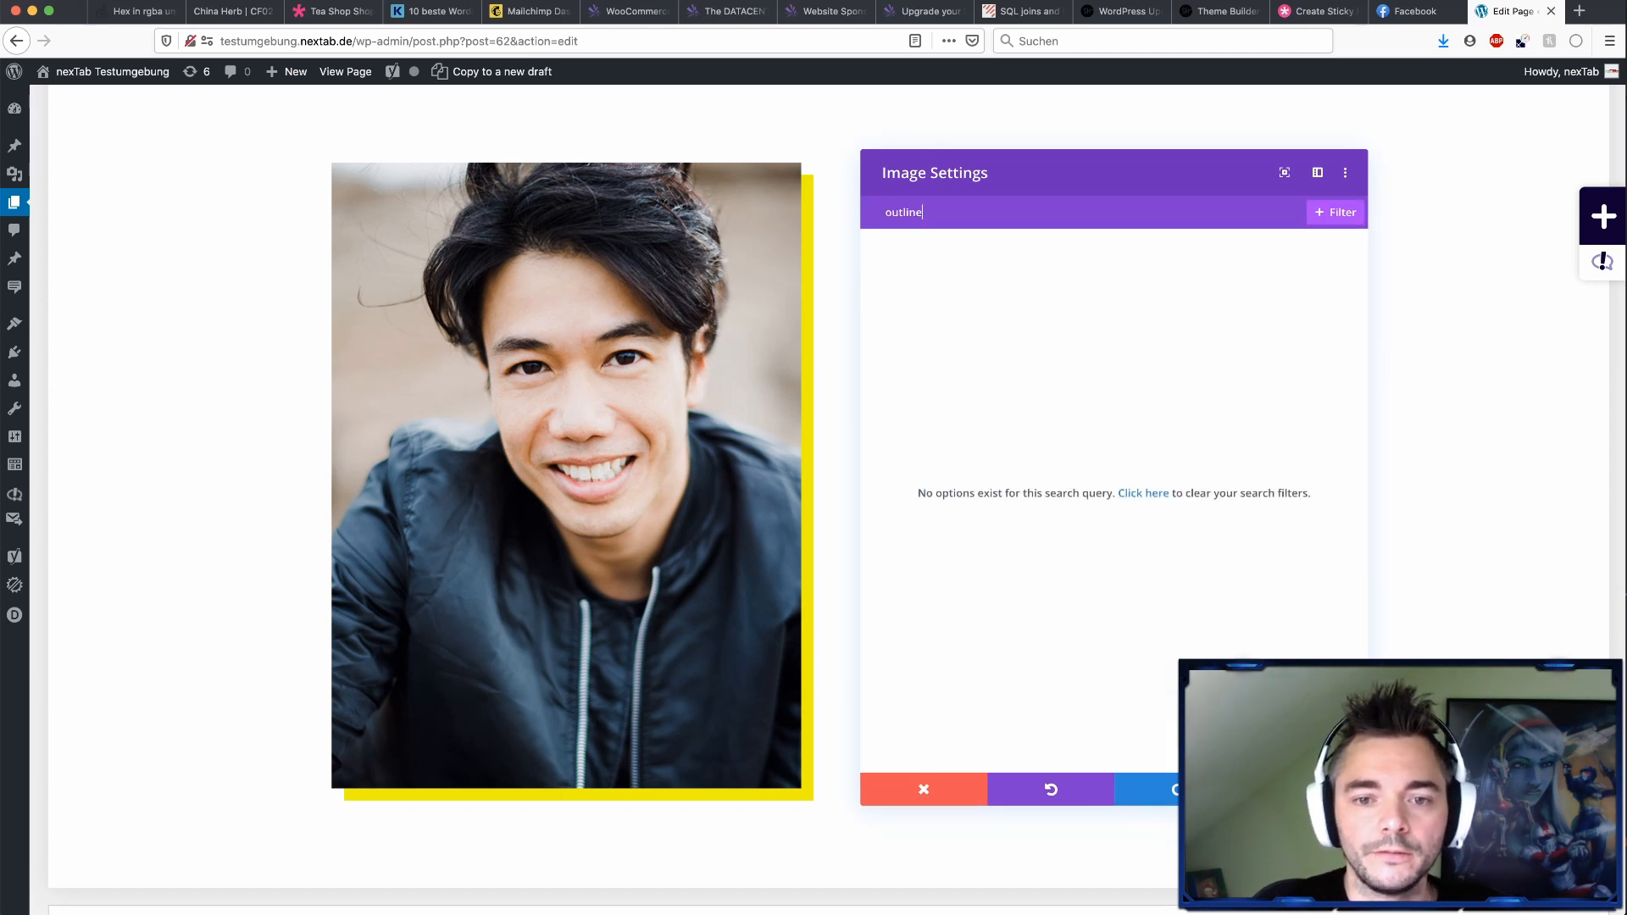
pyautogui.press('BackSpace')
pyautogui.press('BackSpace')
pyautogui.press('BackSpace')
pyautogui.press('BackSpace')
pyautogui.press('BackSpace')
pyautogui.press('BackSpace')
pyautogui.press('BackSpace')
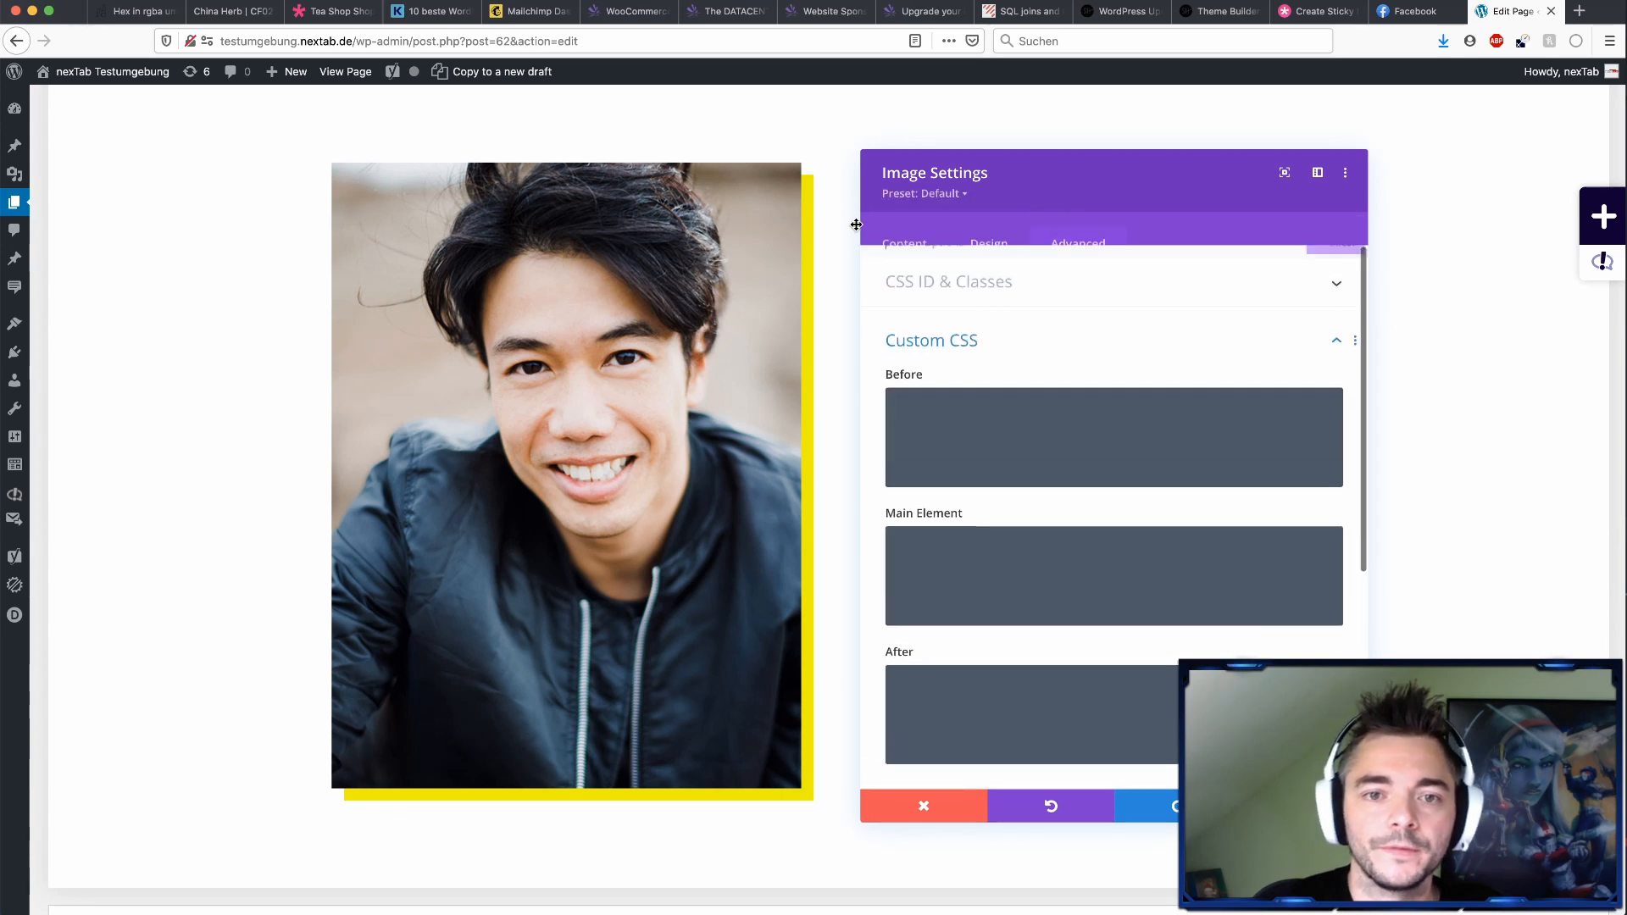
# - Add the declaration outline: 1px solid #f00 to the image's Main Element custom CSS
pyautogui.click(1070, 607)
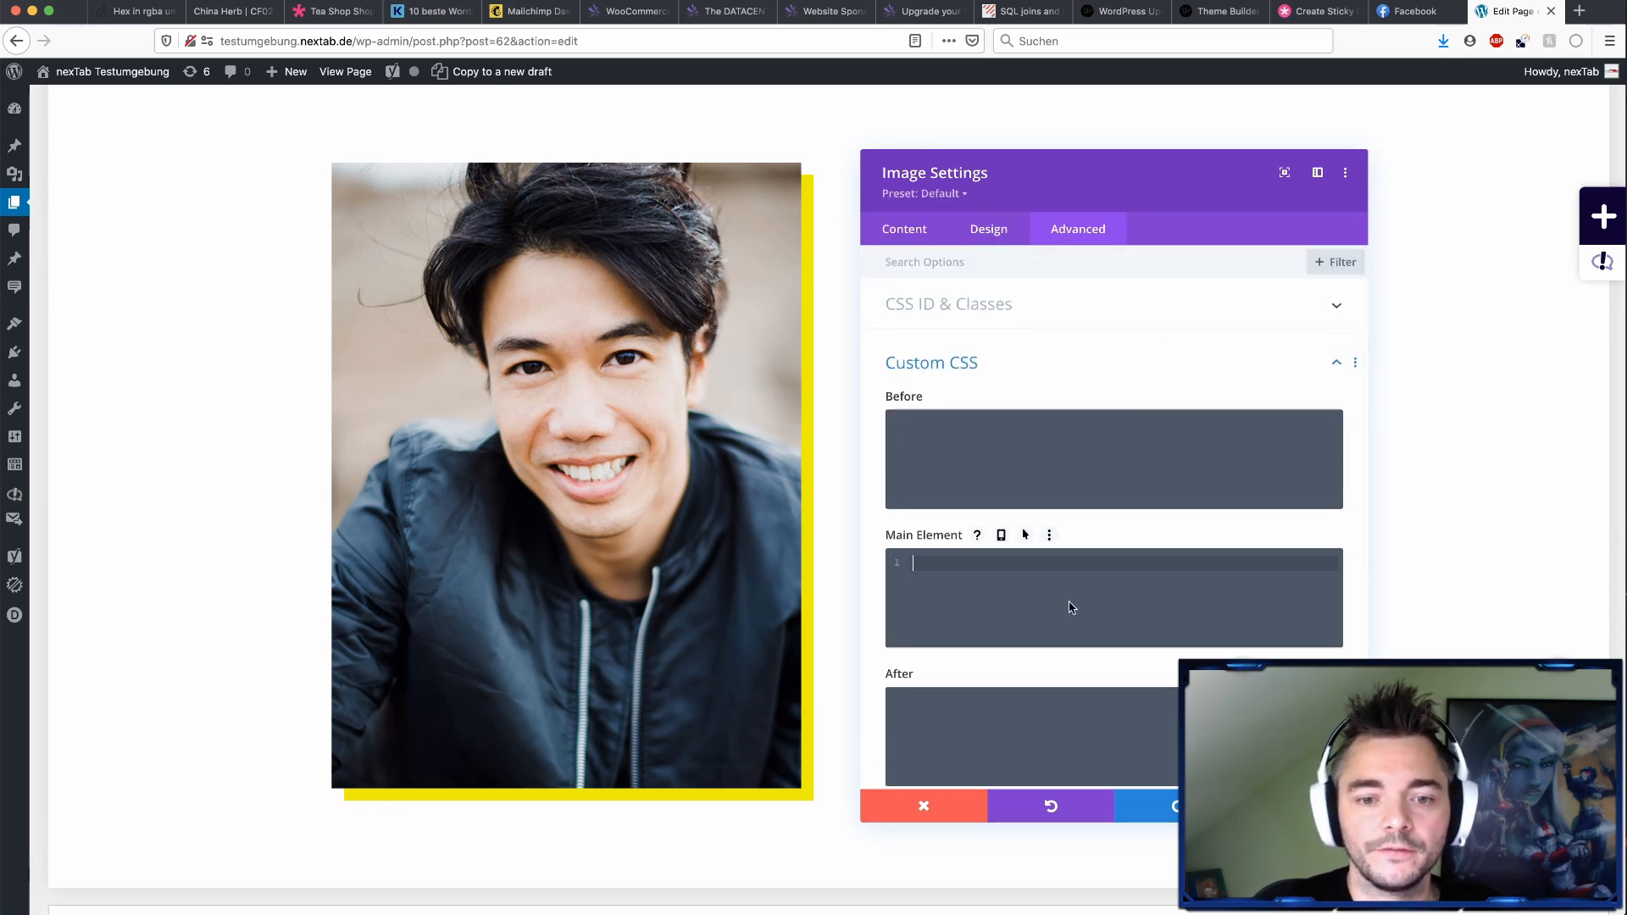
pyautogui.write('outline: ')
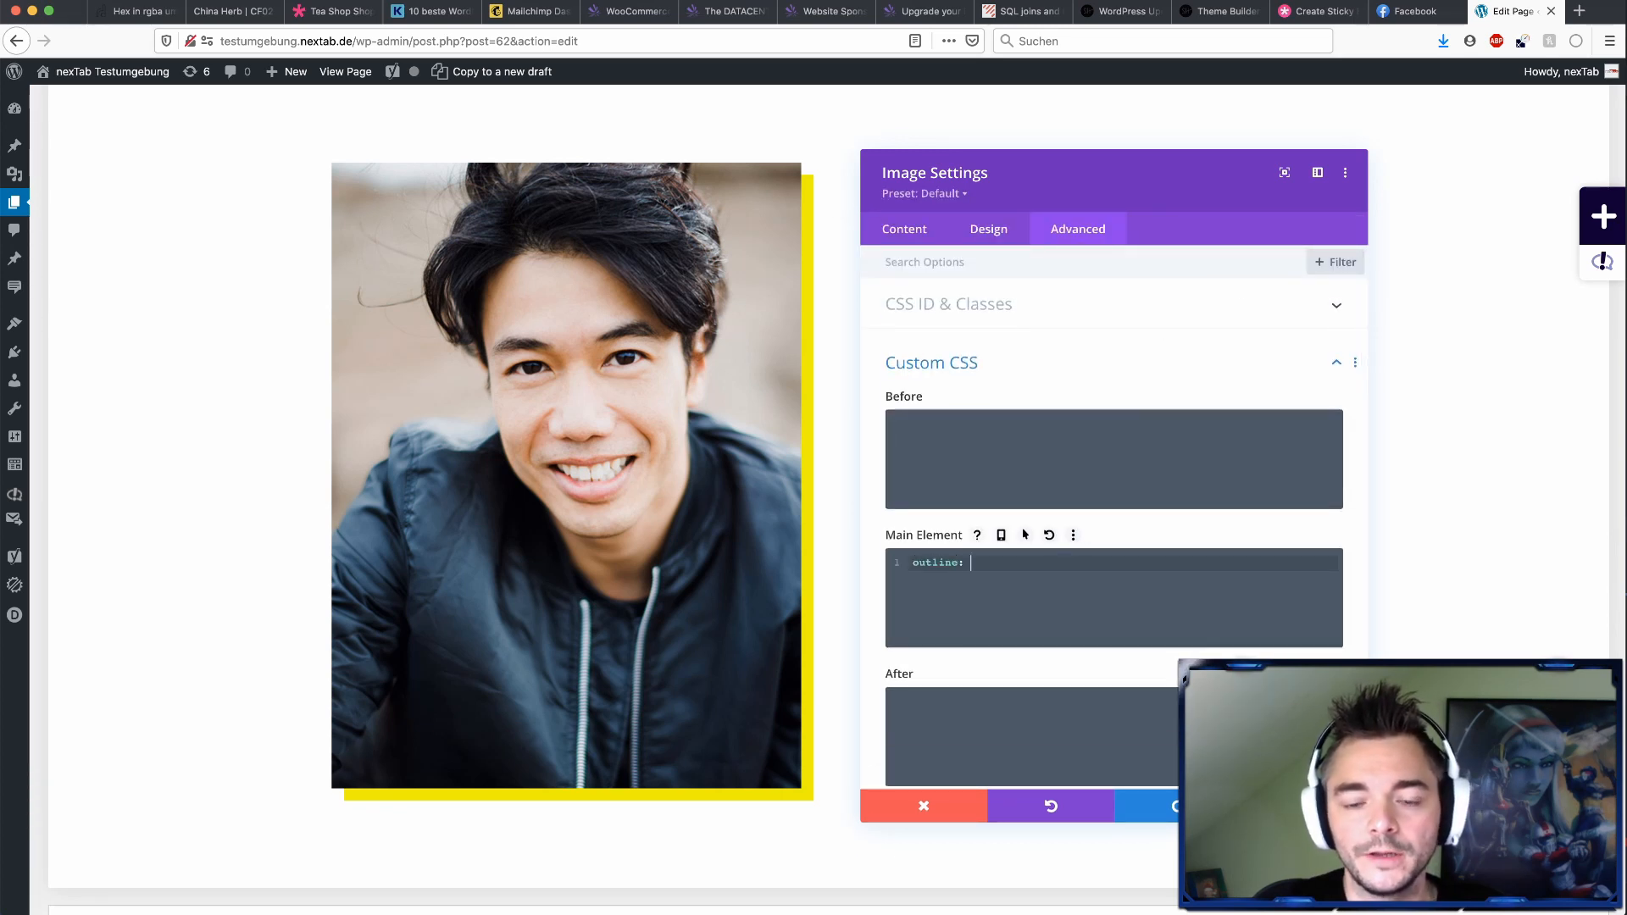
pyautogui.write('1px solid ')
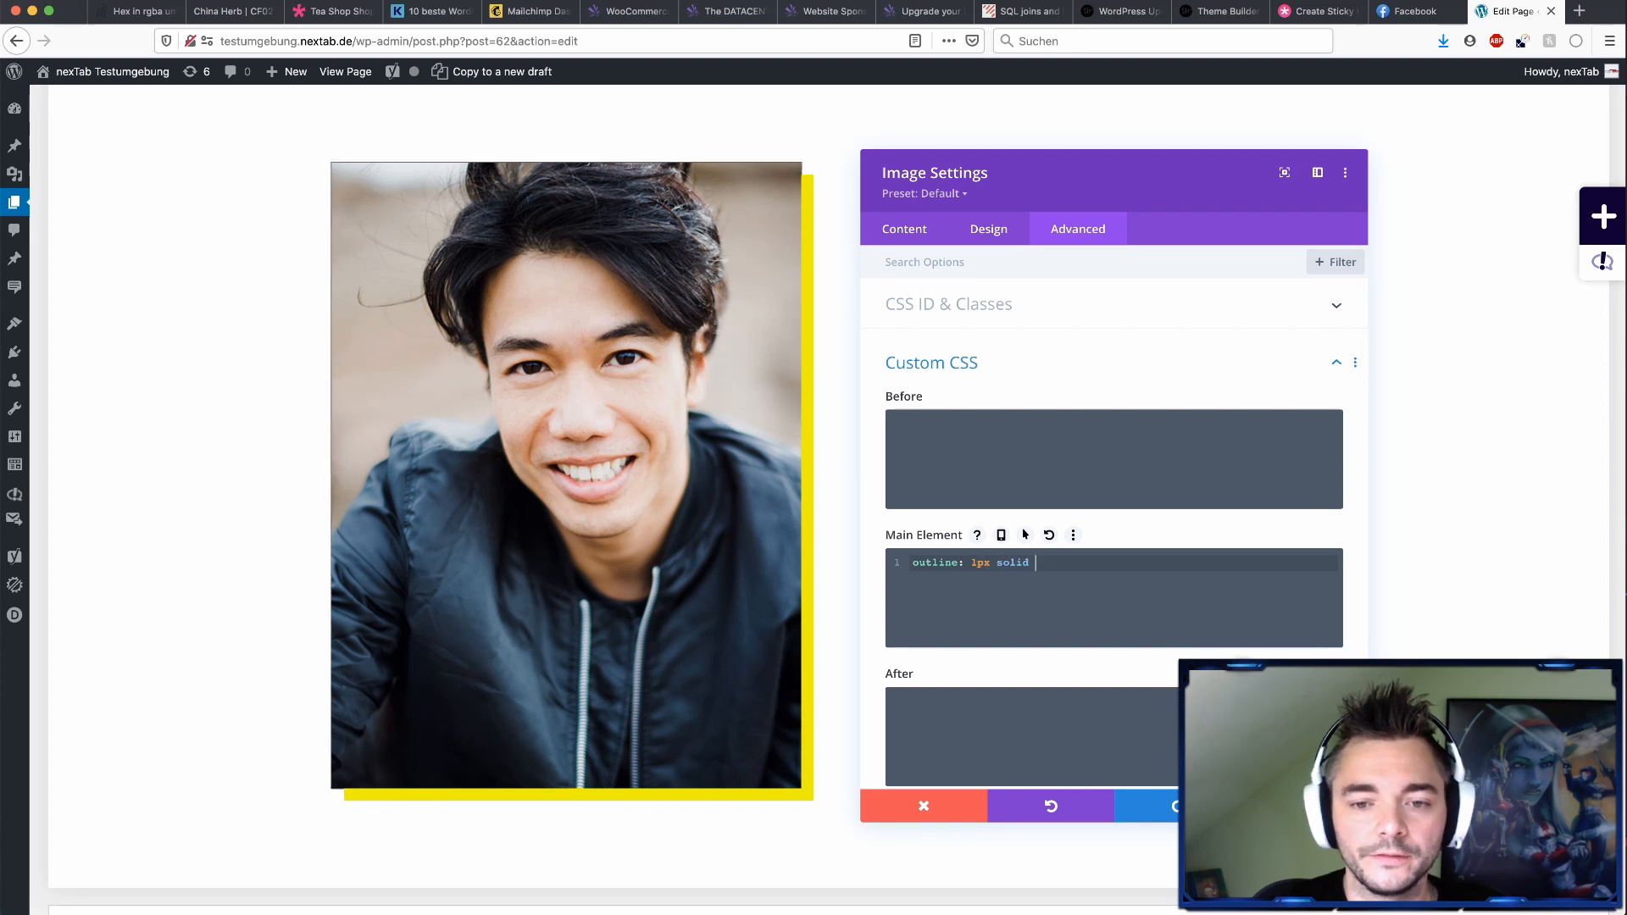
pyautogui.write('#f00')
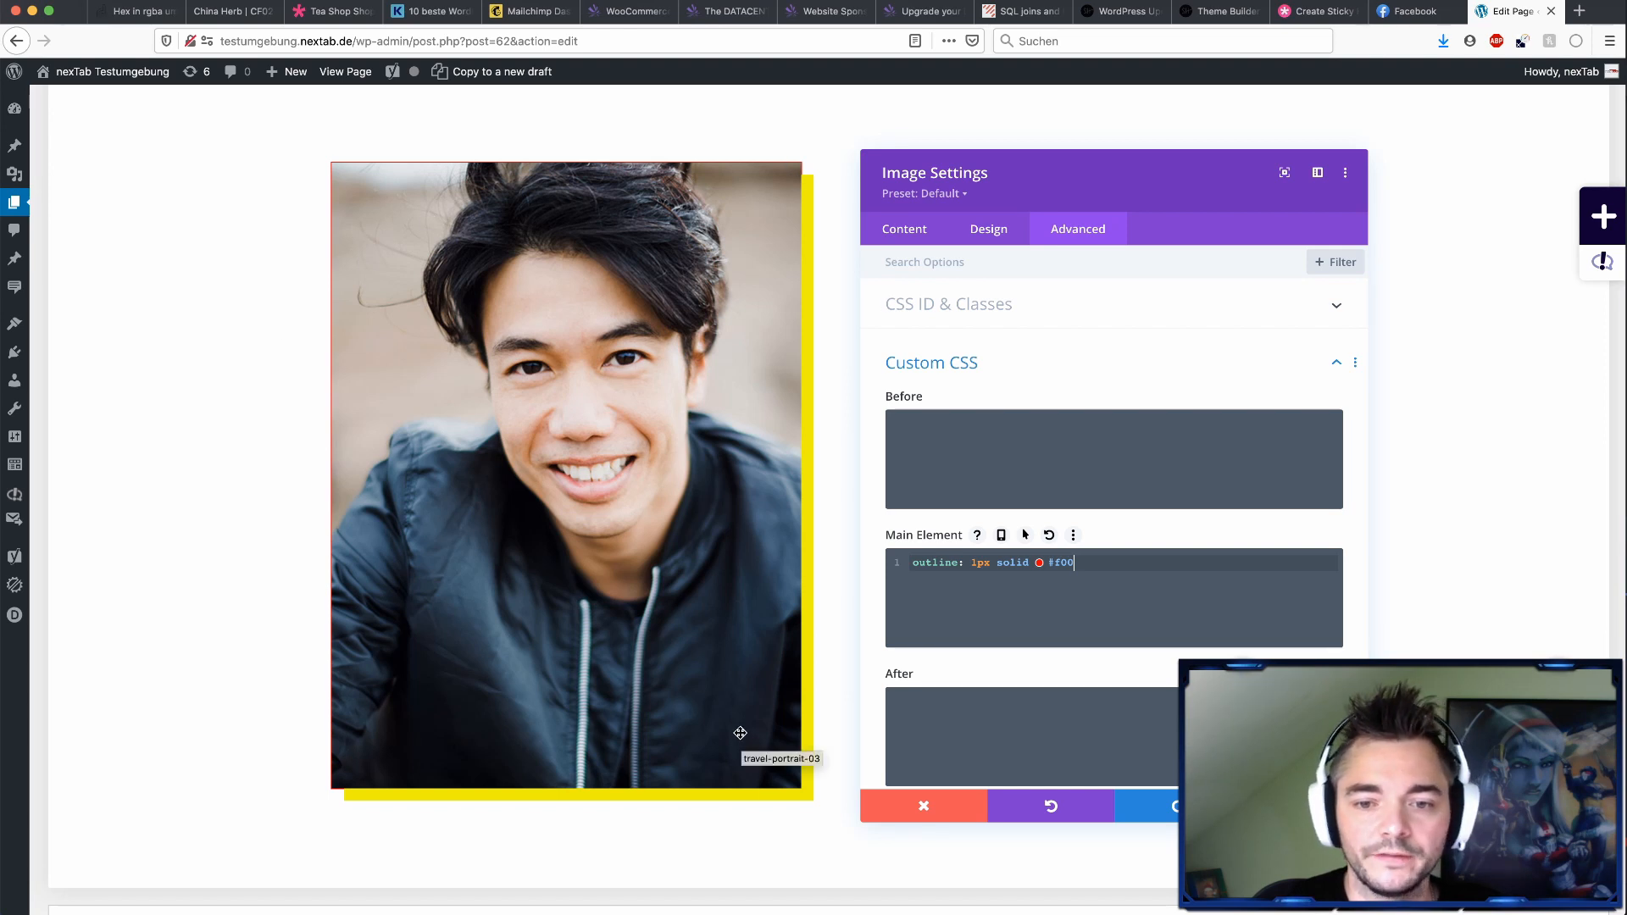
# - Start a second declaration, outline-spacing:, in the Main Element CSS and end the outline declaration with a semicolon
pyautogui.press('Return')
pyautogui.write('ou')
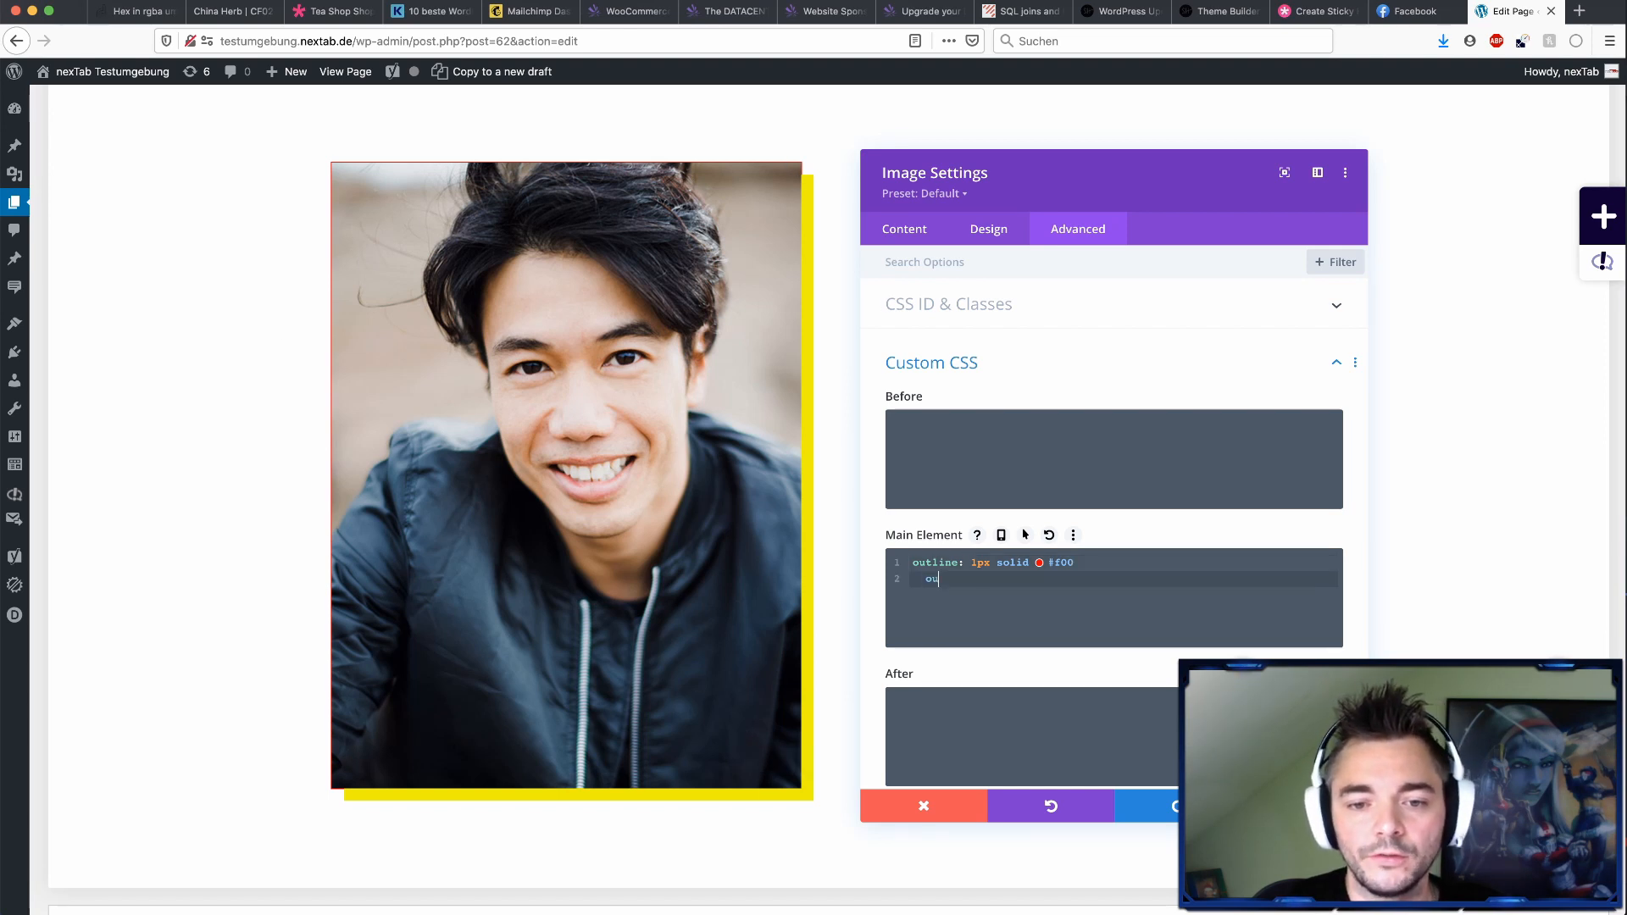
pyautogui.write('tline')
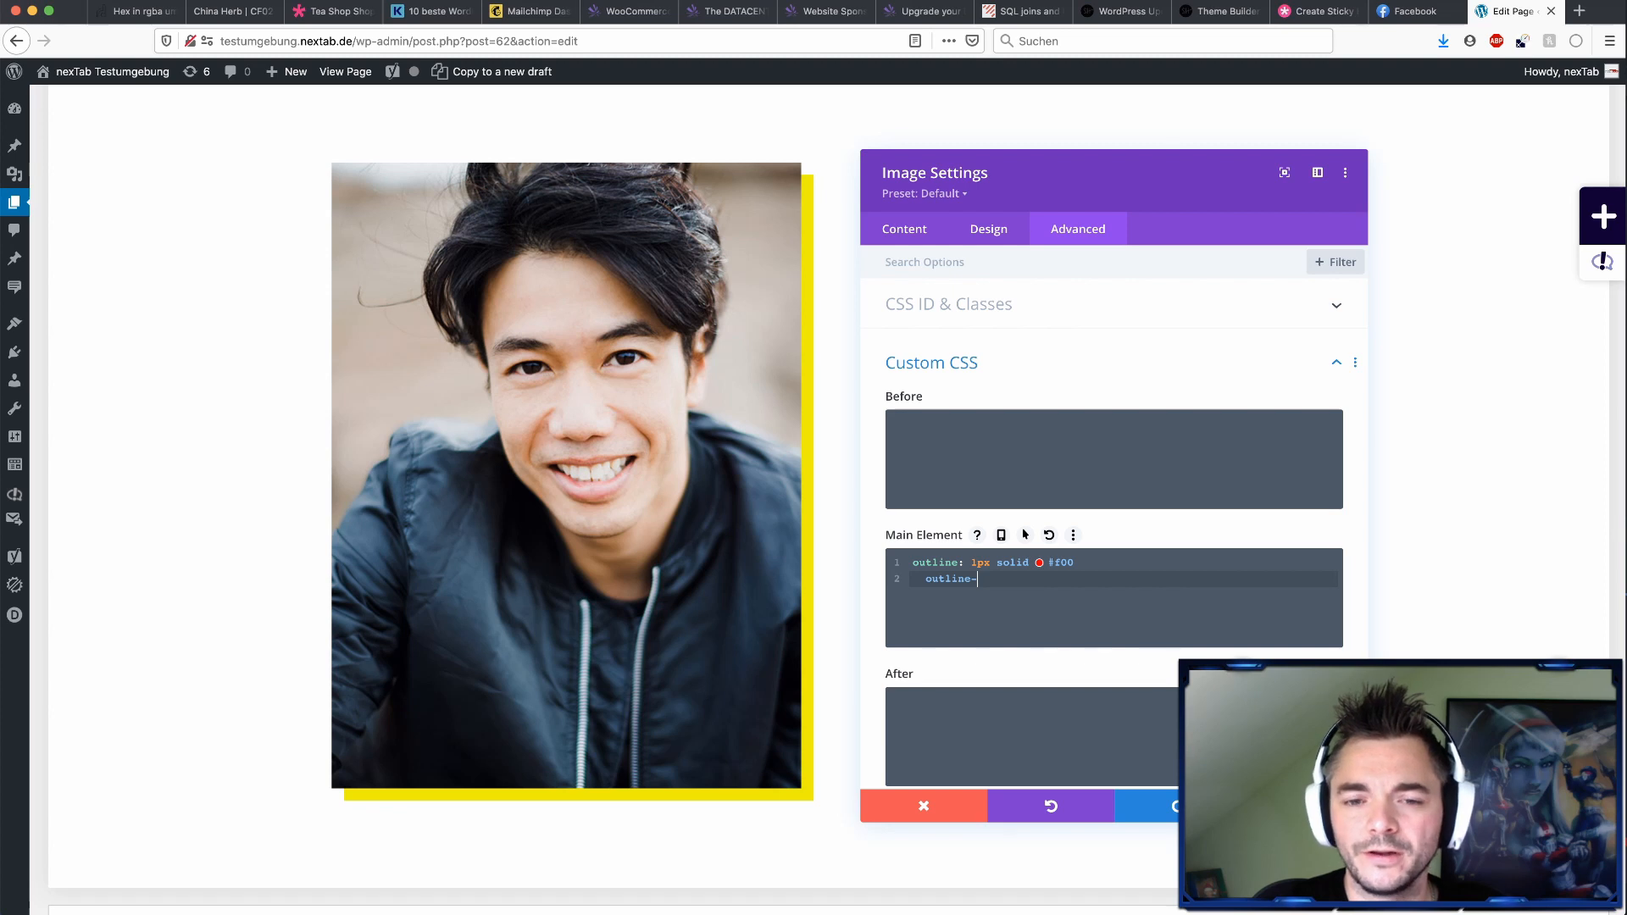
pyautogui.write('-spacing:')
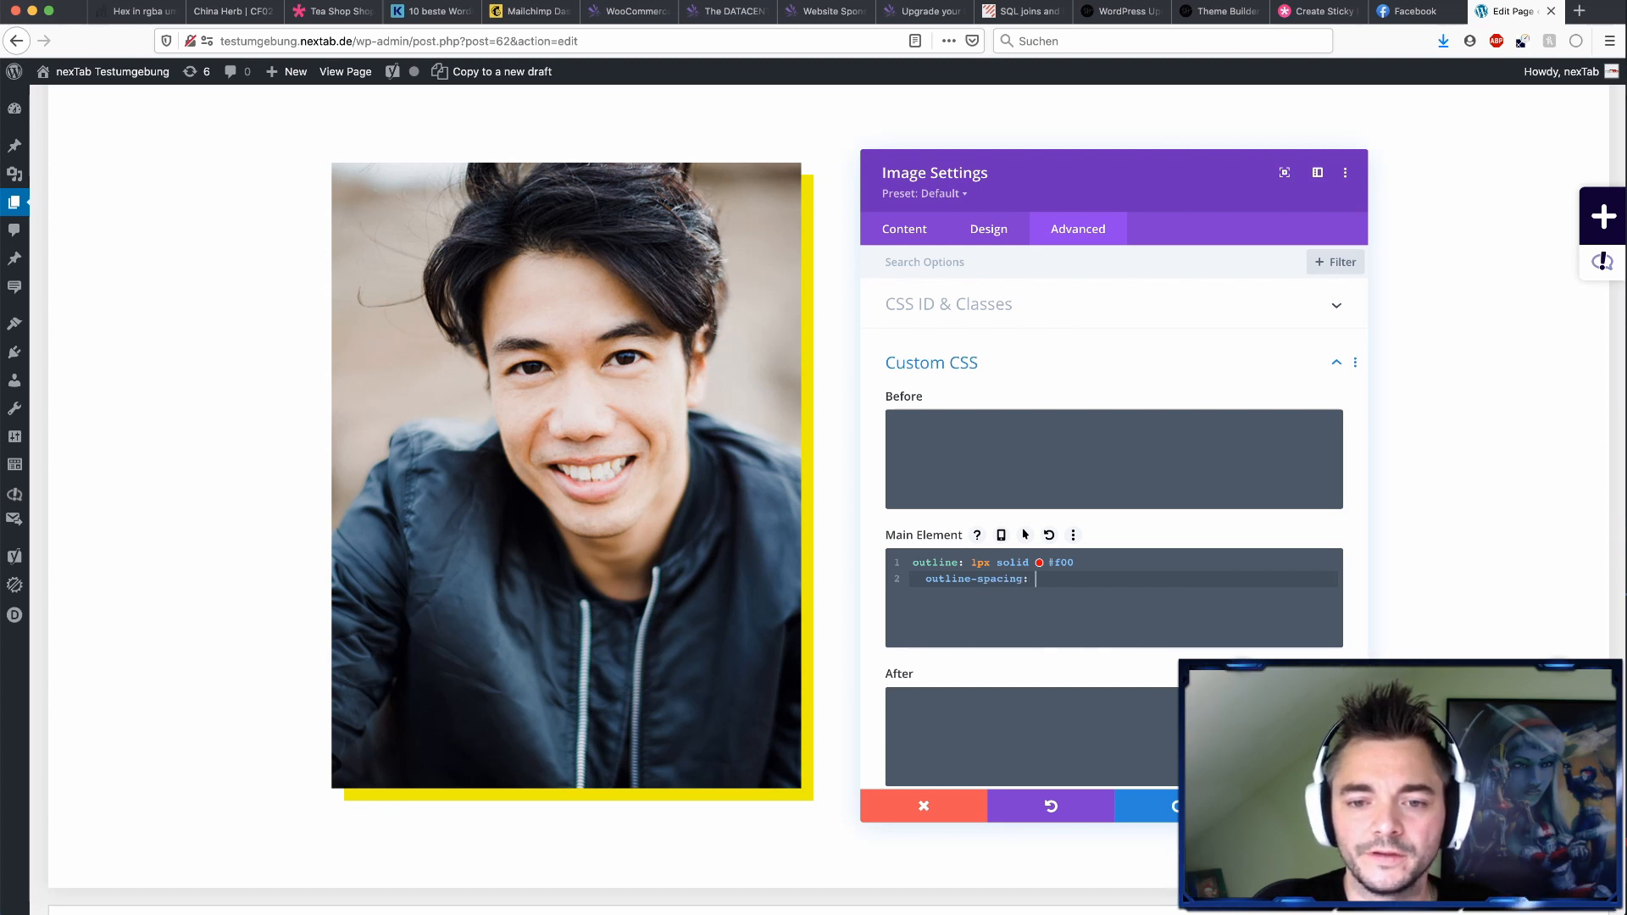
pyautogui.click(1075, 563)
pyautogui.click(1035, 580)
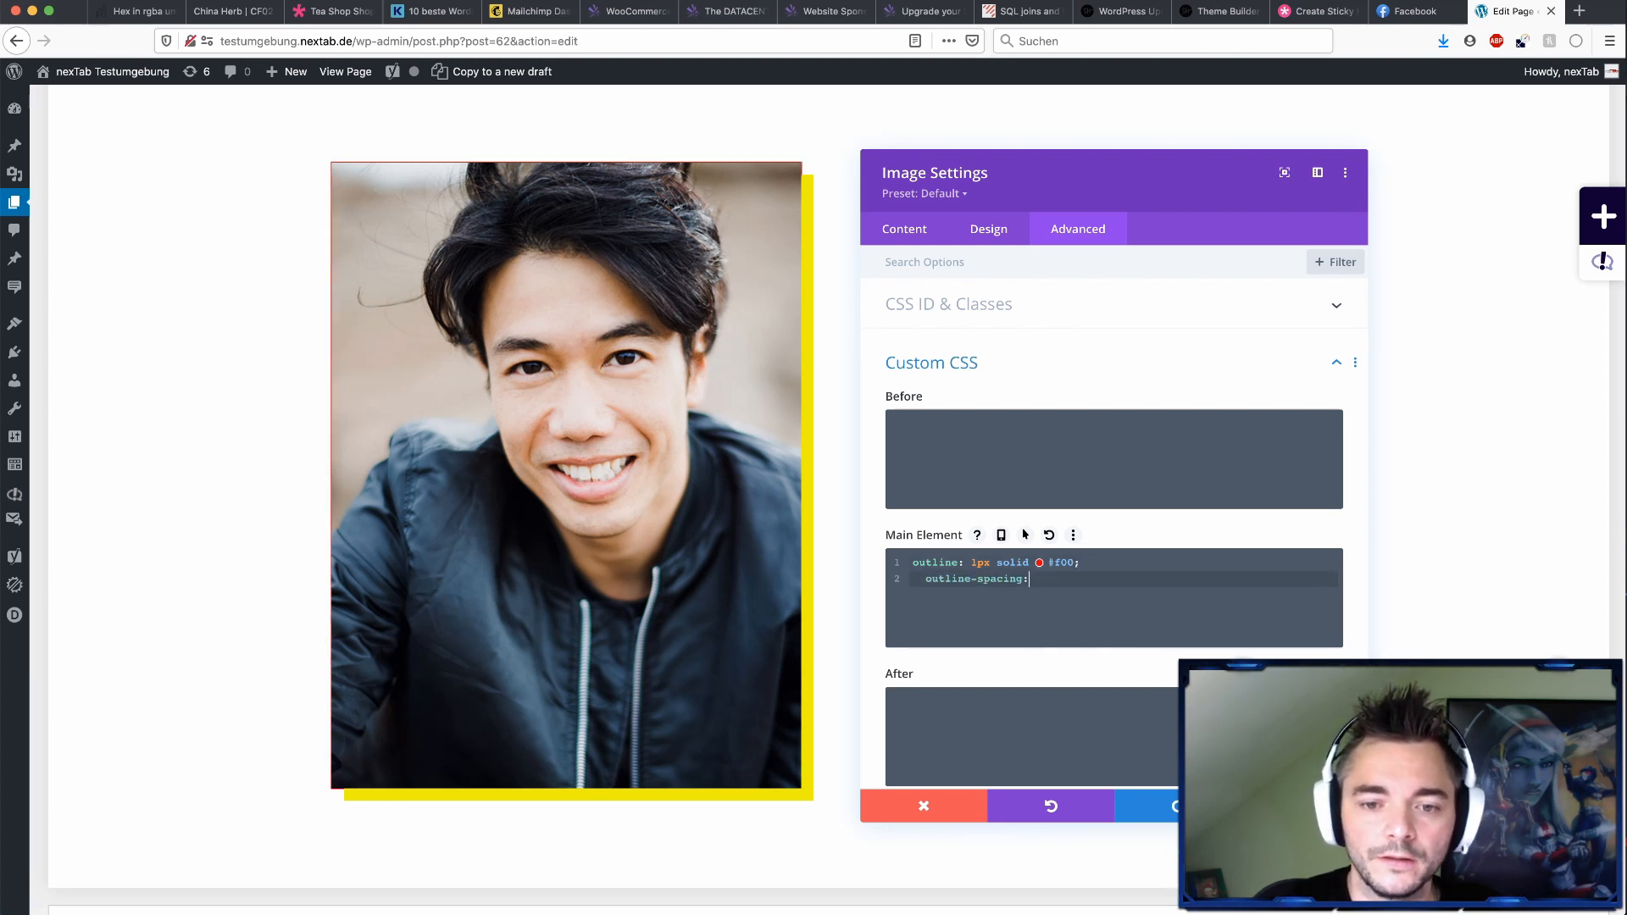
# - Look up the spacing property in the Facebook comments and replace outline-spacing with the unindented declaration outline-offset: 15px;
pyautogui.hotkey('alt', 'shift', 'Left')
pyautogui.hotkey('alt', 'shift', 'Left')
pyautogui.press('BackSpace')
pyautogui.press('BackSpace')
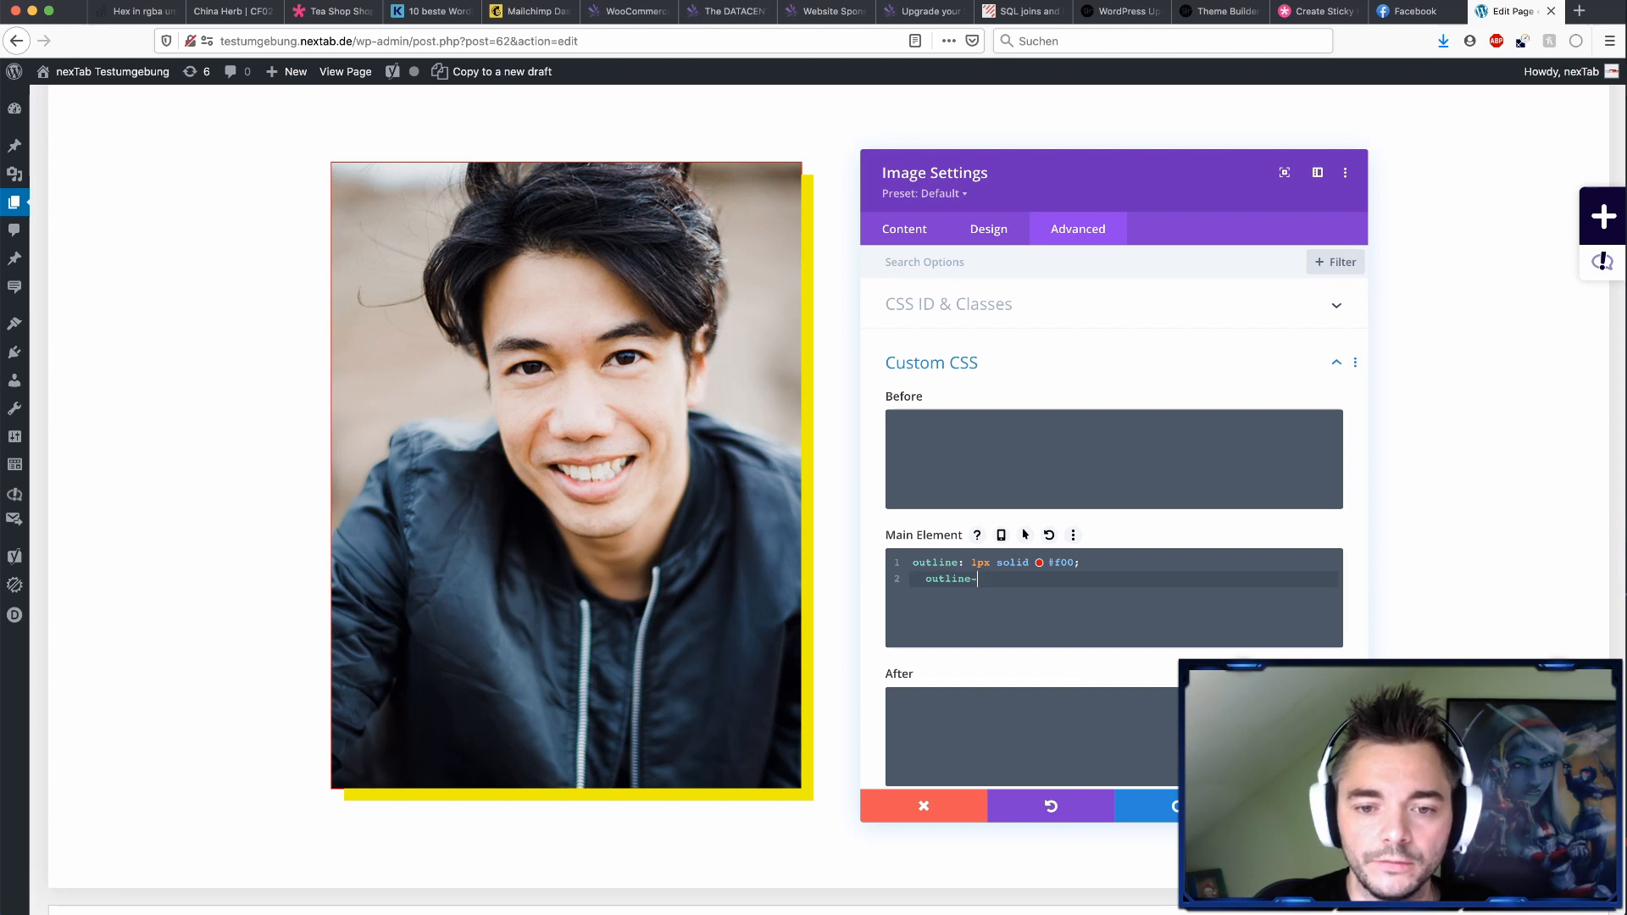
pyautogui.press('BackSpace')
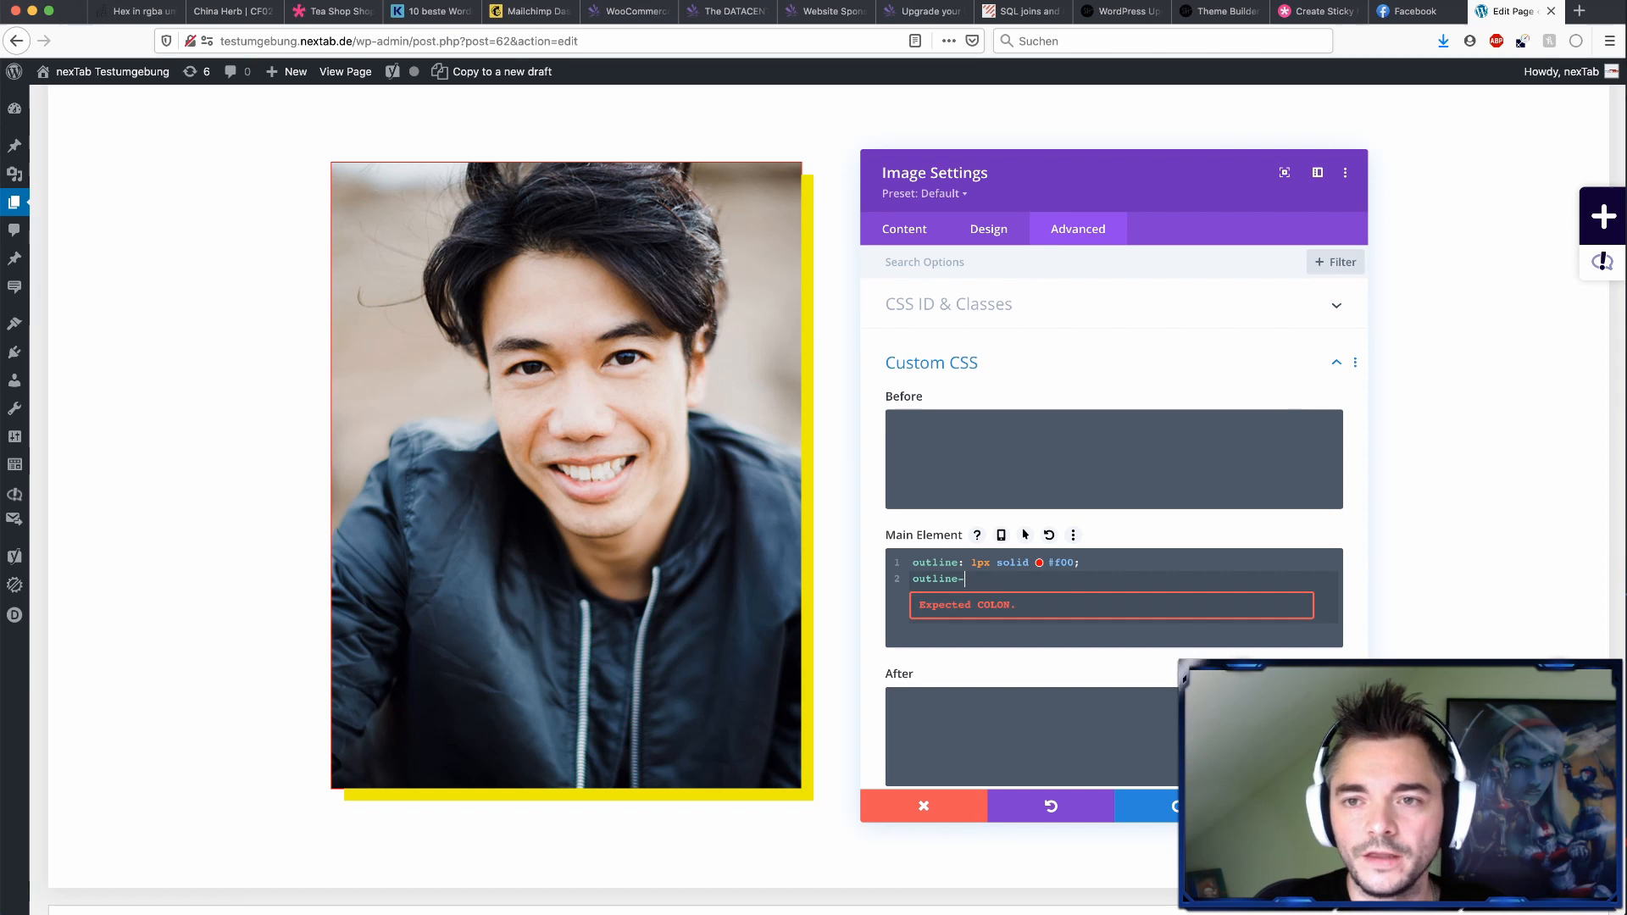
pyautogui.hotkey('ctrl', 'shift', 'Tab')
pyautogui.scroll(-6, 1480, 531)
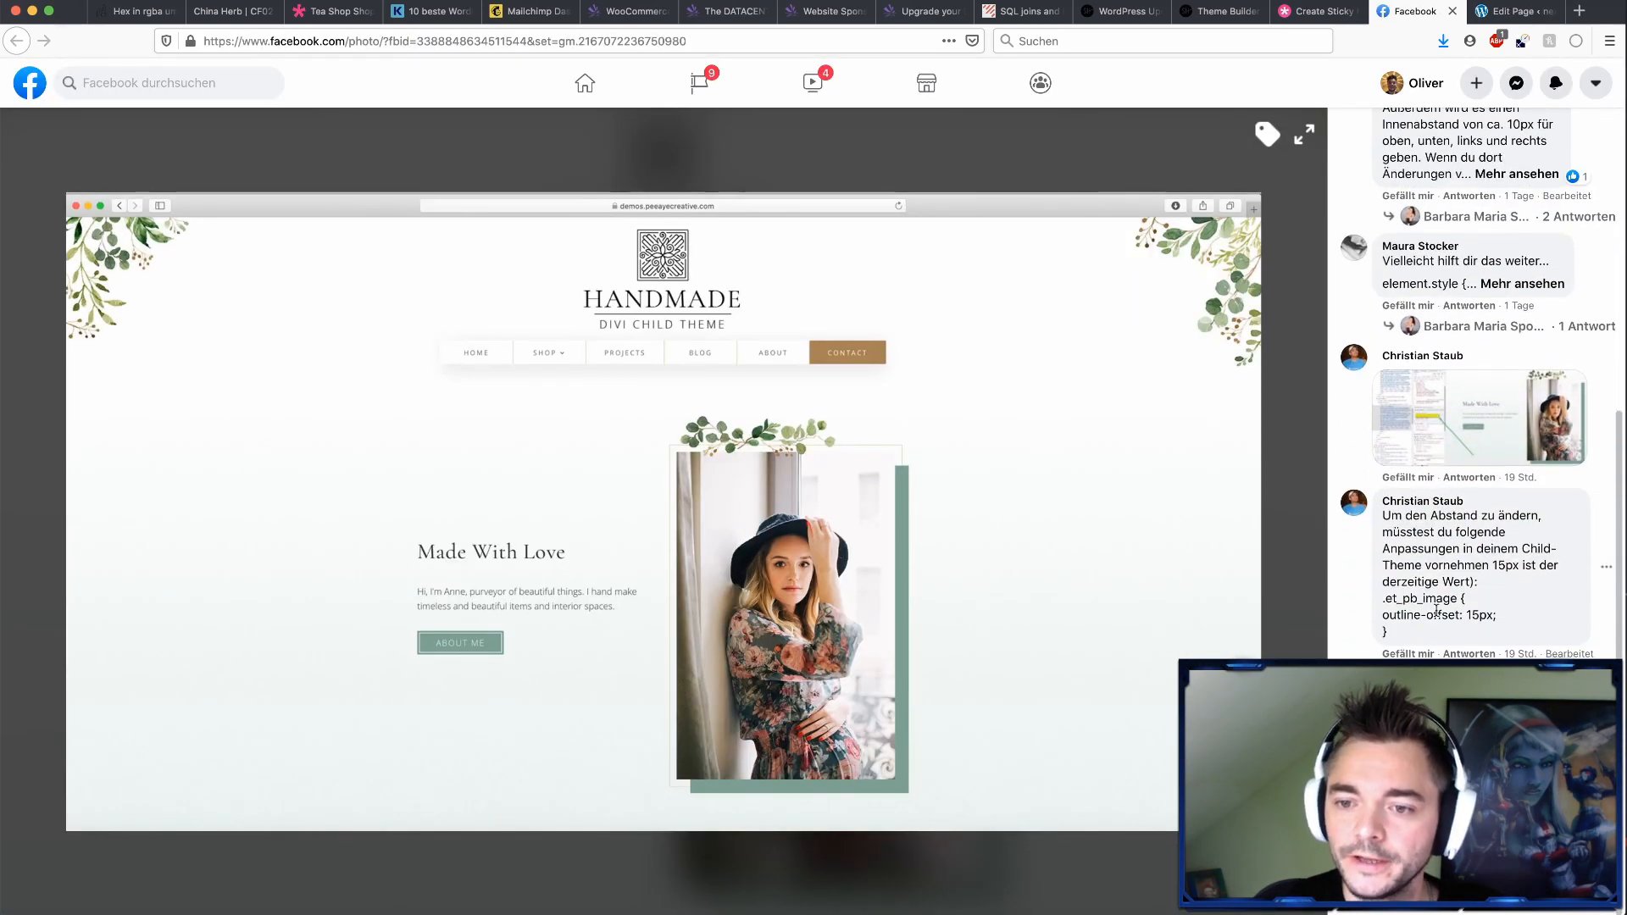
pyautogui.hotkey('ctrl', 'Tab')
pyautogui.write('of')
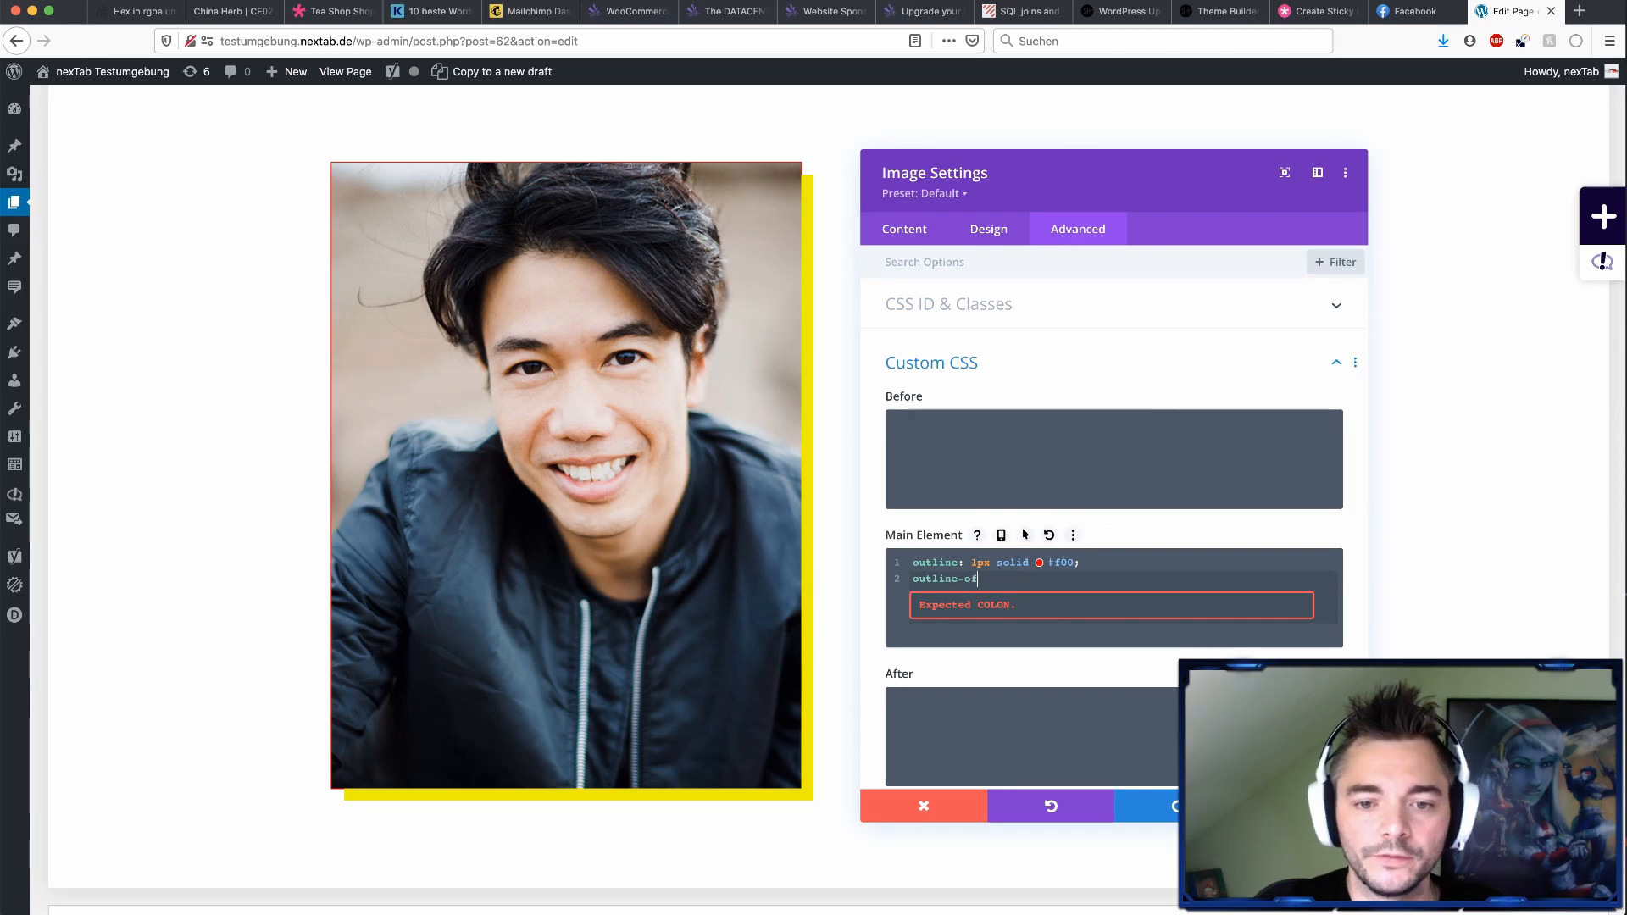
pyautogui.write('x;')
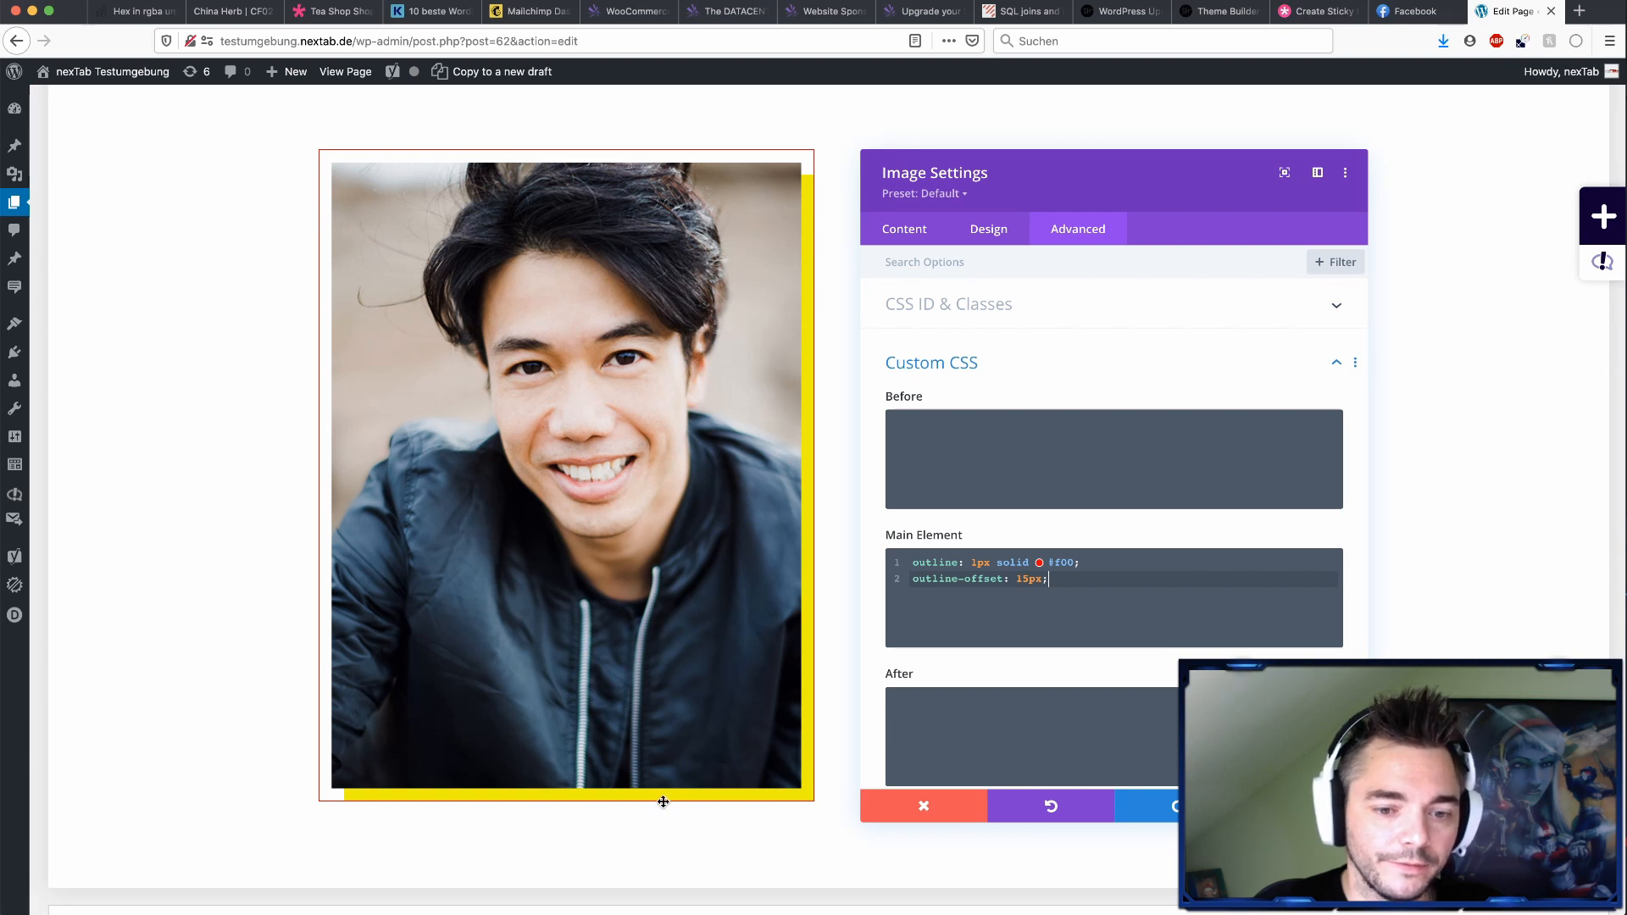
# - Compare the frame with the Facebook reference screenshot and set the outline-offset to 7px
pyautogui.click(1028, 578)
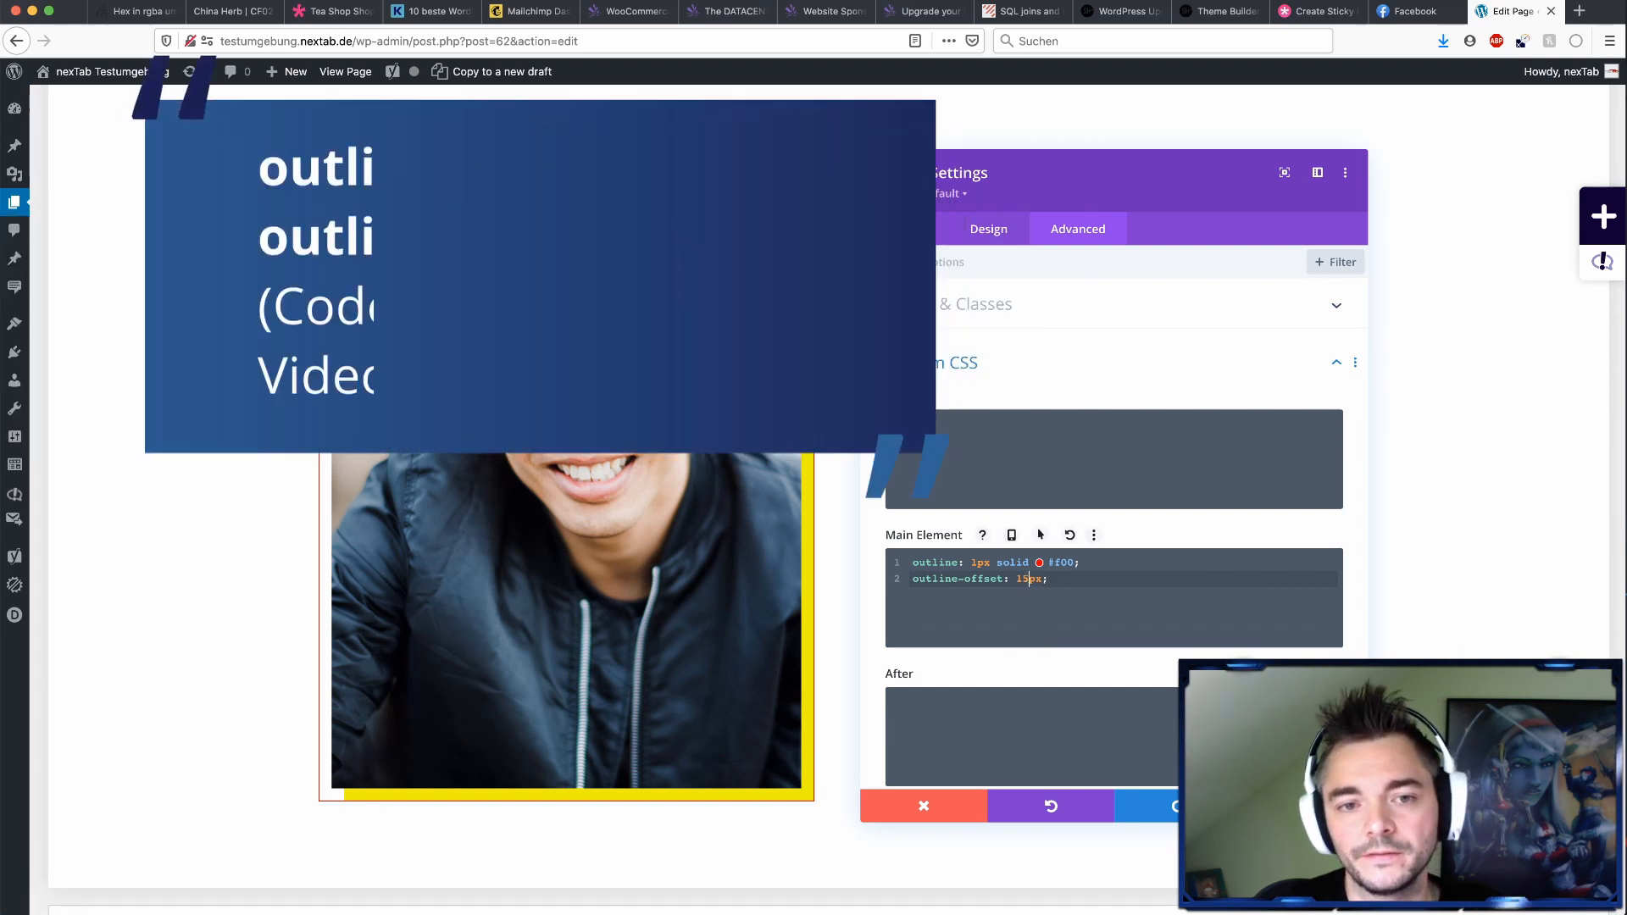
pyautogui.click(1408, 11)
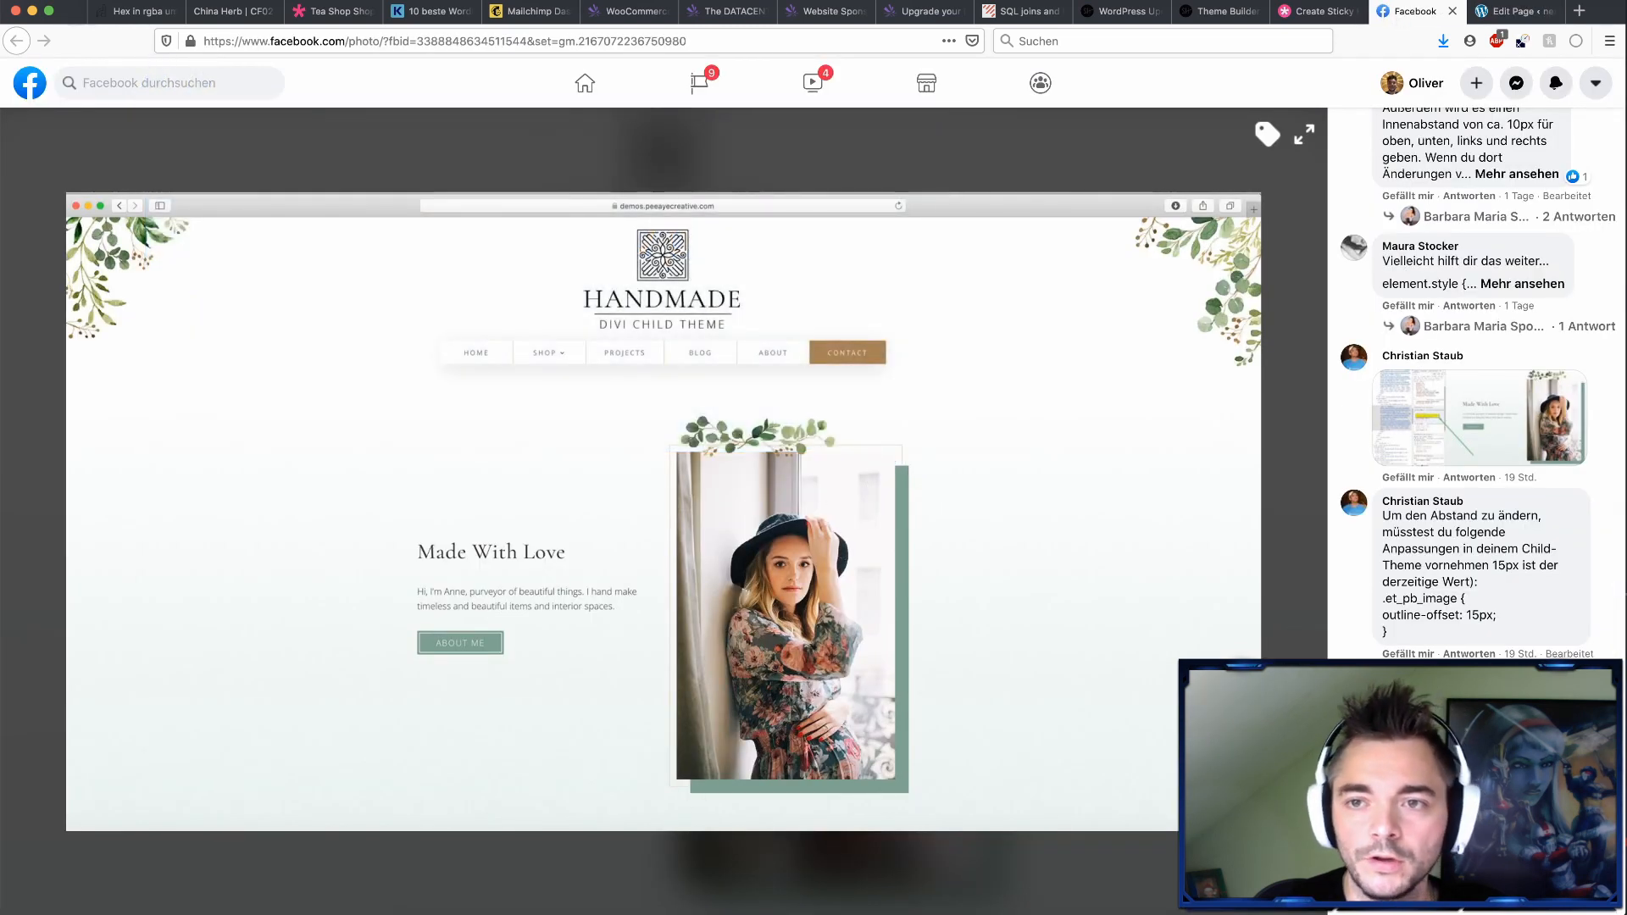
pyautogui.click(1512, 11)
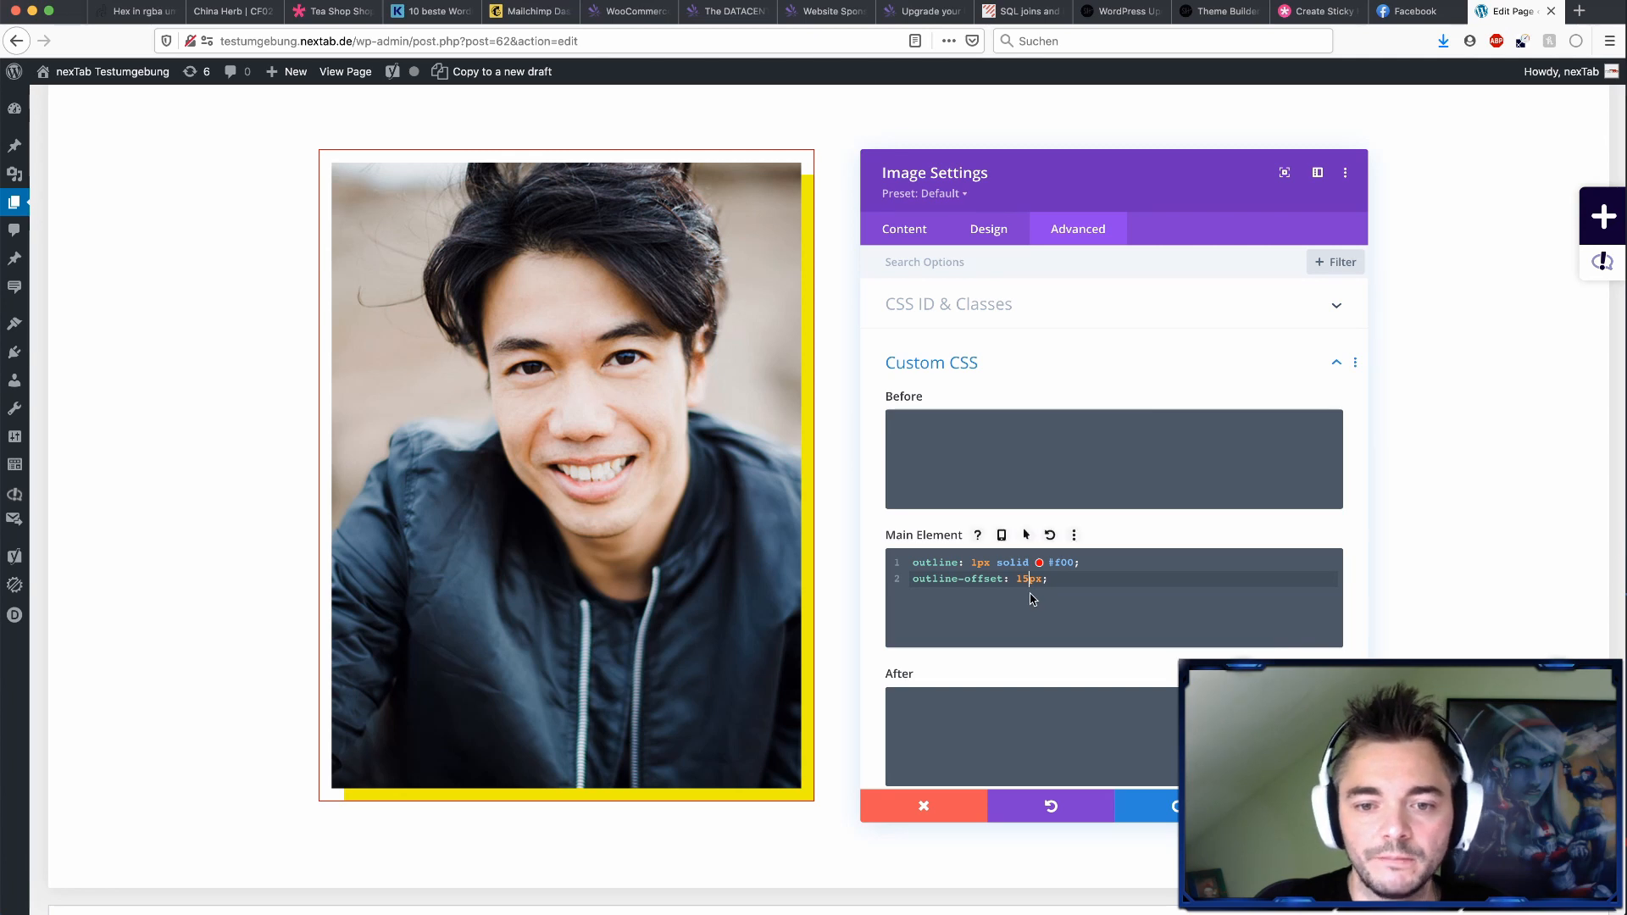
pyautogui.hotkey('shift', 'Left')
pyautogui.hotkey('shift', 'Left')
pyautogui.write('7.')
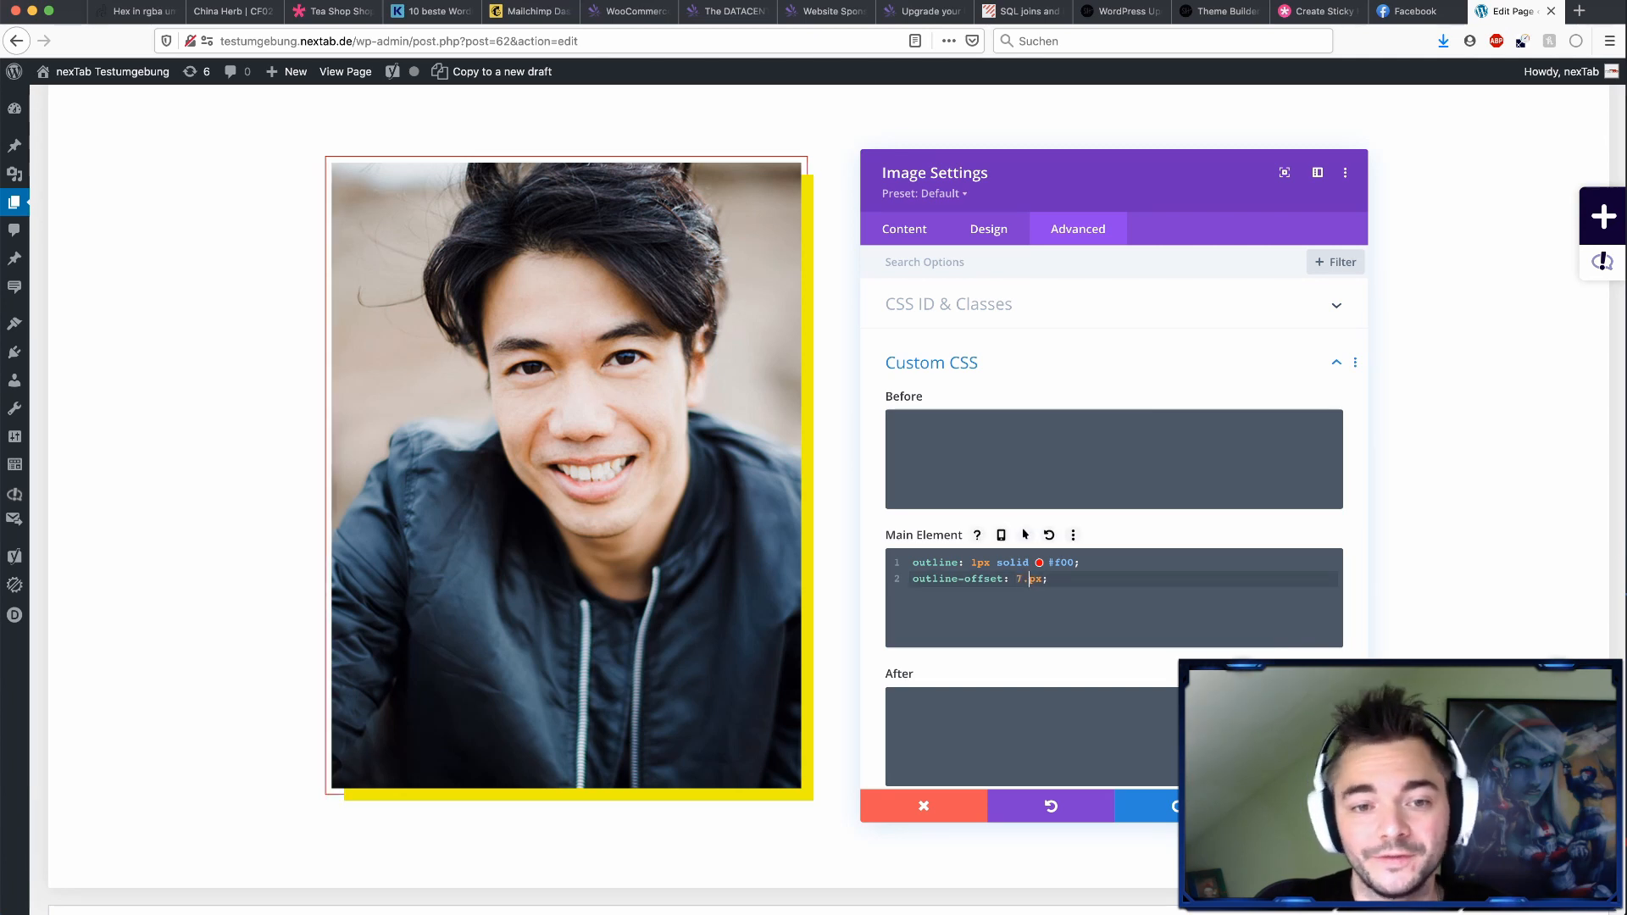
pyautogui.write('5')
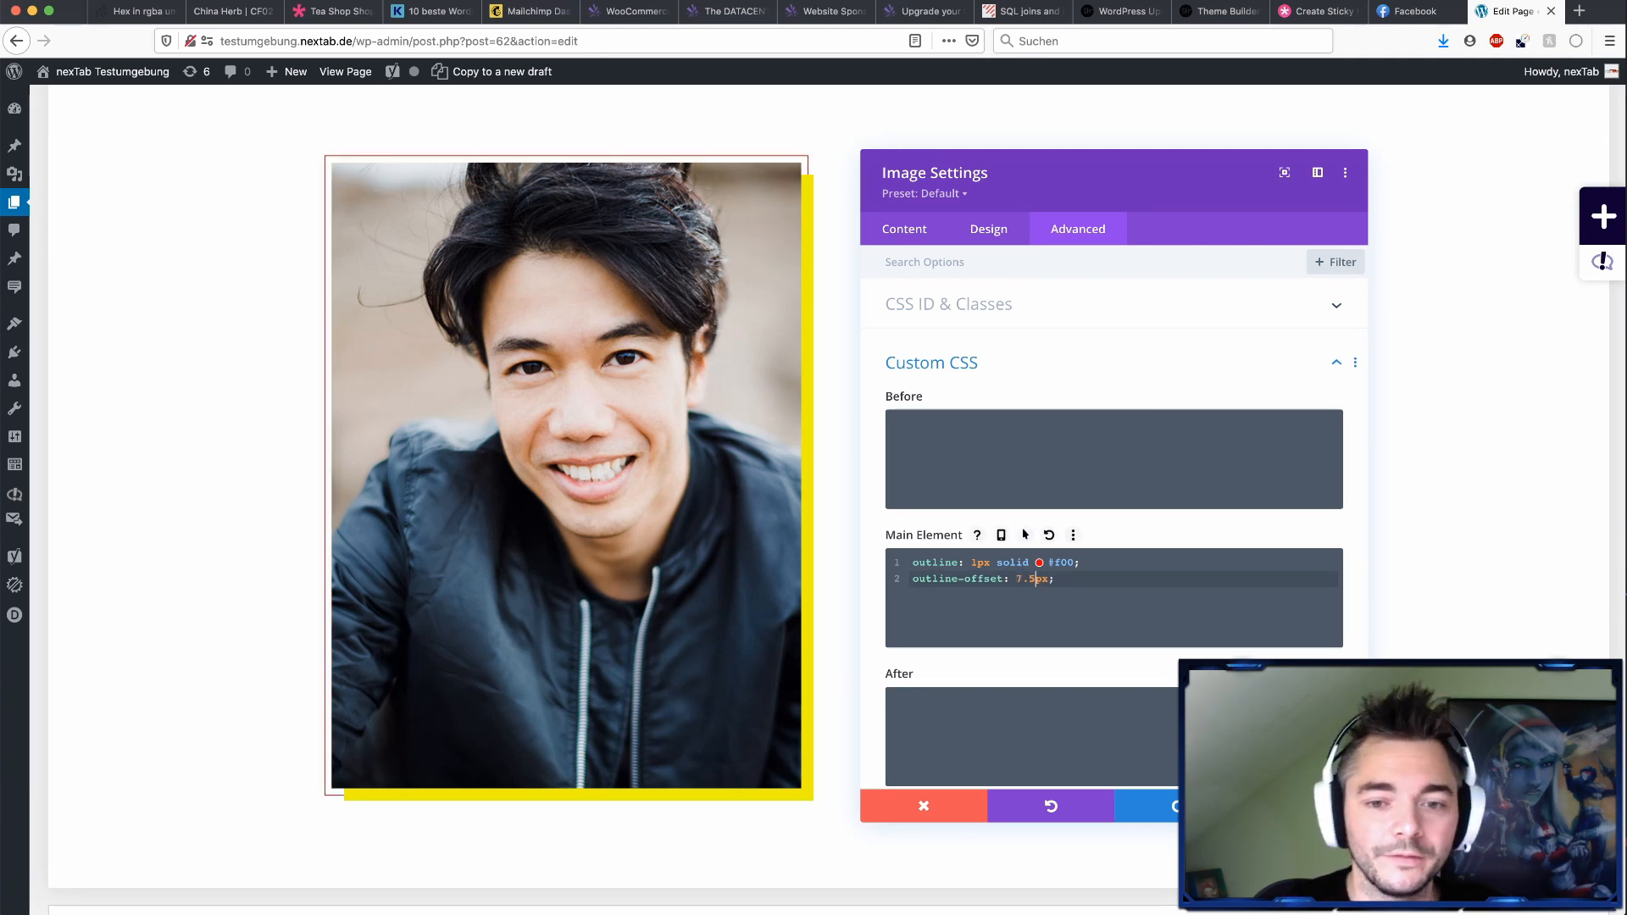
pyautogui.press('BackSpace')
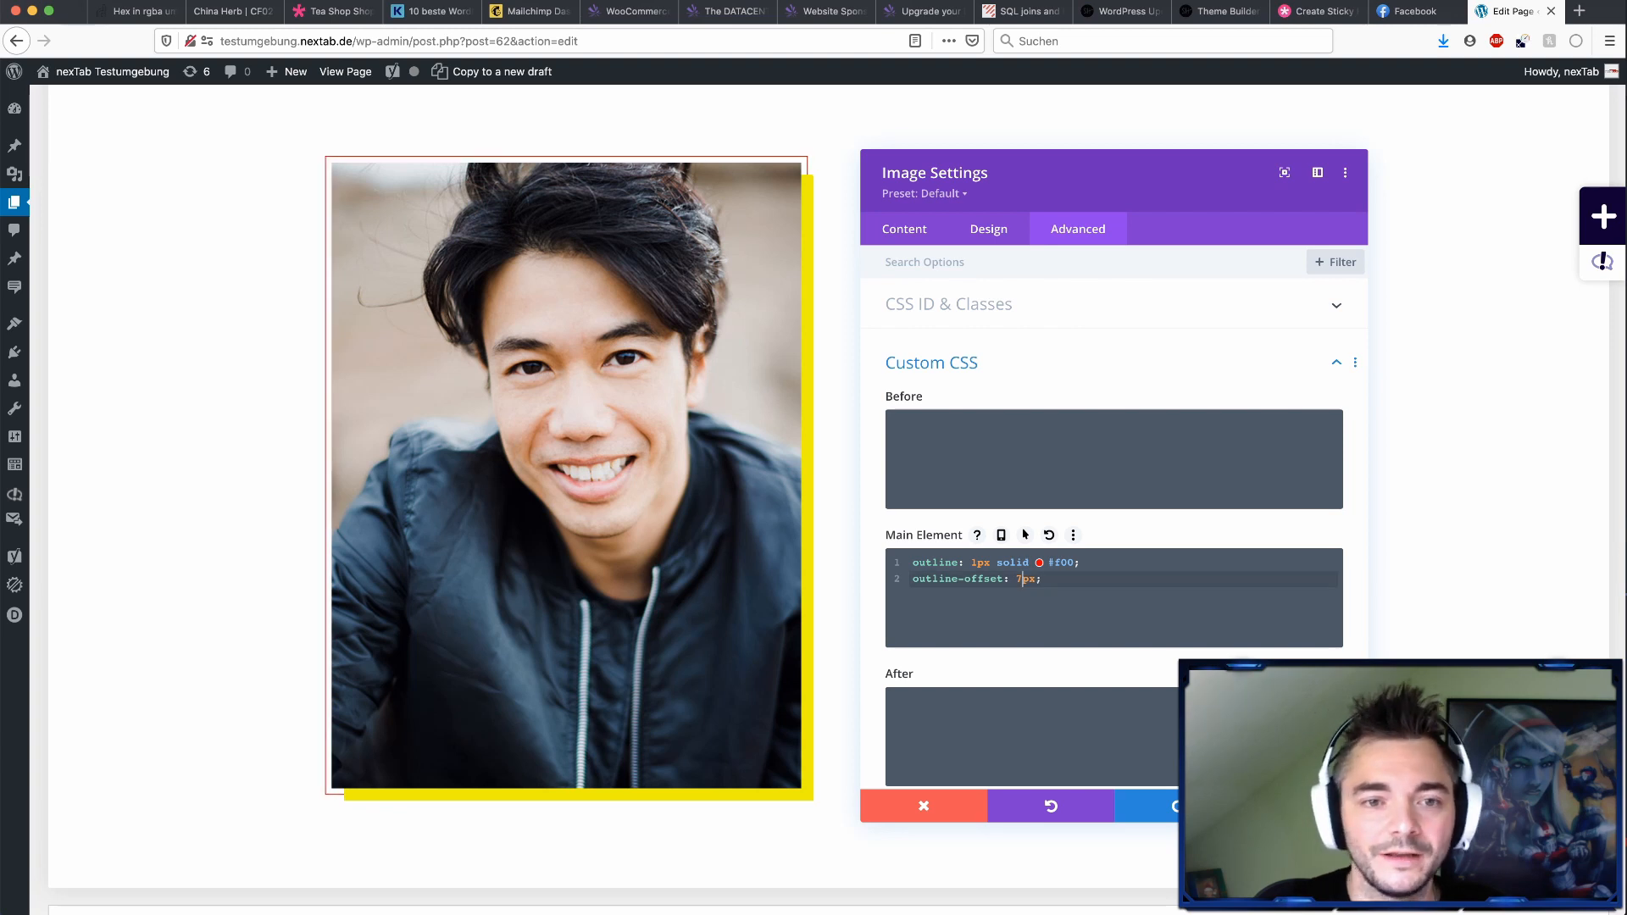
# - Set the image's box shadow horizontal and vertical positions to 25px
pyautogui.click(987, 244)
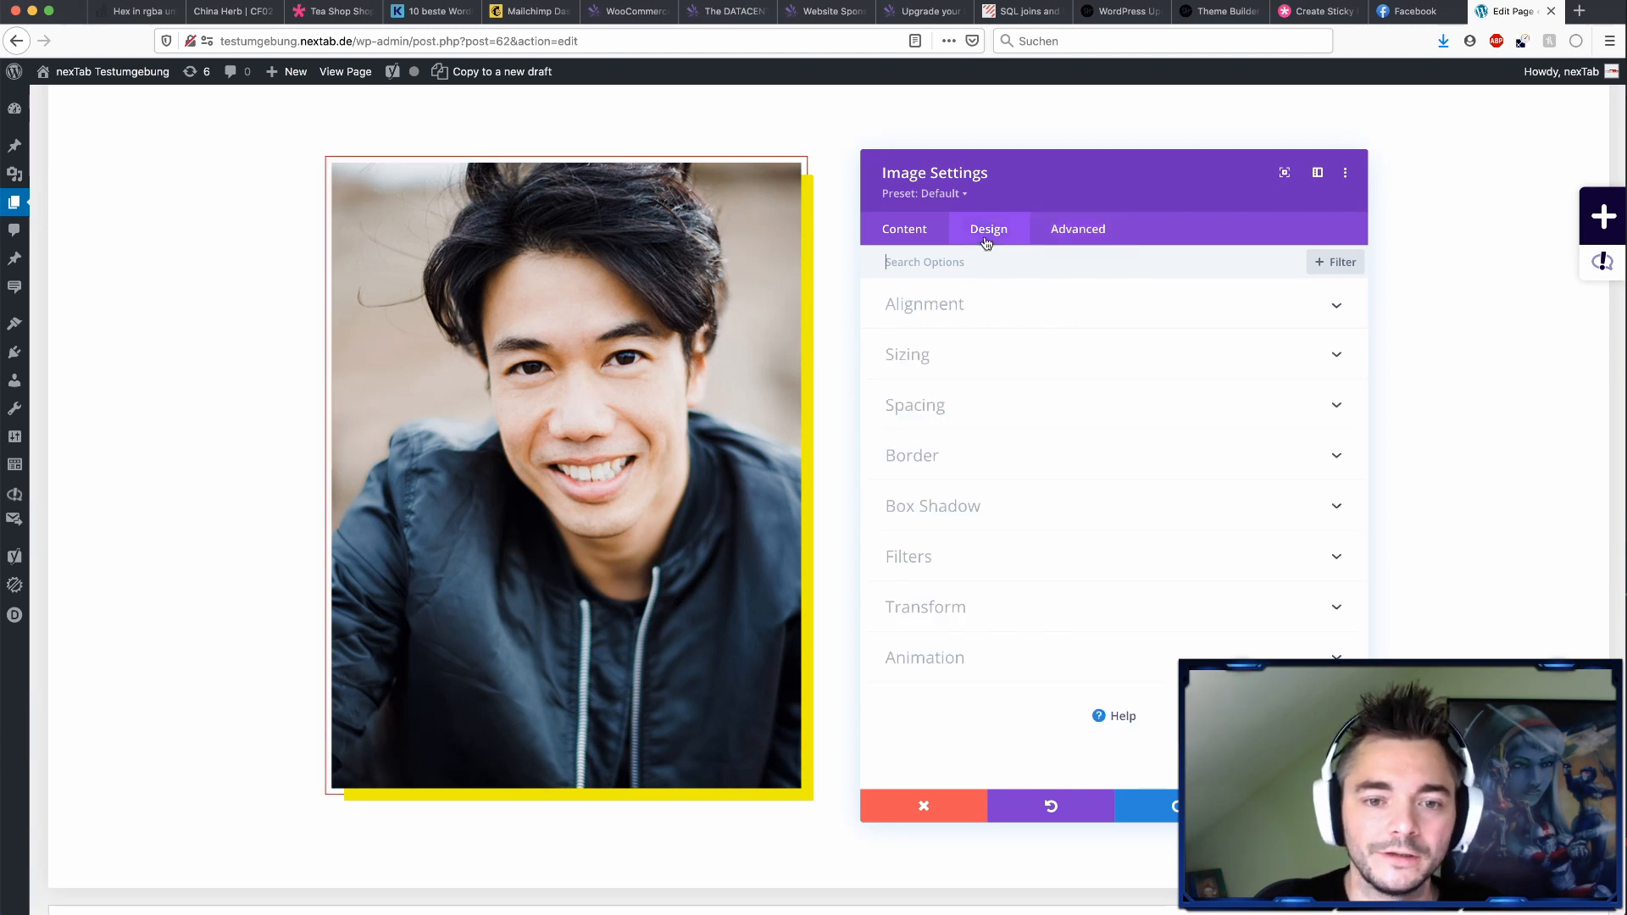
pyautogui.click(965, 512)
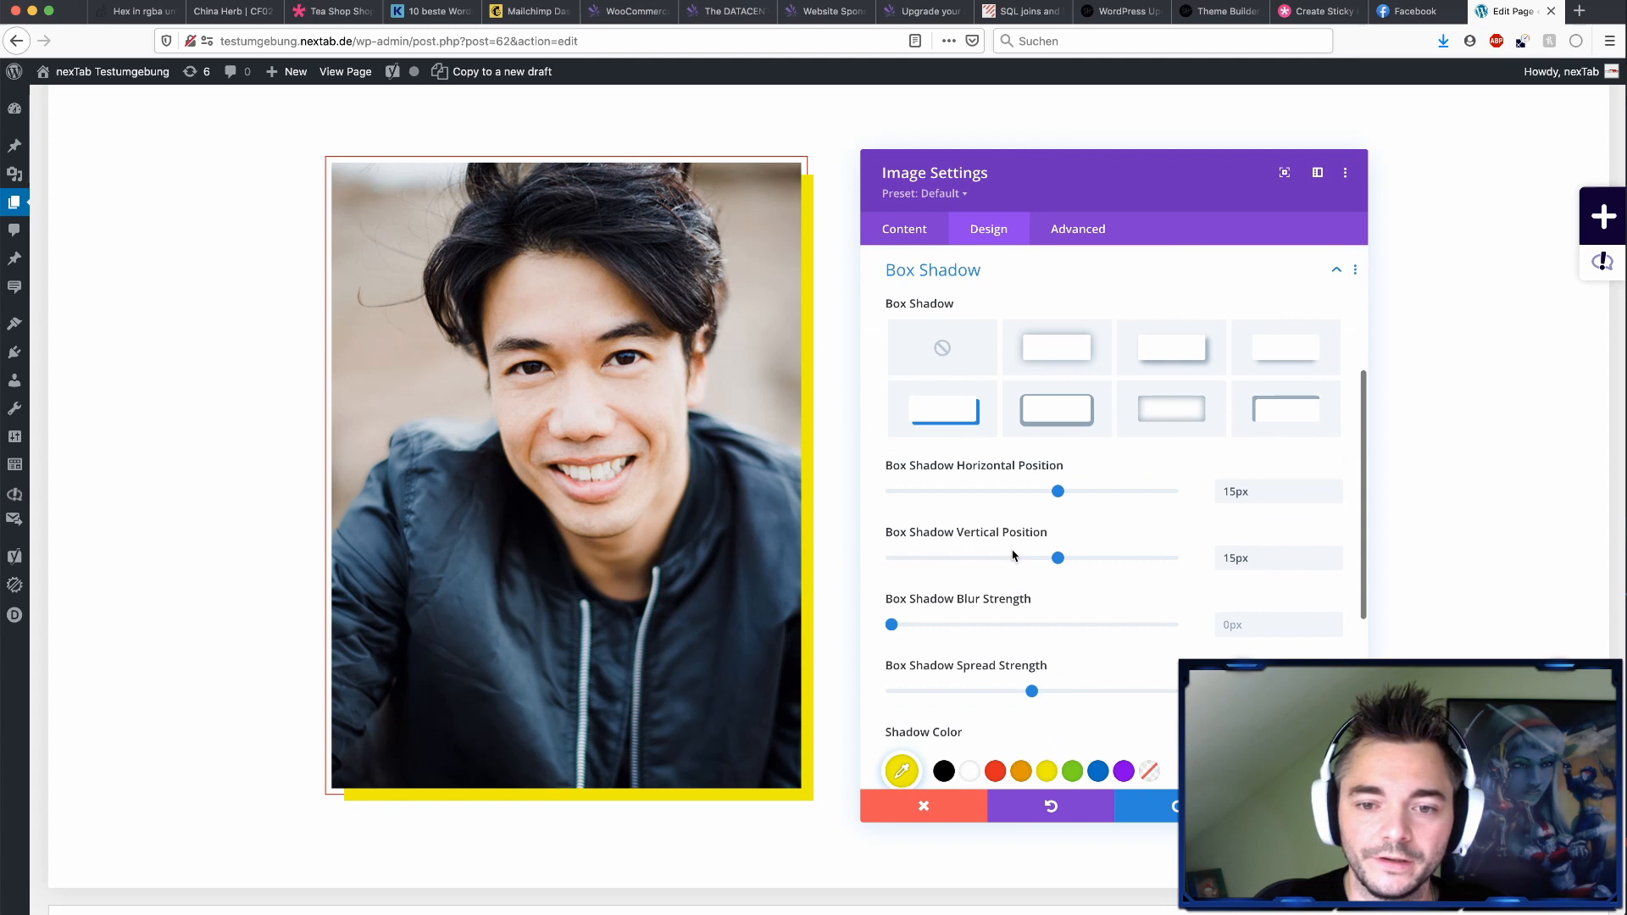
pyautogui.click(1231, 492)
pyautogui.press('Down')
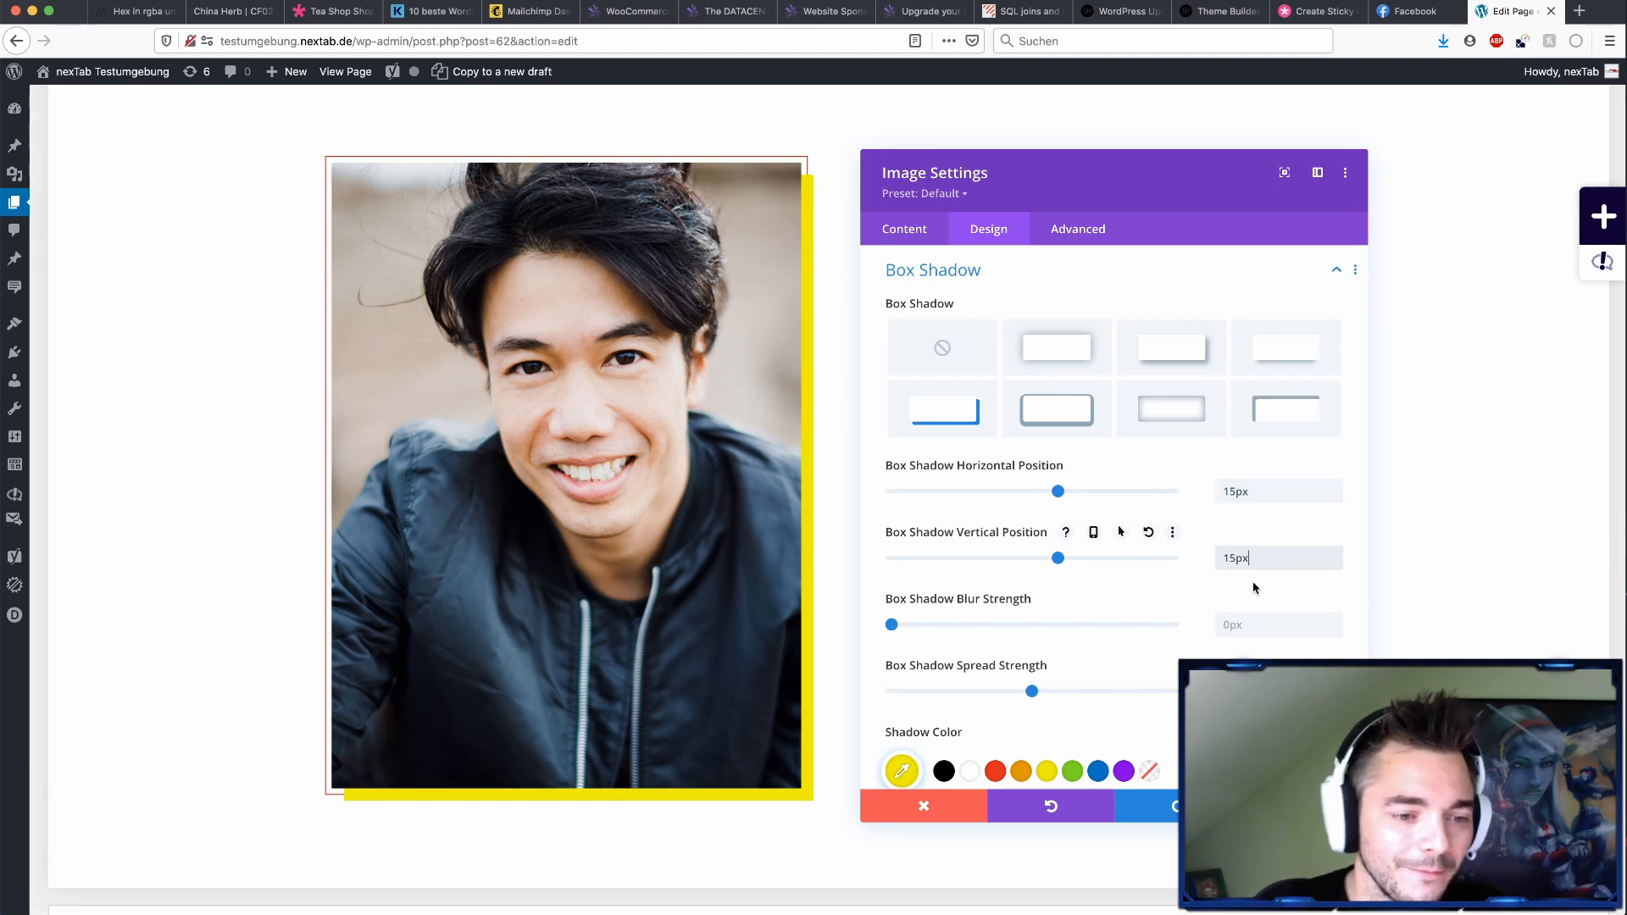
pyautogui.click(1247, 488)
pyautogui.hotkey('shift', 'Up')
pyautogui.scroll(1, 1248, 488)
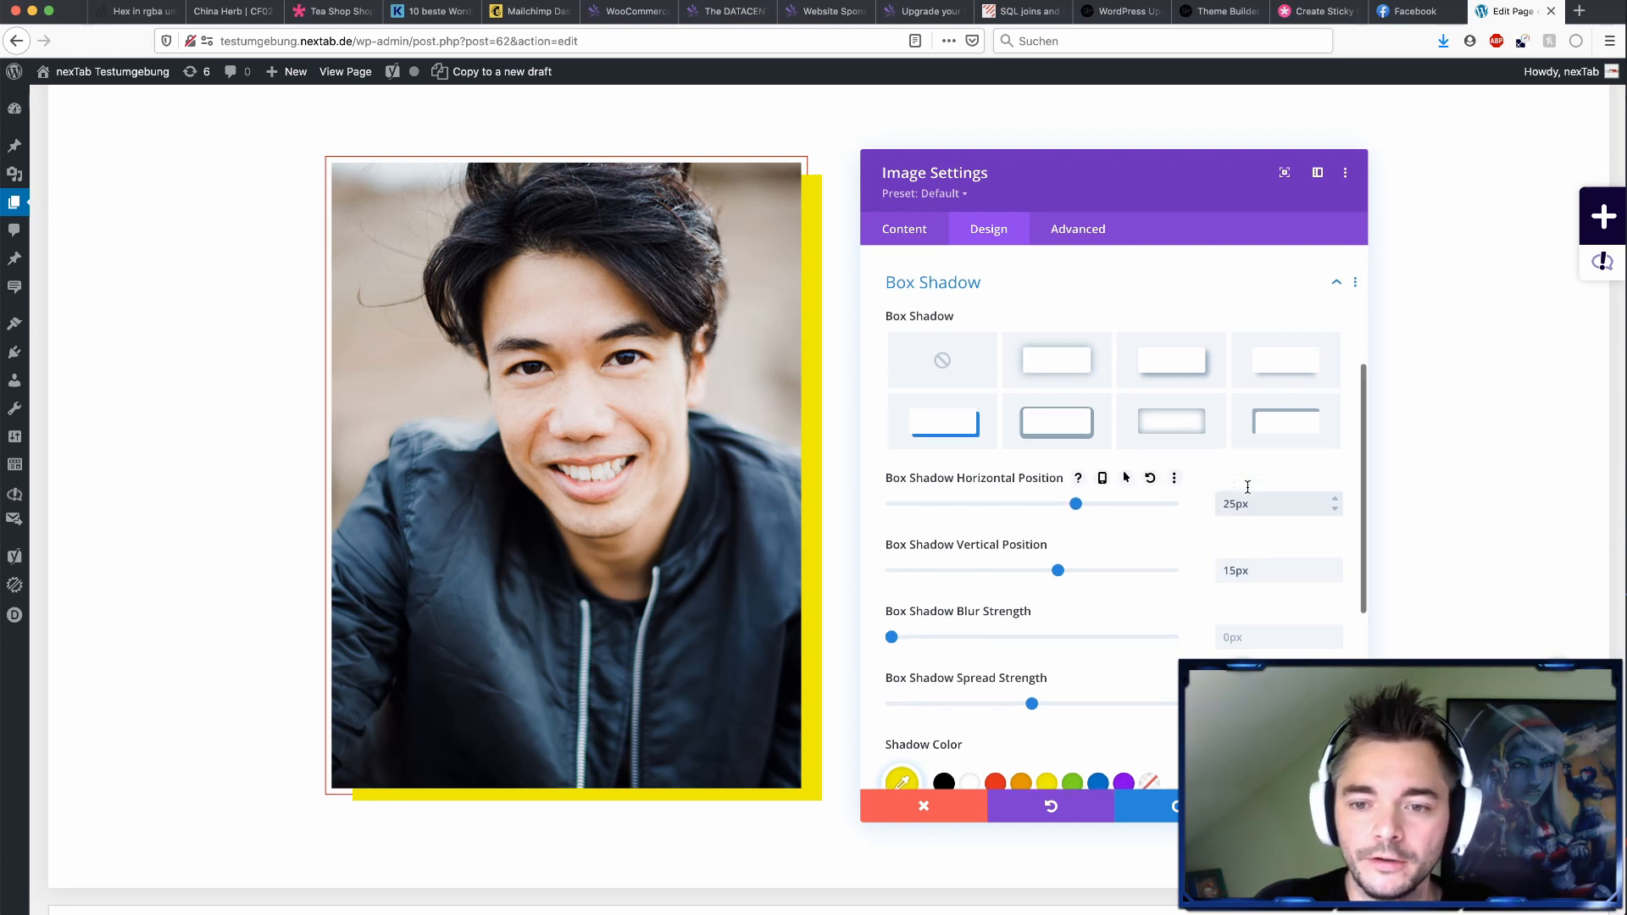
pyautogui.click(1260, 577)
pyautogui.hotkey('shift', 'Up')
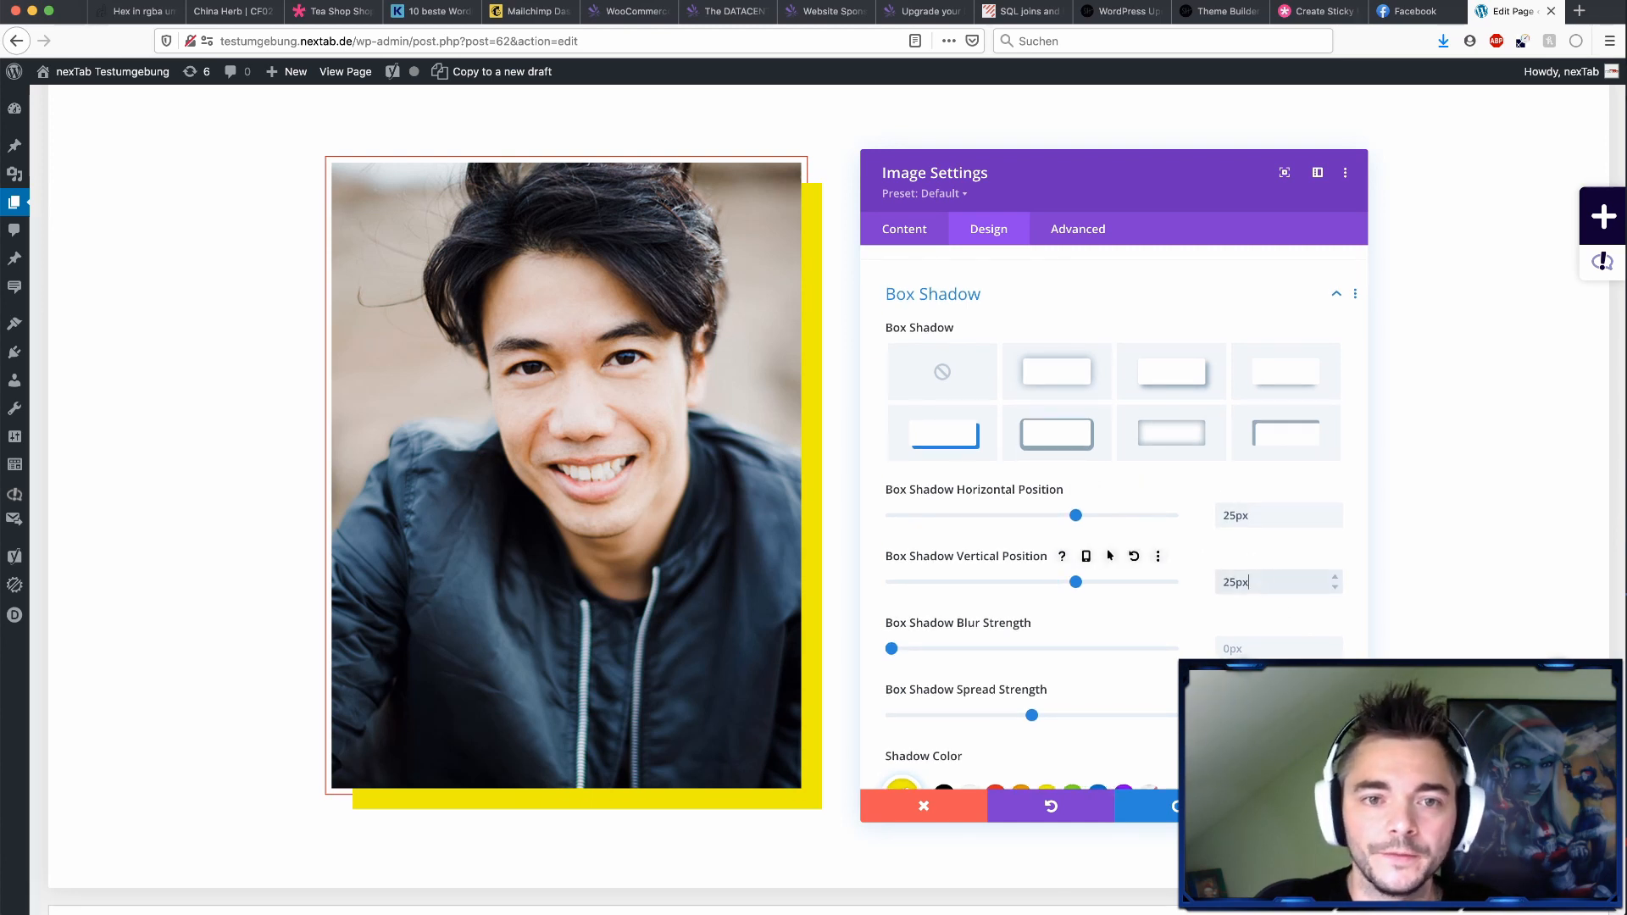
# - Set the outline-offset in the photo's Main Element CSS to 12px, compare it with the Facebook reference and save the settings
pyautogui.click(1070, 231)
pyautogui.click(965, 373)
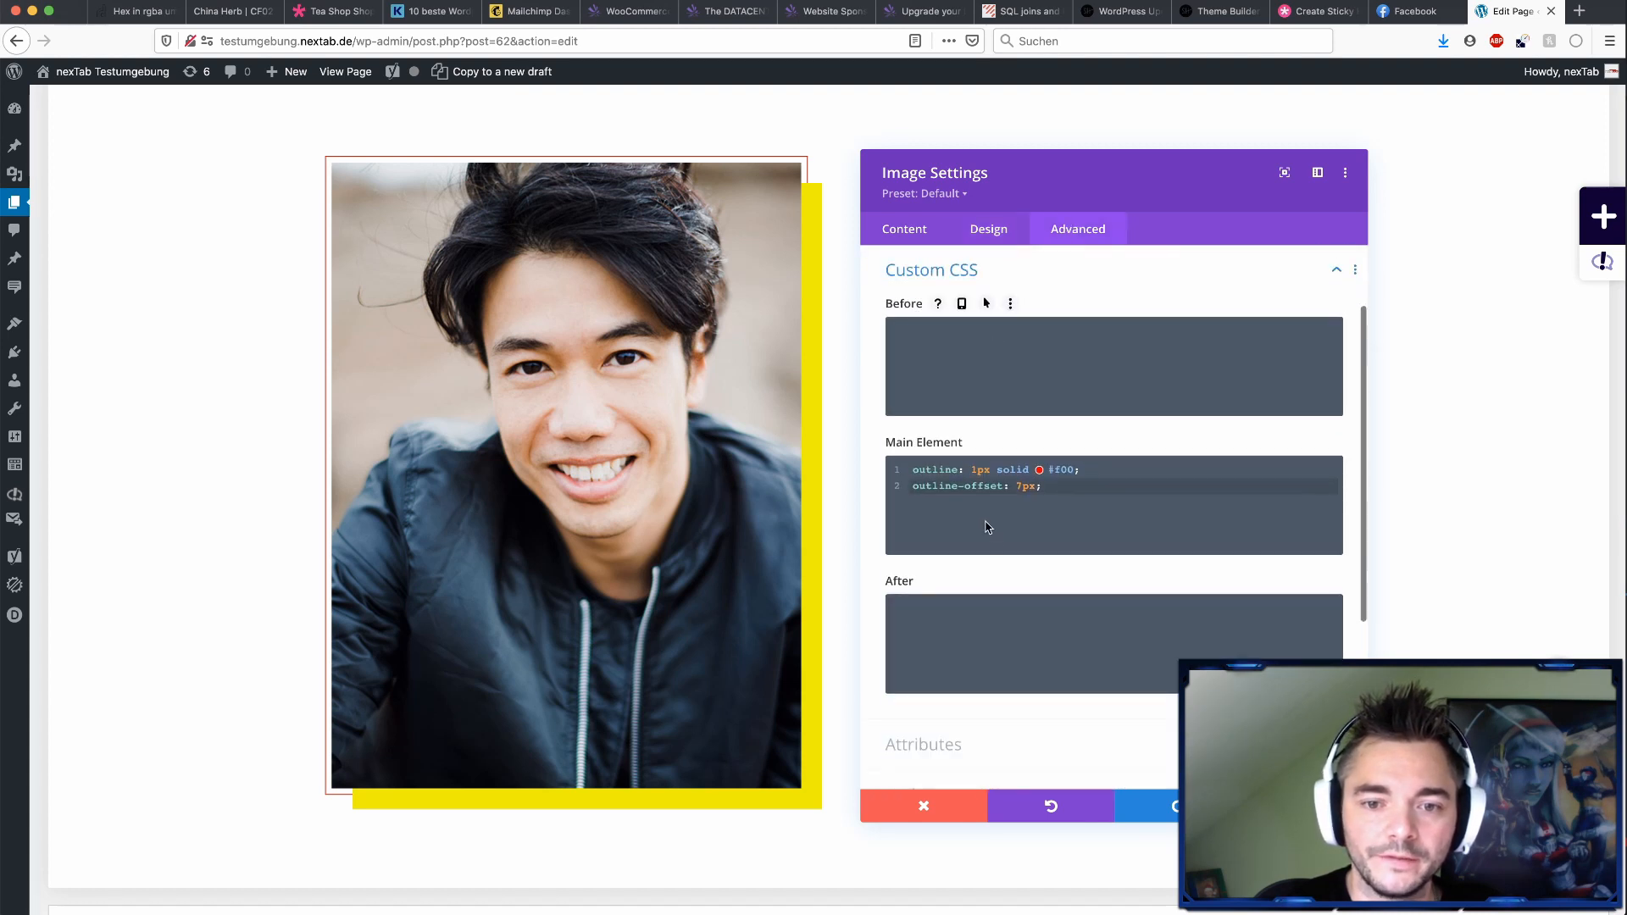
pyautogui.press('BackSpace')
pyautogui.write('10')
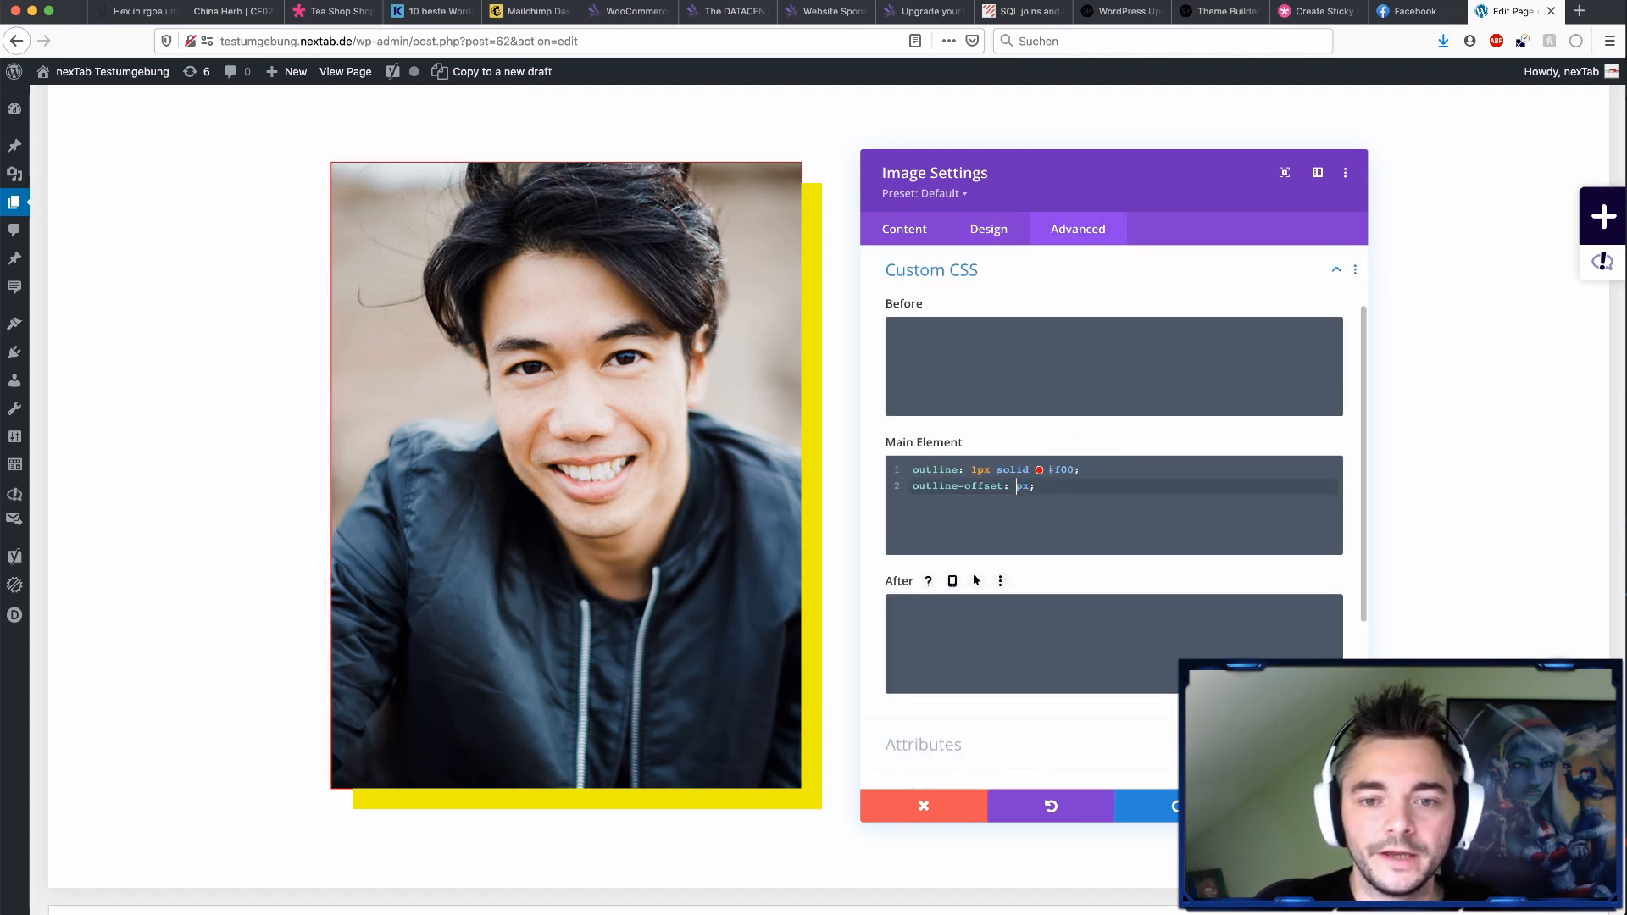
pyautogui.press('Delete')
pyautogui.write('2')
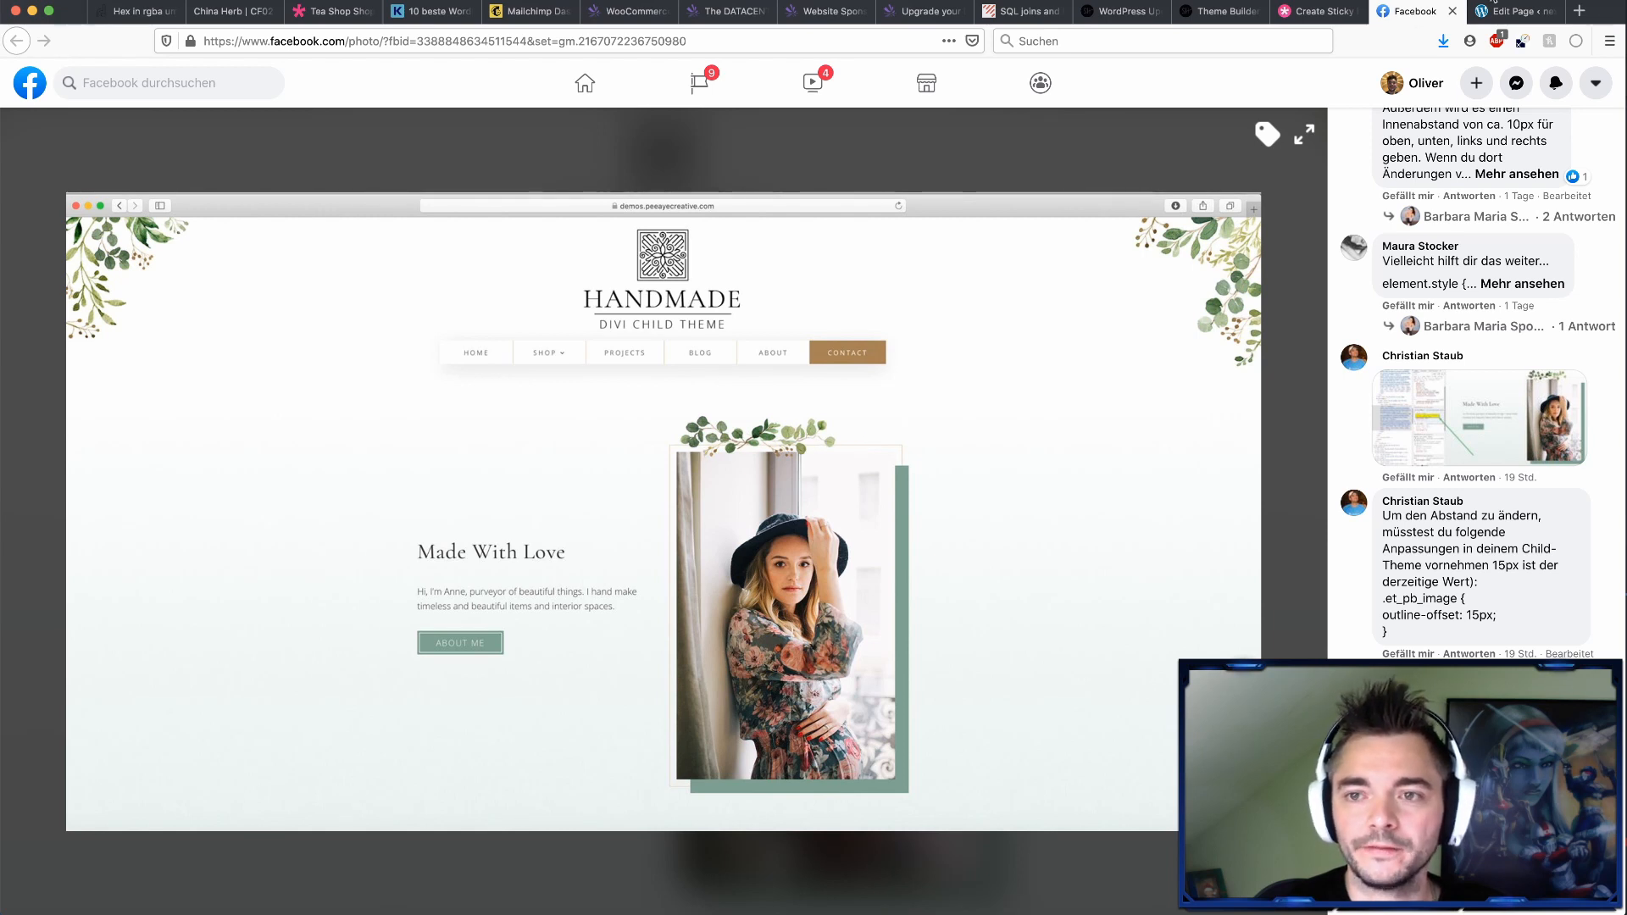
pyautogui.click(1513, 12)
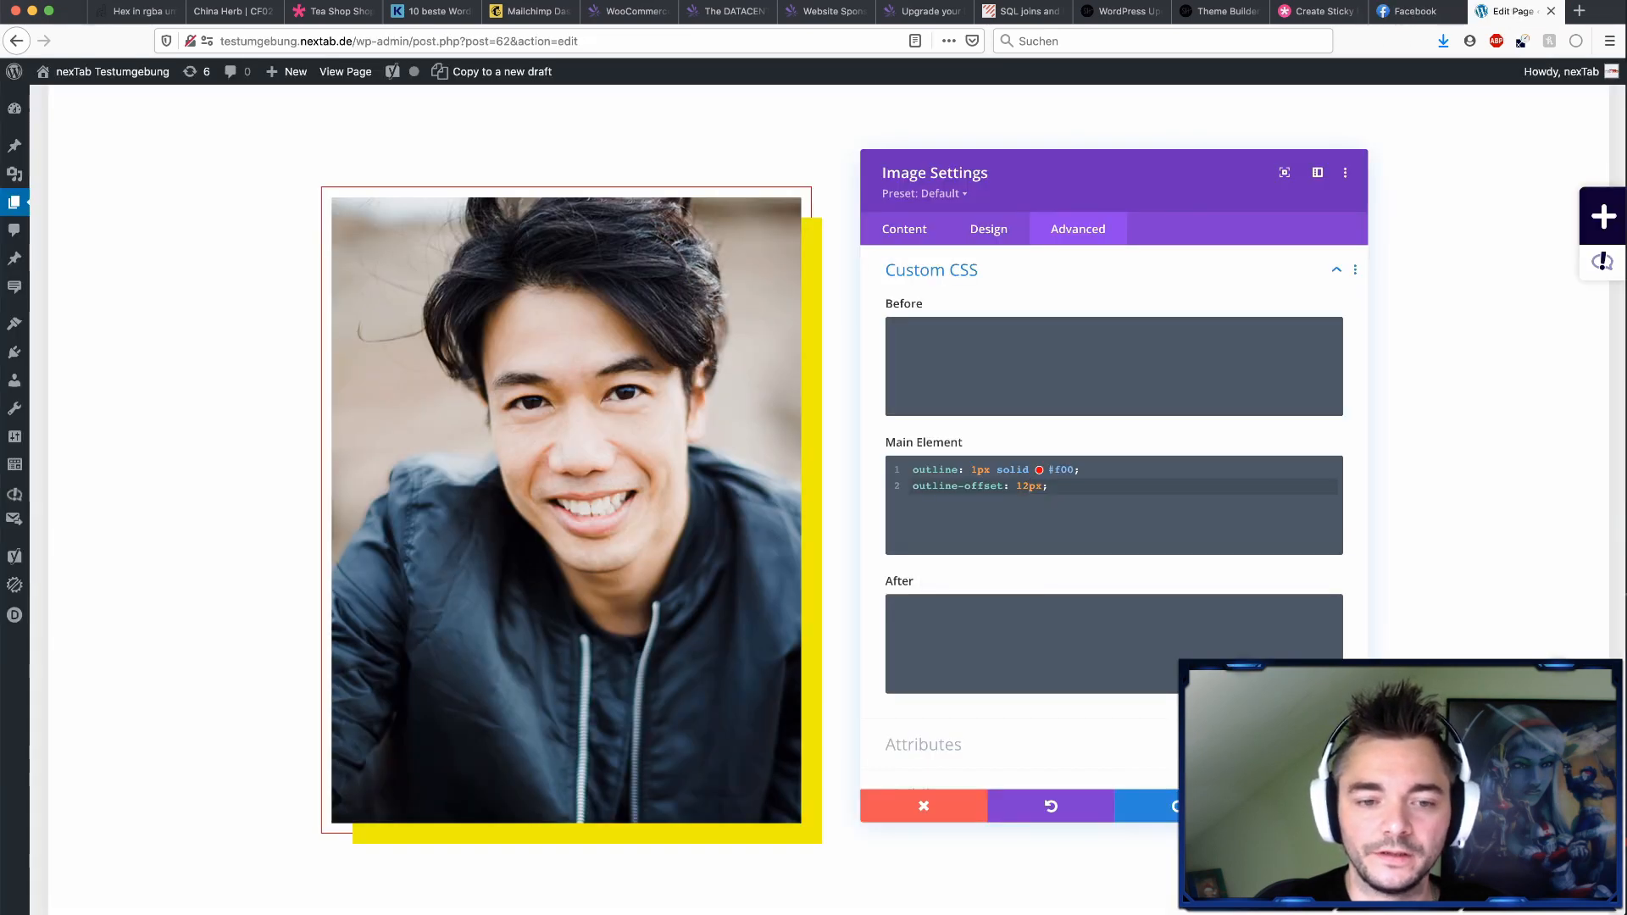
pyautogui.click(1304, 806)
# - Insert an Image module below the photo using logo-nextab-wpf.png from the media library and save it
pyautogui.click(566, 795)
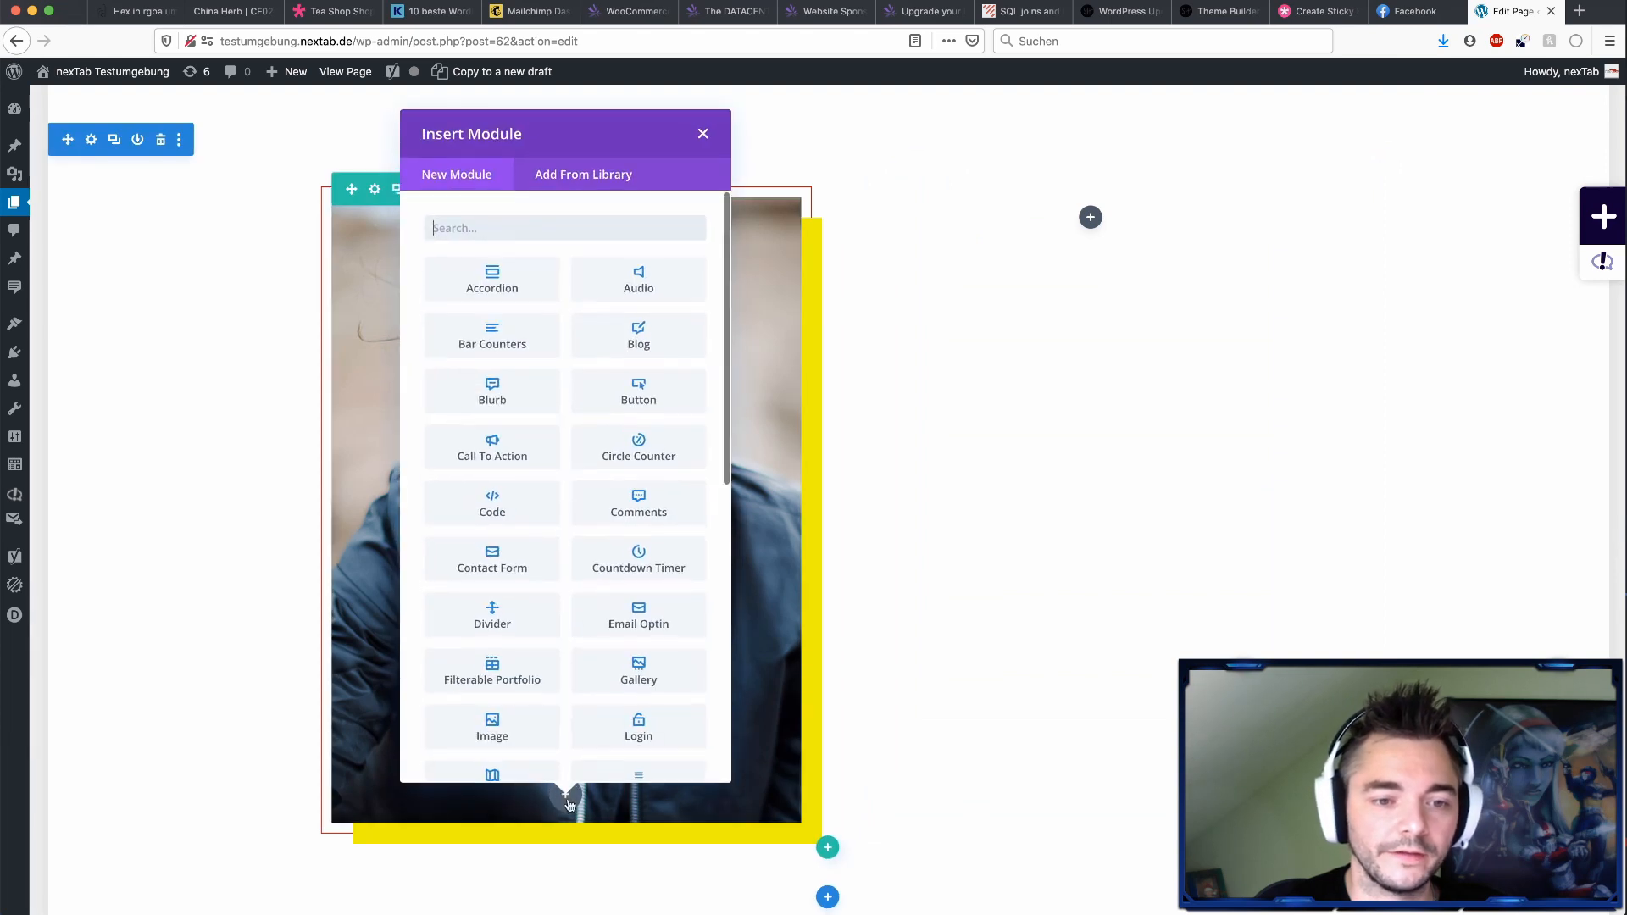
pyautogui.write('image')
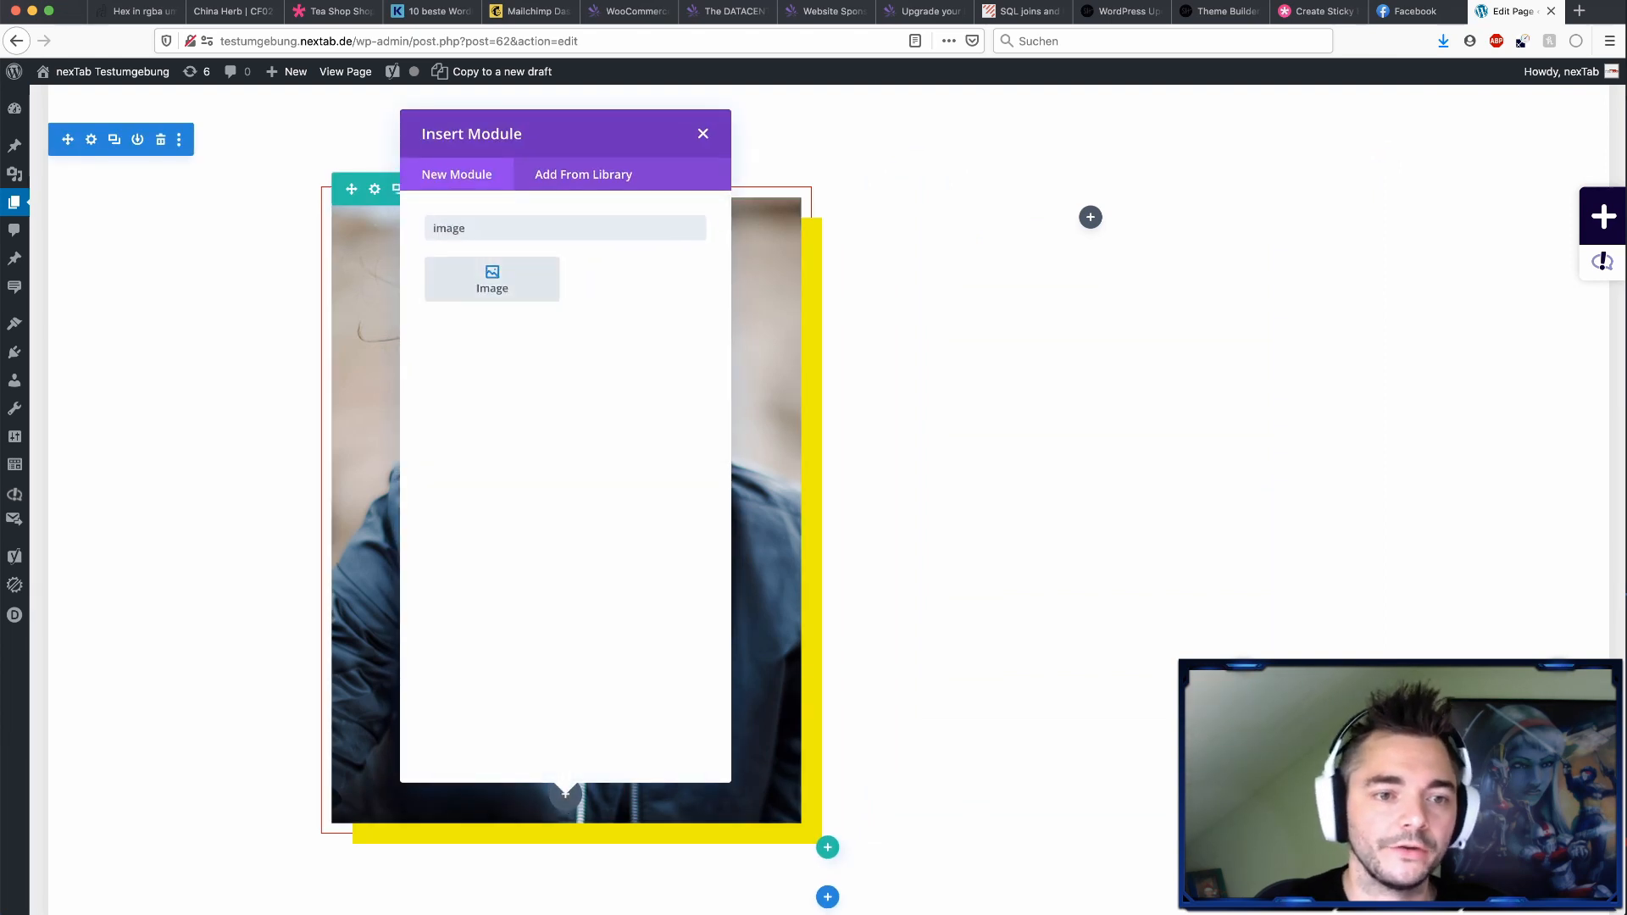
pyautogui.click(492, 284)
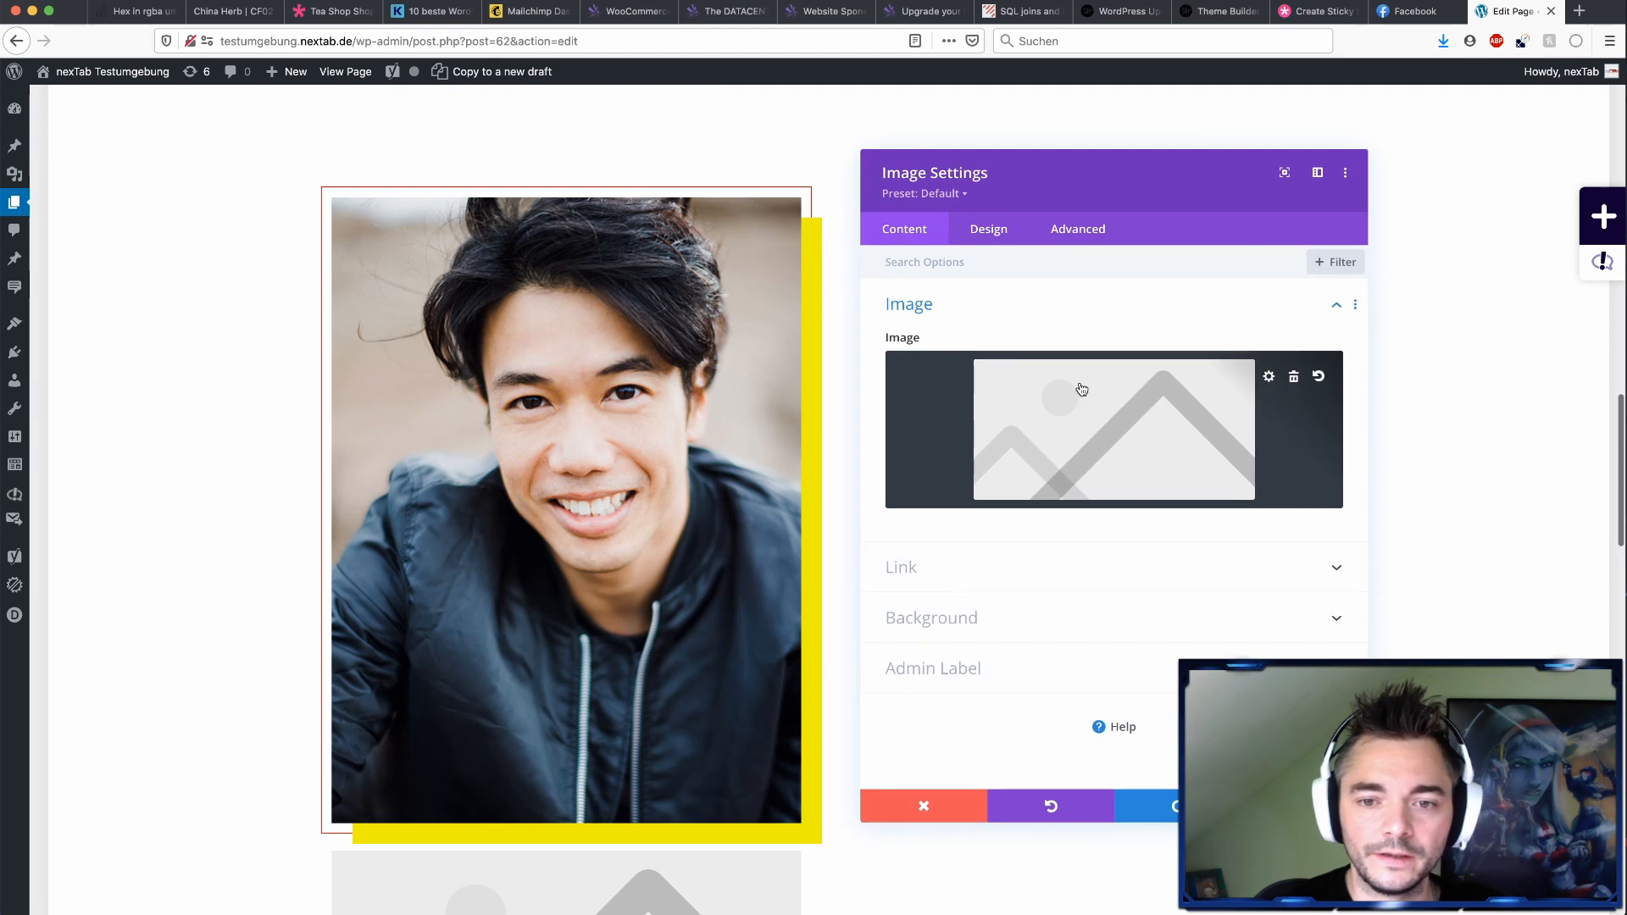
pyautogui.click(1082, 389)
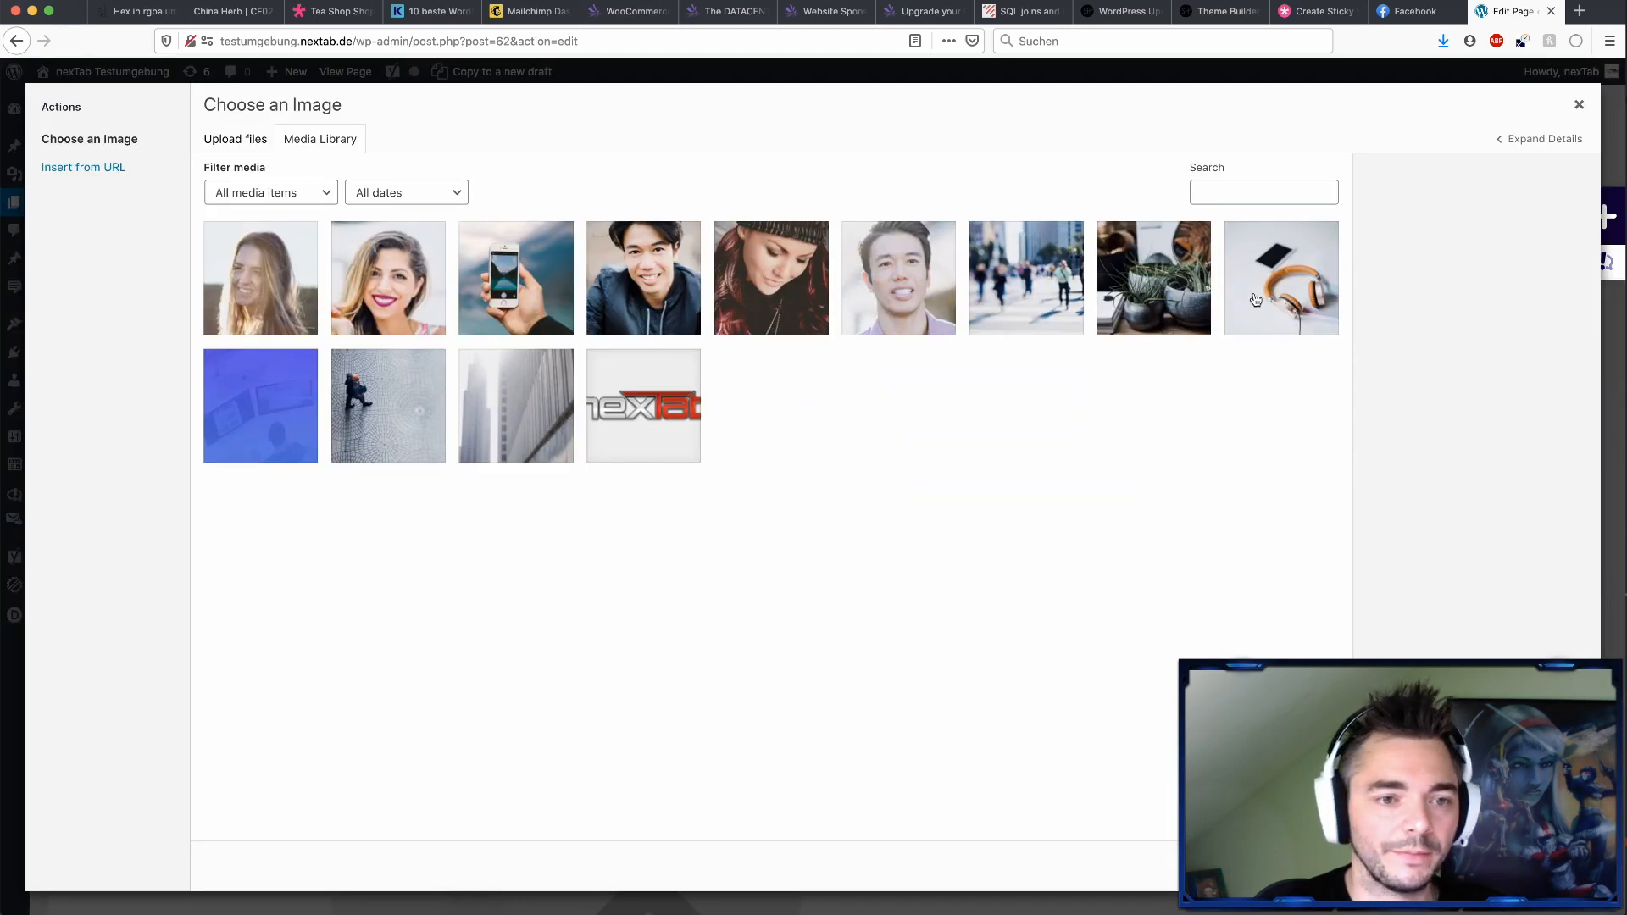
pyautogui.click(665, 450)
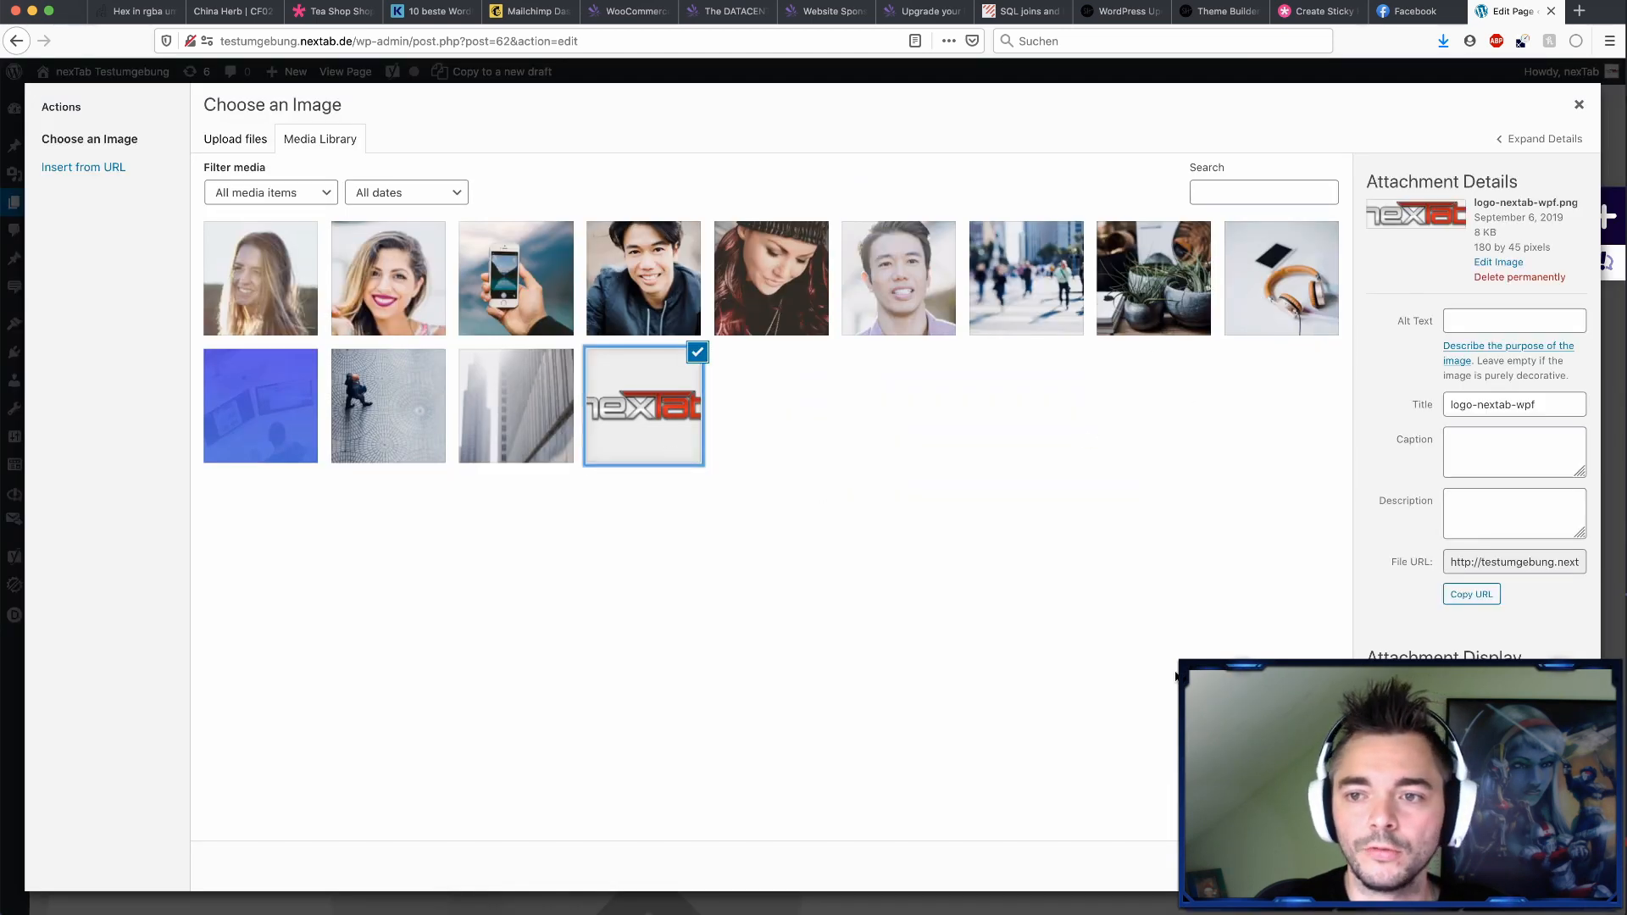
pyautogui.click(1535, 866)
pyautogui.scroll(-2, 572, 712)
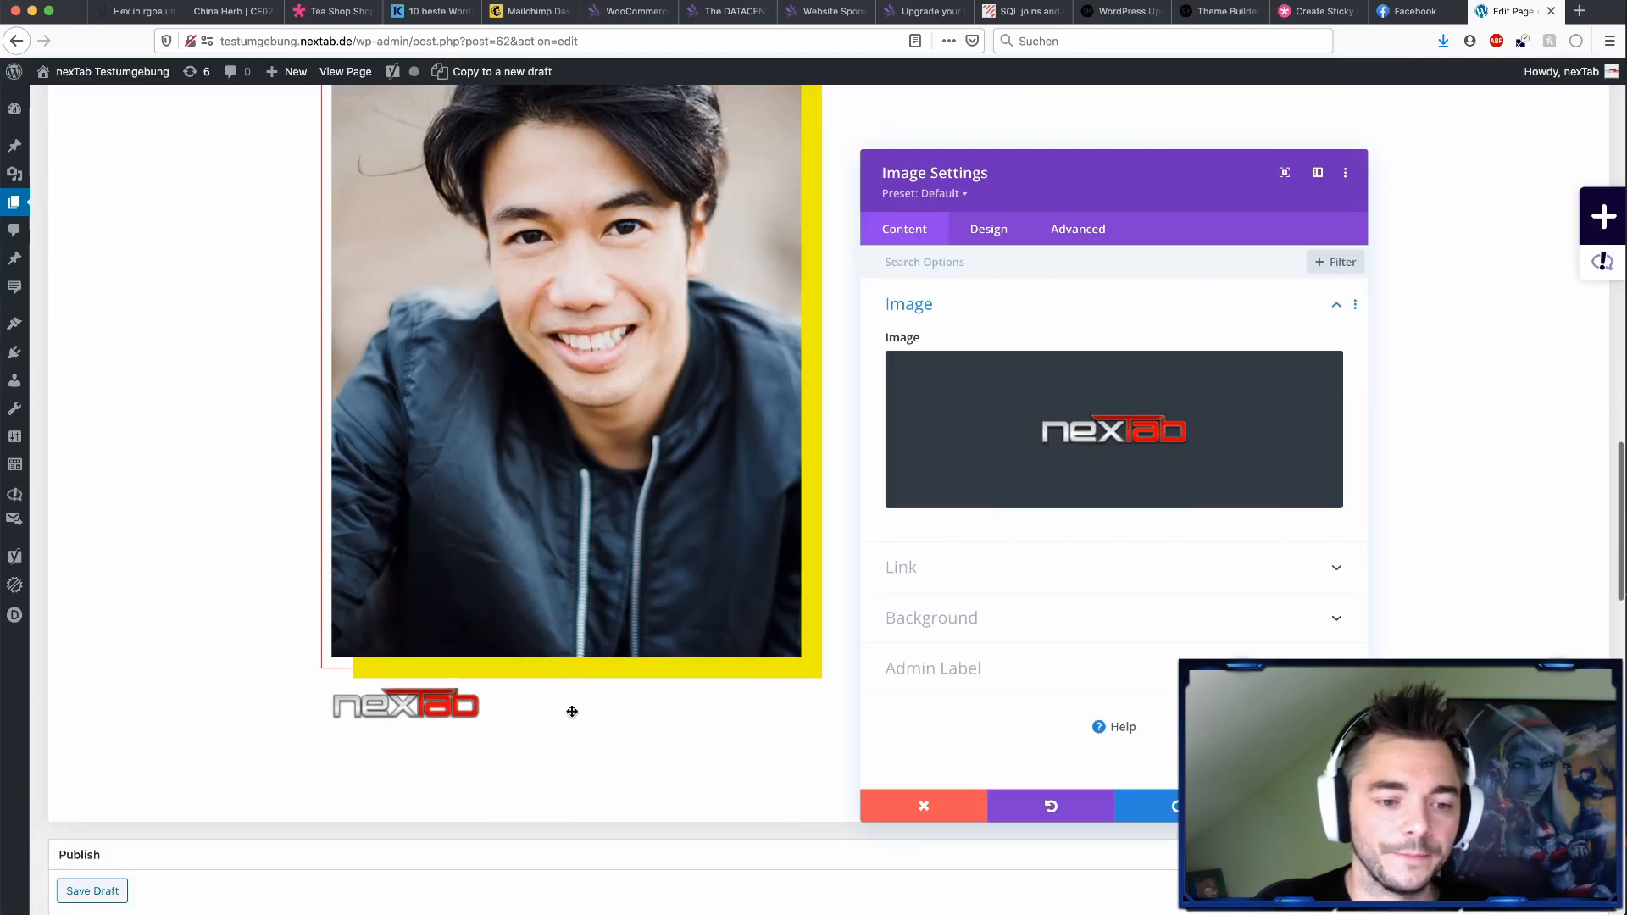
pyautogui.click(1305, 806)
# - Move the logo module above the photo, set its Z Index to 10 and save it
pyautogui.moveTo(513, 689)
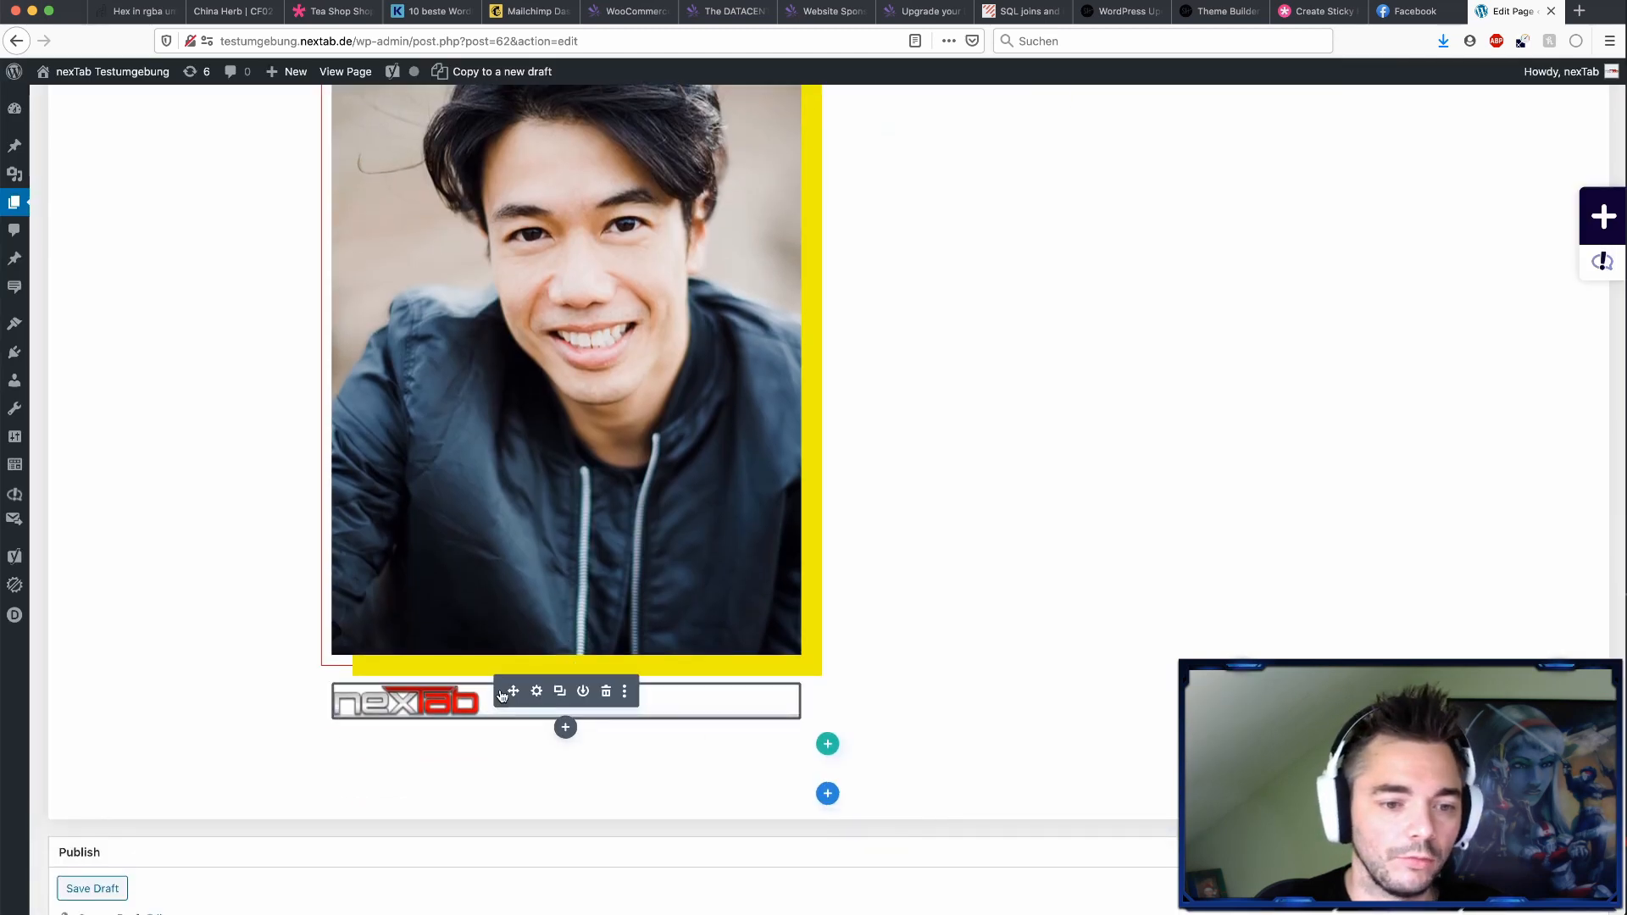
pyautogui.moveTo(511, 690); pyautogui.dragTo(514, 522)
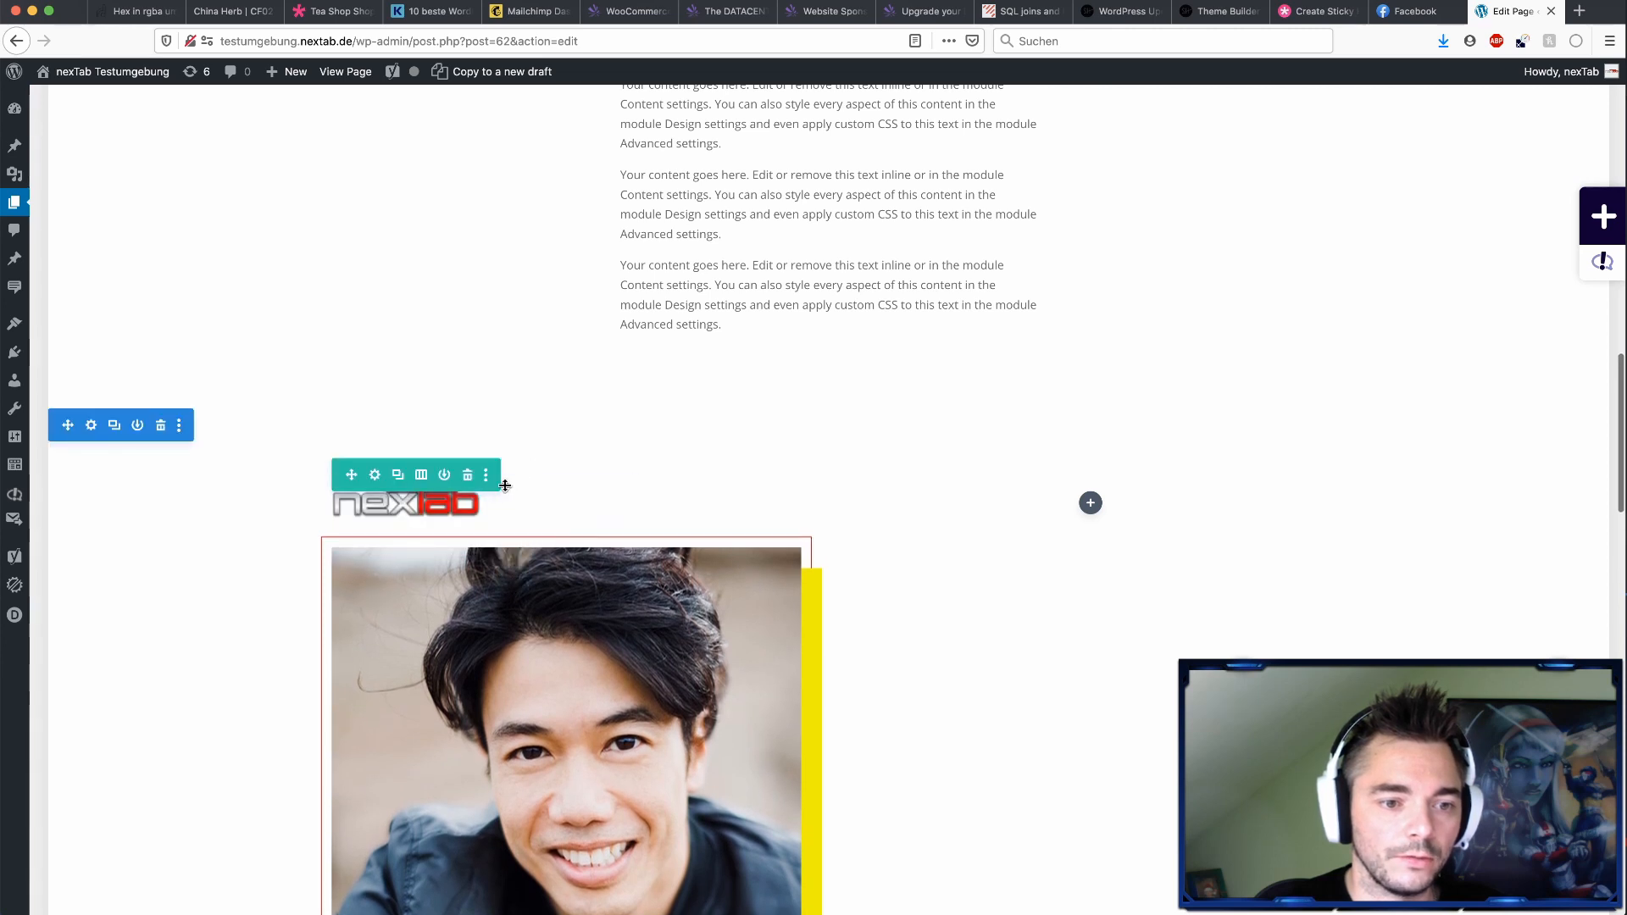
pyautogui.click(536, 492)
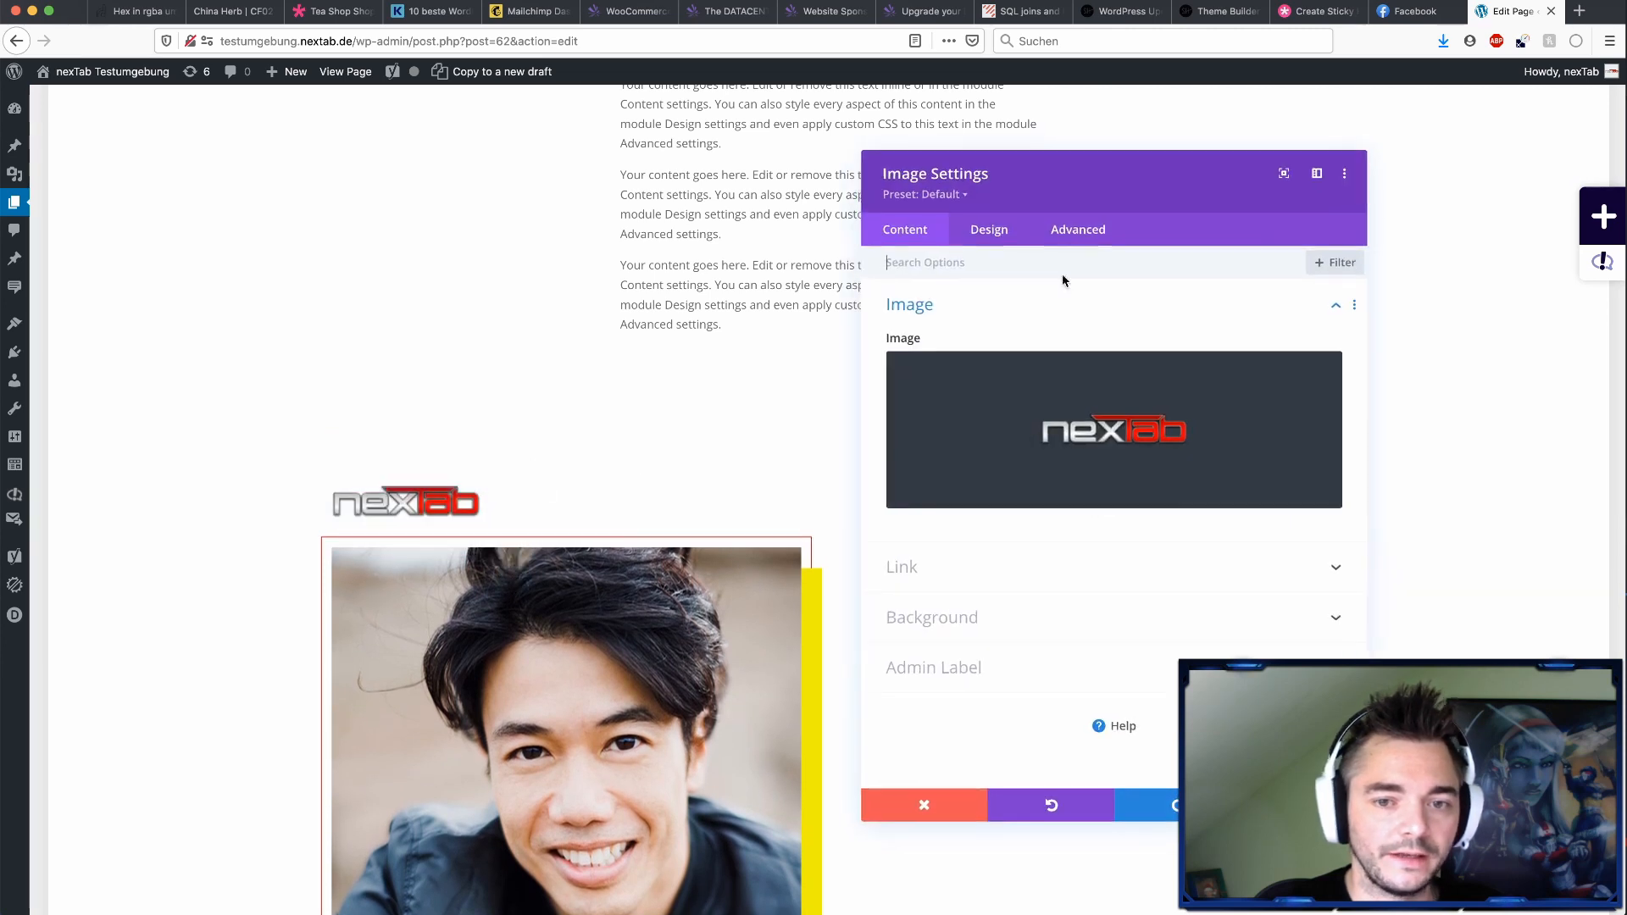
pyautogui.click(1045, 268)
pyautogui.write('z-in')
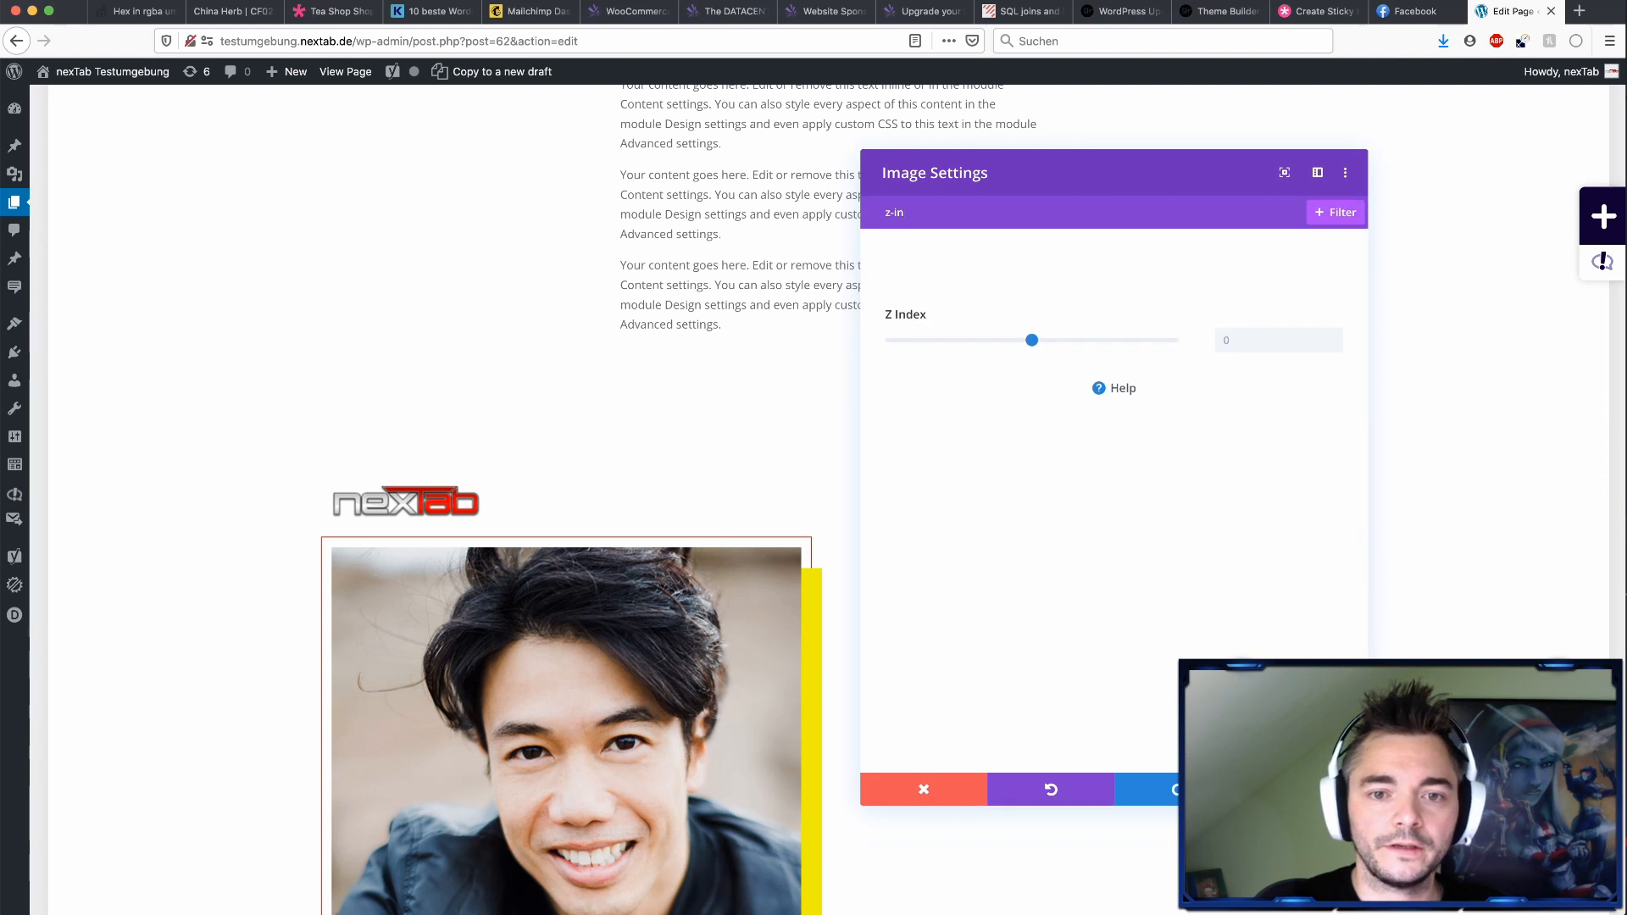
pyautogui.click(1225, 339)
pyautogui.write('10')
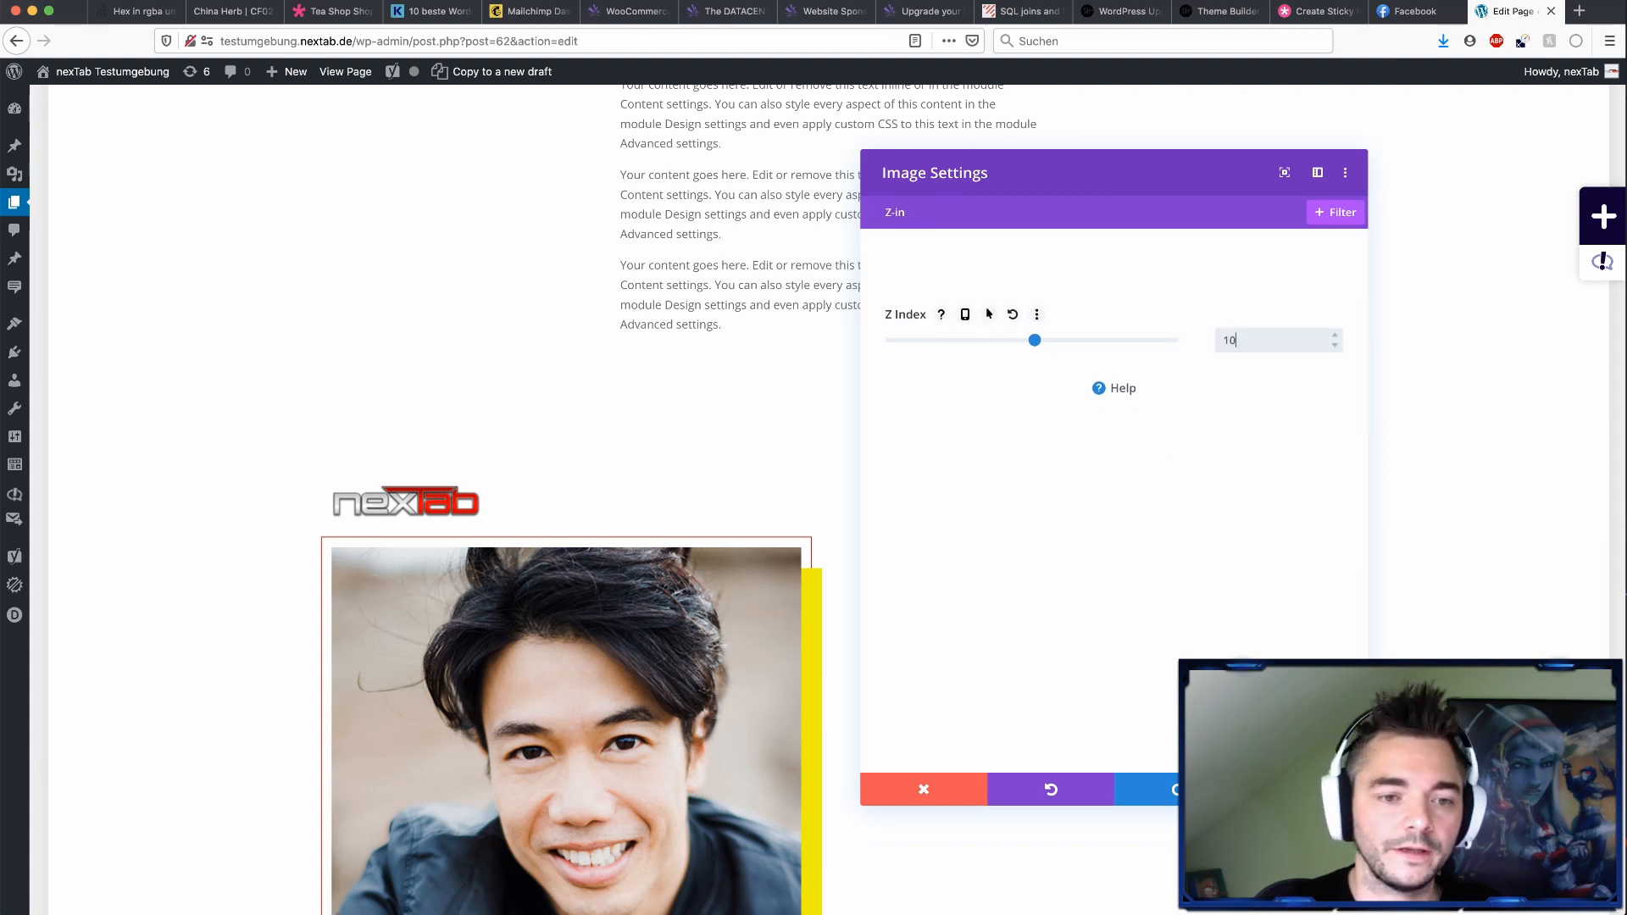
pyautogui.click(1304, 789)
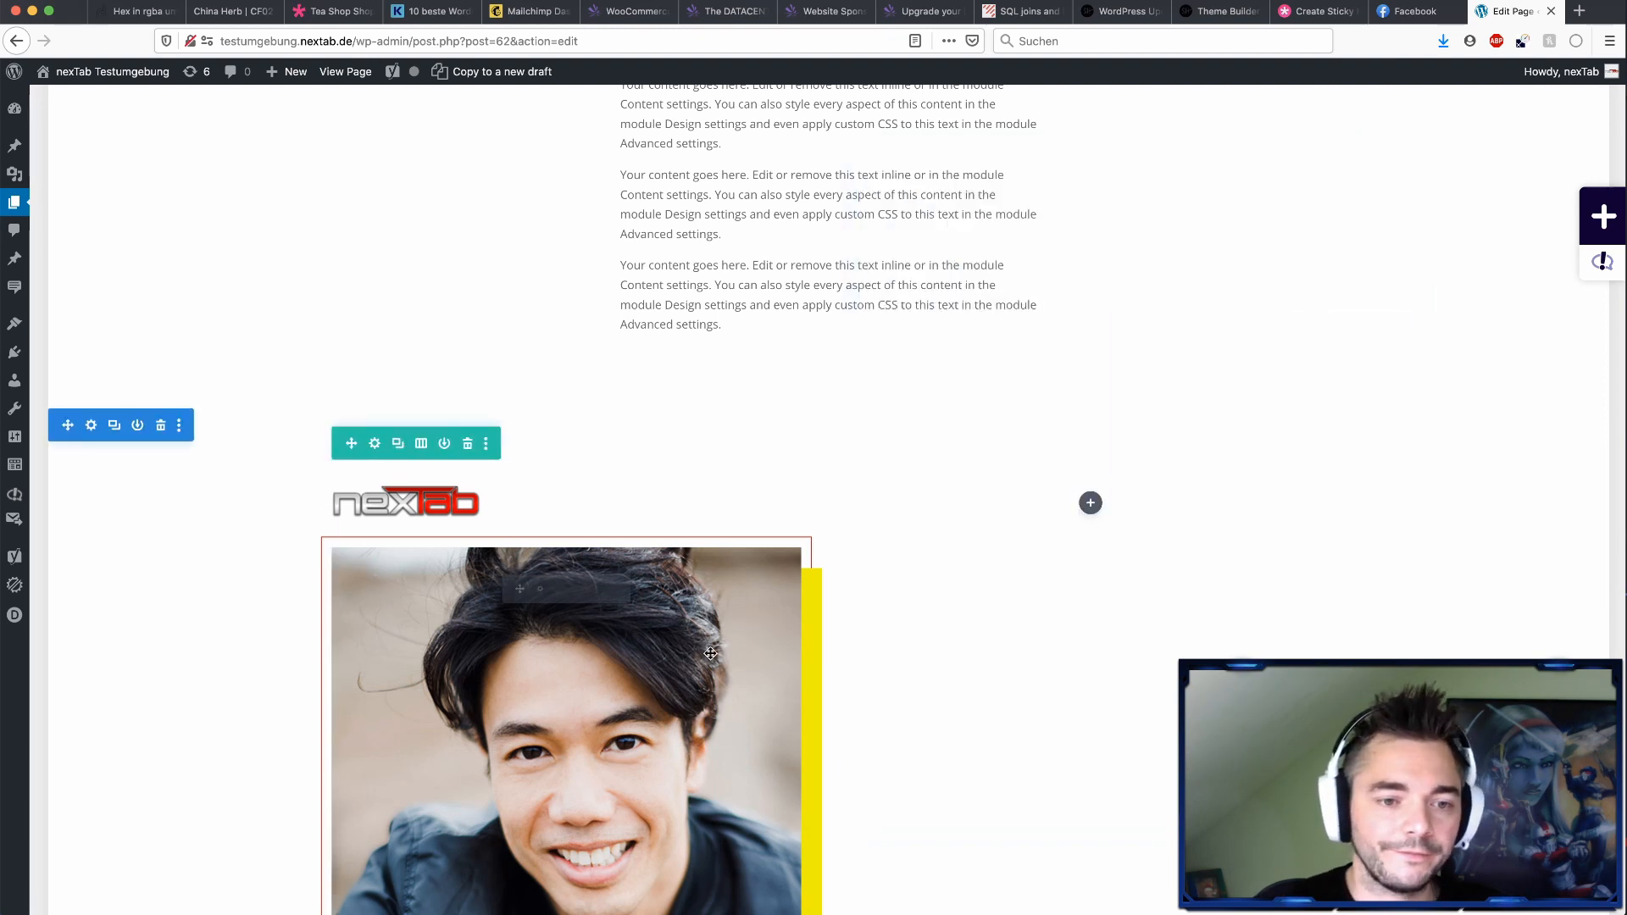
# - Set the photo's top margin to -40px so it moves up beneath the logo, and close its settings
pyautogui.click(536, 589)
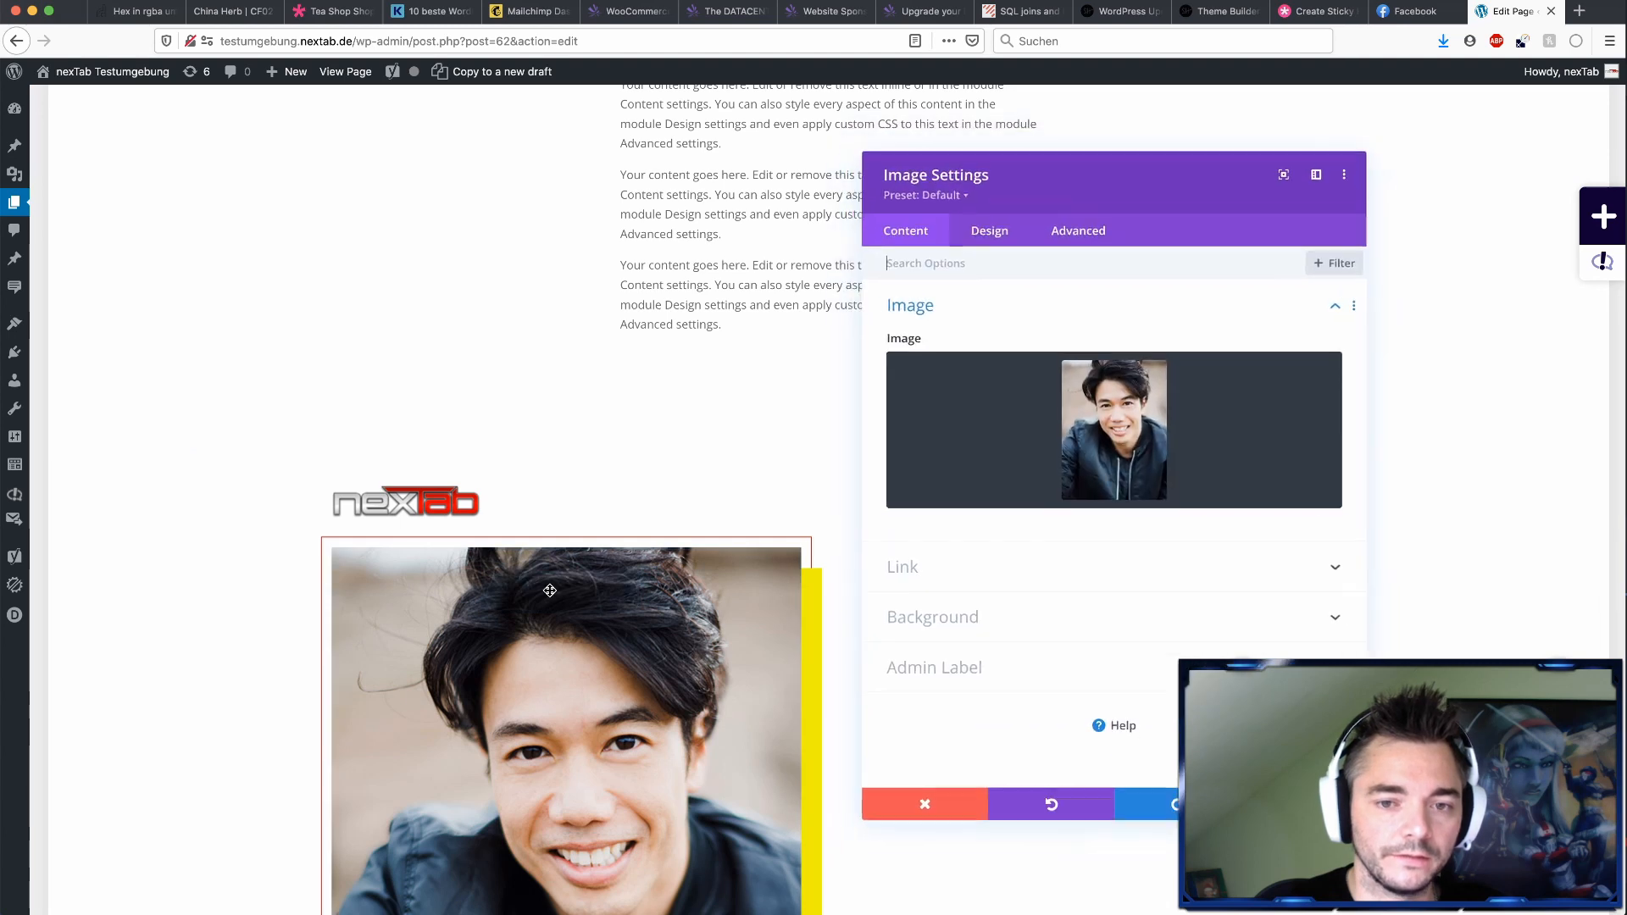
pyautogui.click(981, 241)
pyautogui.click(949, 373)
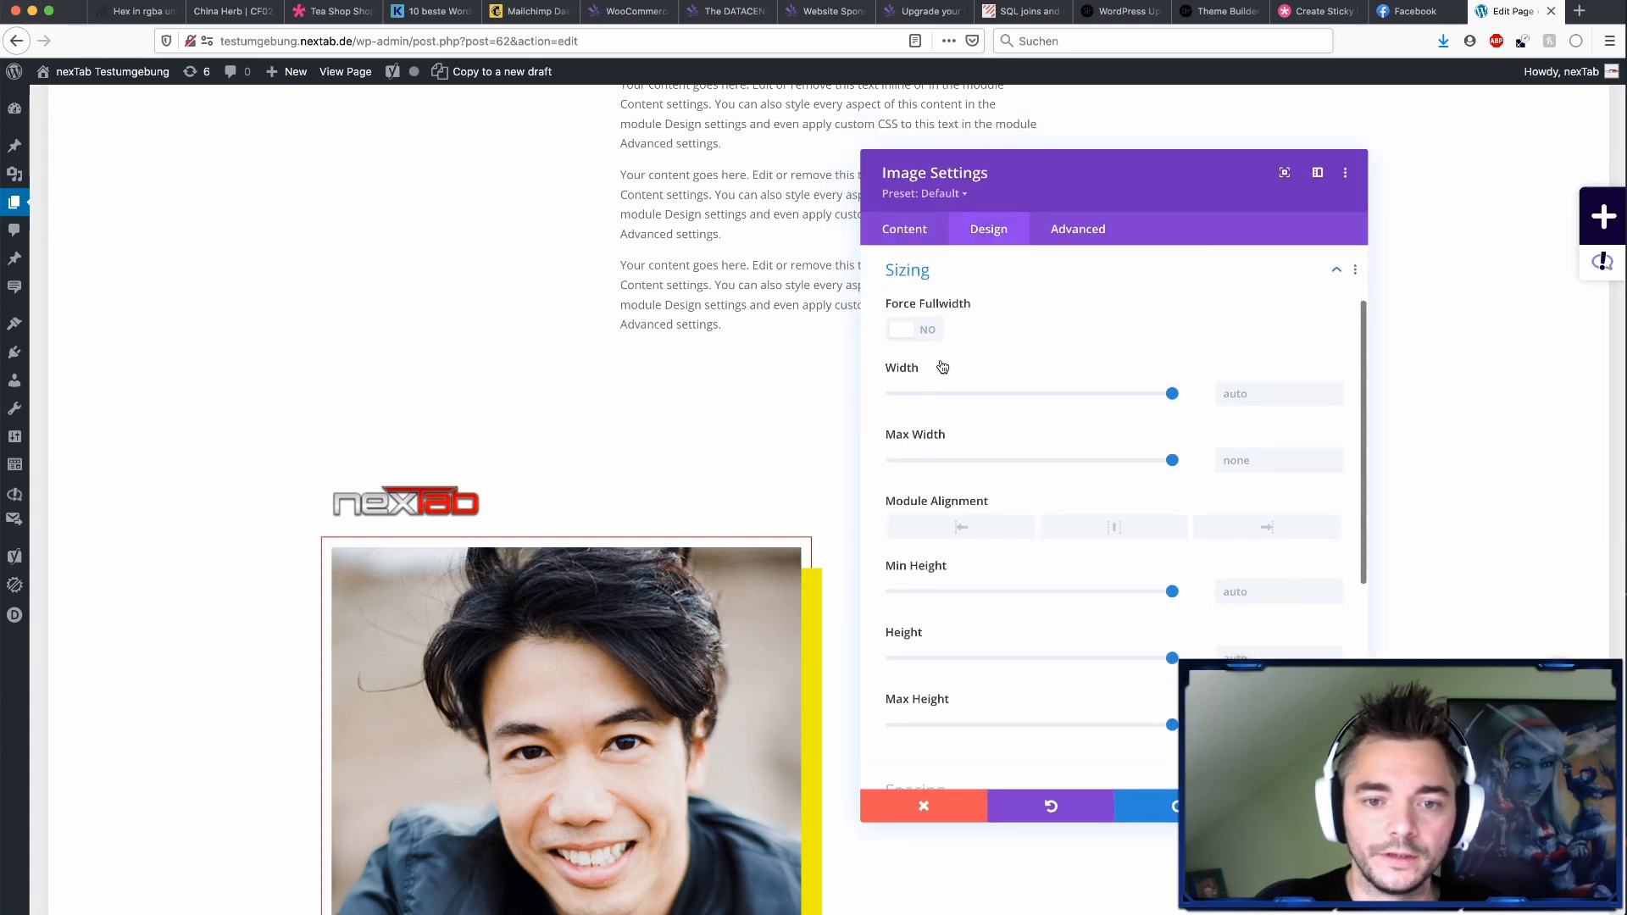
pyautogui.click(951, 264)
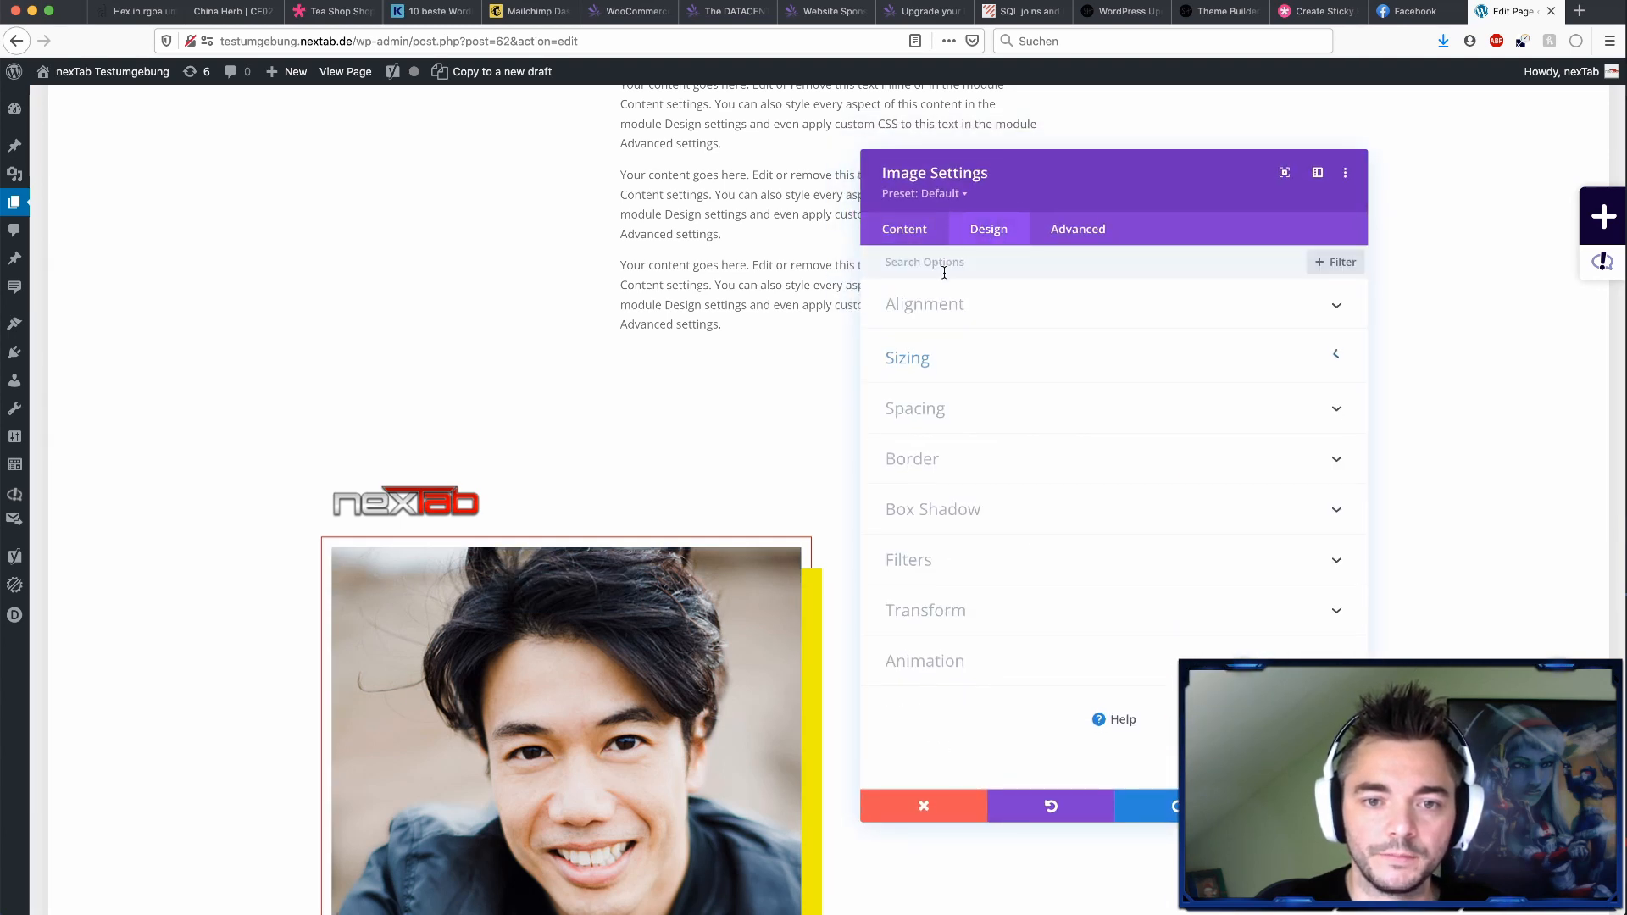
pyautogui.click(964, 406)
pyautogui.click(930, 395)
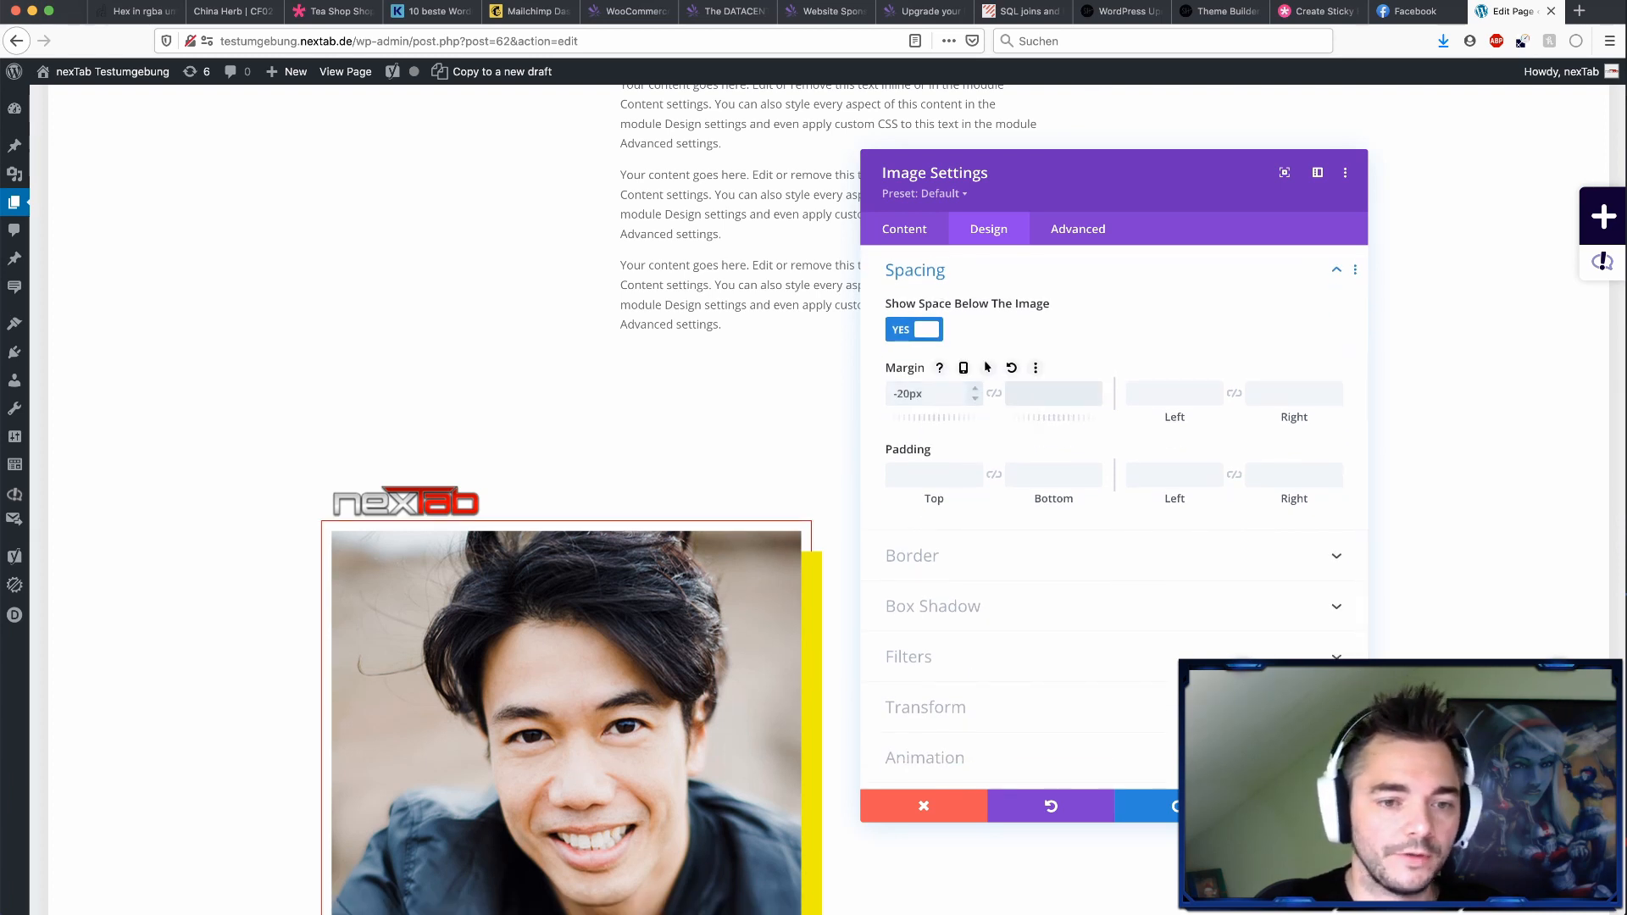
pyautogui.press('Down')
pyautogui.press('Down')
pyautogui.press('Down')
pyautogui.press('Down')
pyautogui.press('Down')
pyautogui.press('Down')
pyautogui.press('Down')
pyautogui.press('Down')
pyautogui.press('Down')
pyautogui.press('Down')
pyautogui.press('Down')
pyautogui.press('Down')
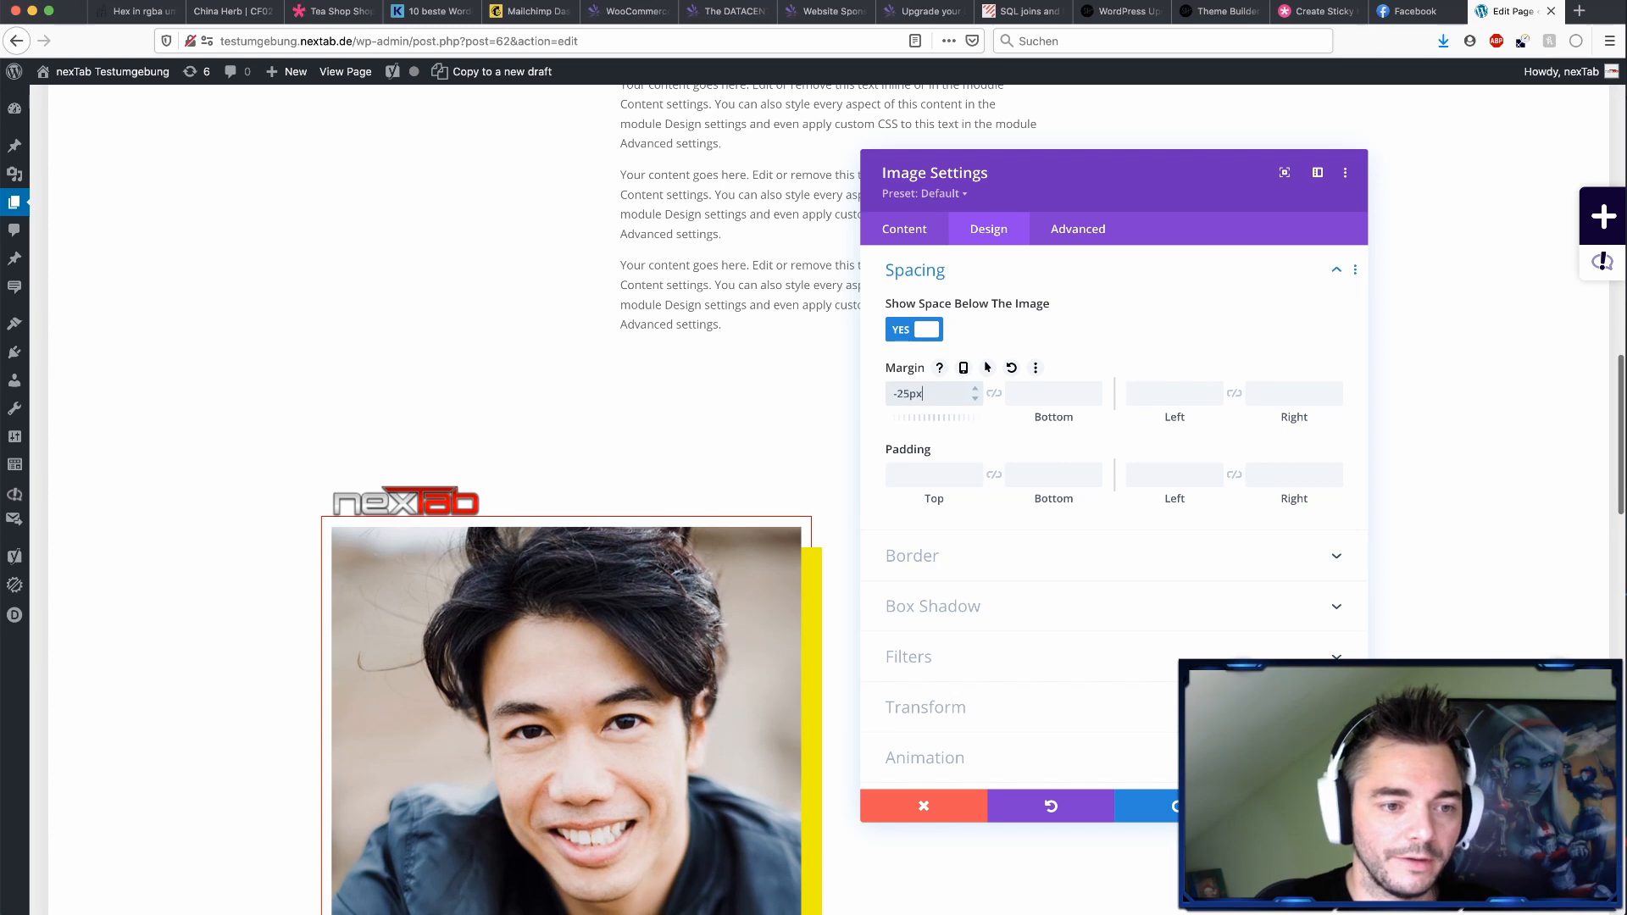
pyautogui.press('Down')
pyautogui.press('Down')
pyautogui.press('Down')
pyautogui.press('Down')
pyautogui.press('Down')
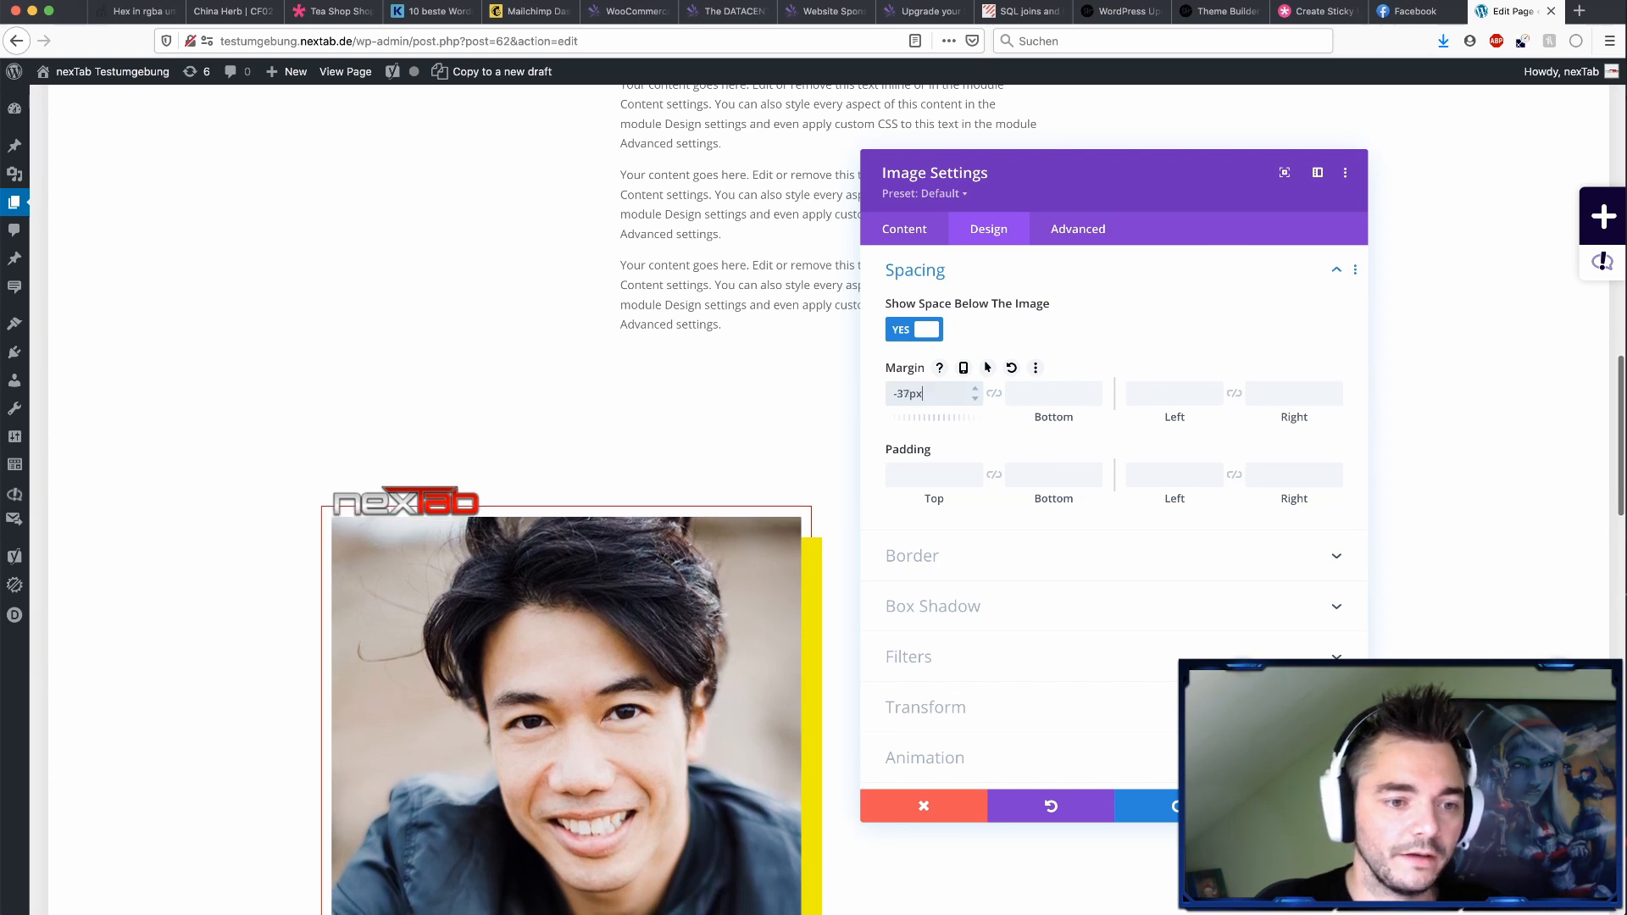
pyautogui.press('Down')
pyautogui.press('Down')
pyautogui.press('Down')
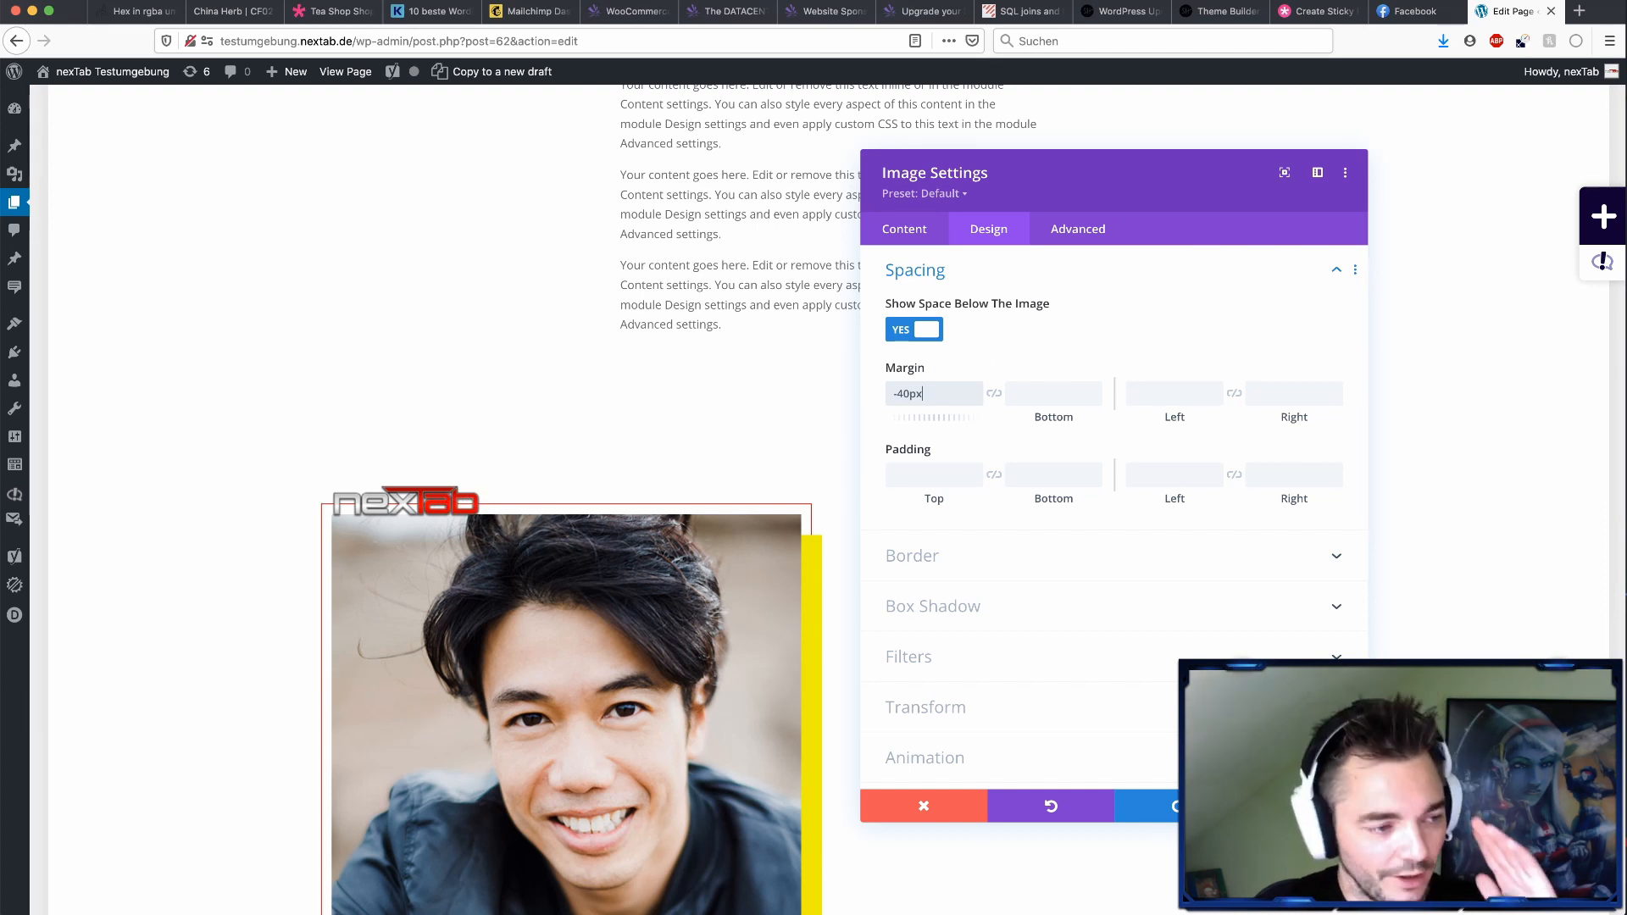
pyautogui.press('Escape')
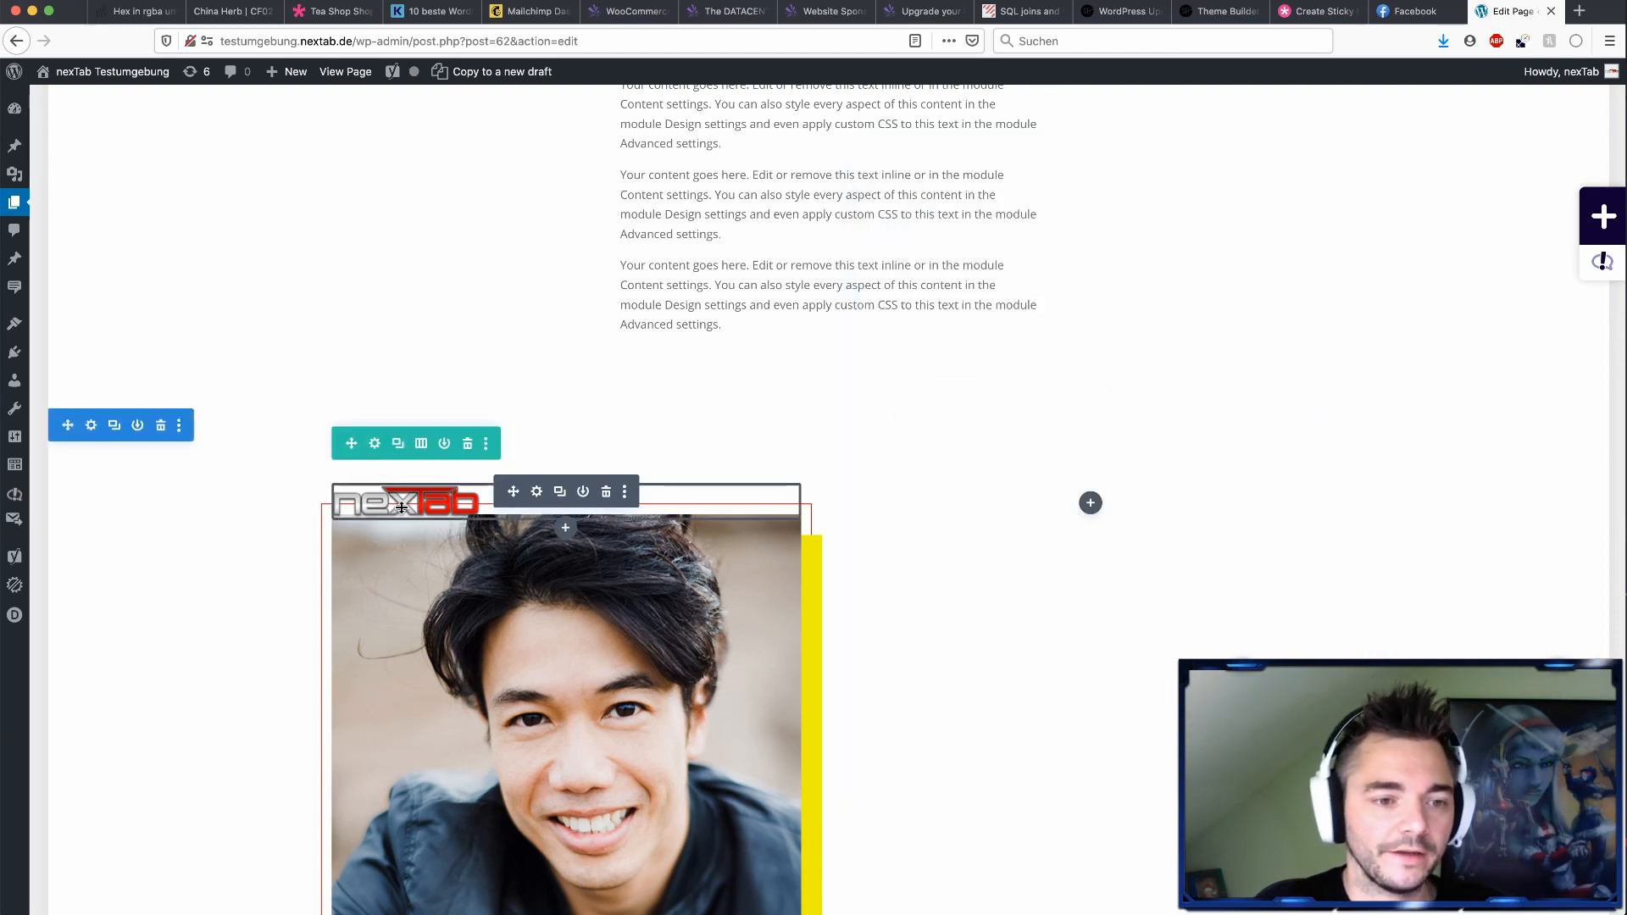
# - Compare the logo overlap with the Facebook reference, and filter the photo's settings to show only modified styles
pyautogui.click(1400, 10)
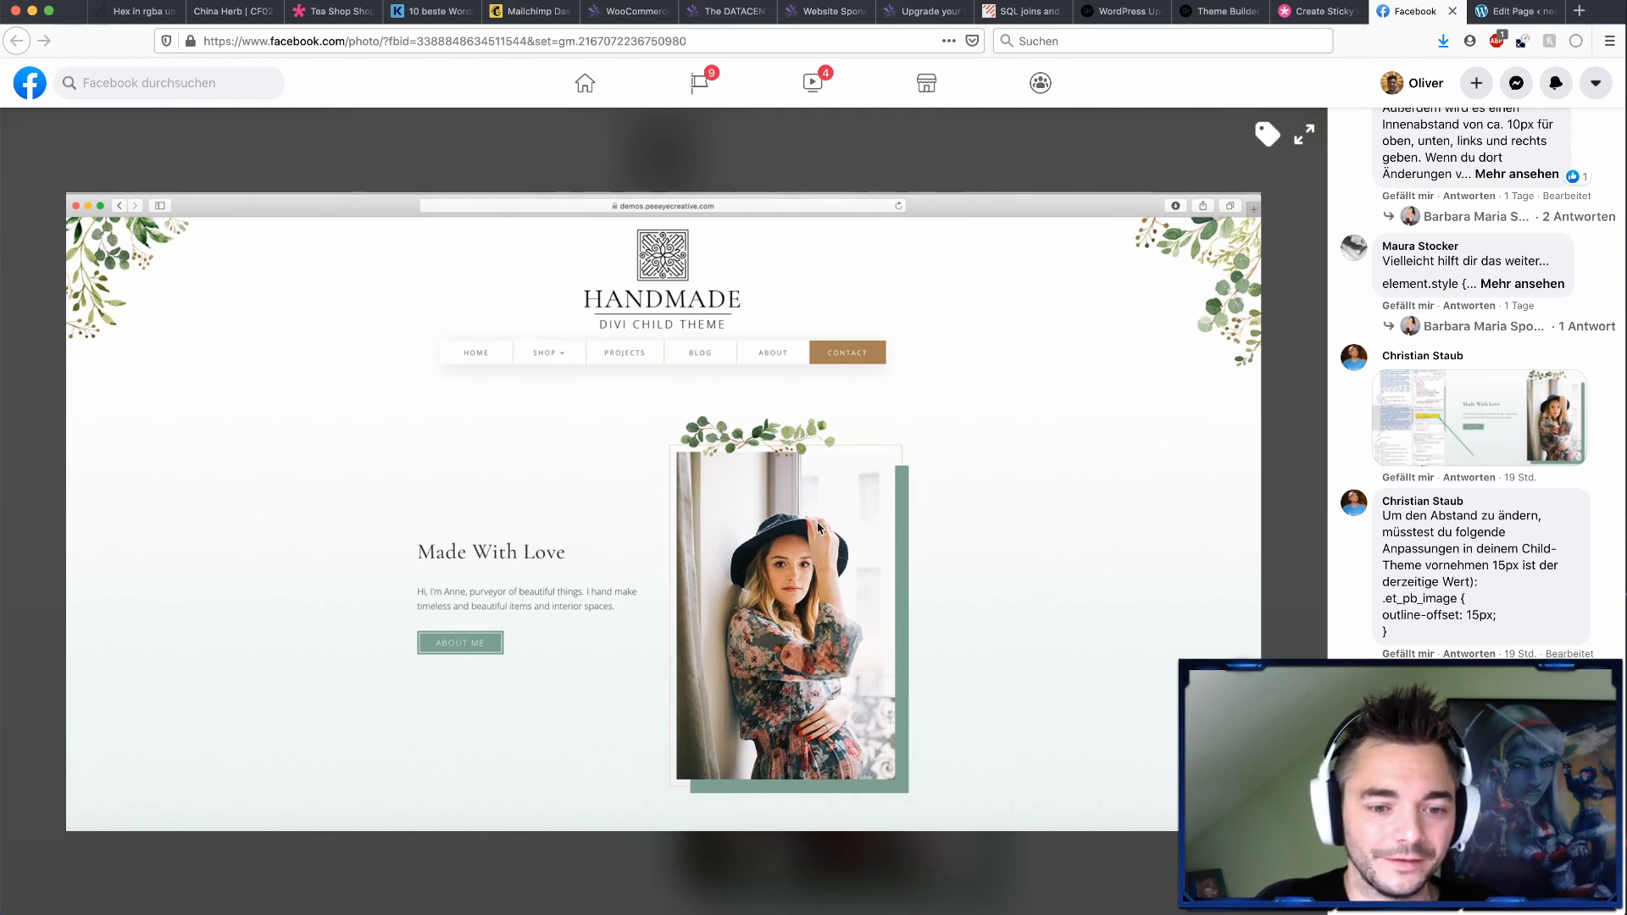
pyautogui.click(1505, 11)
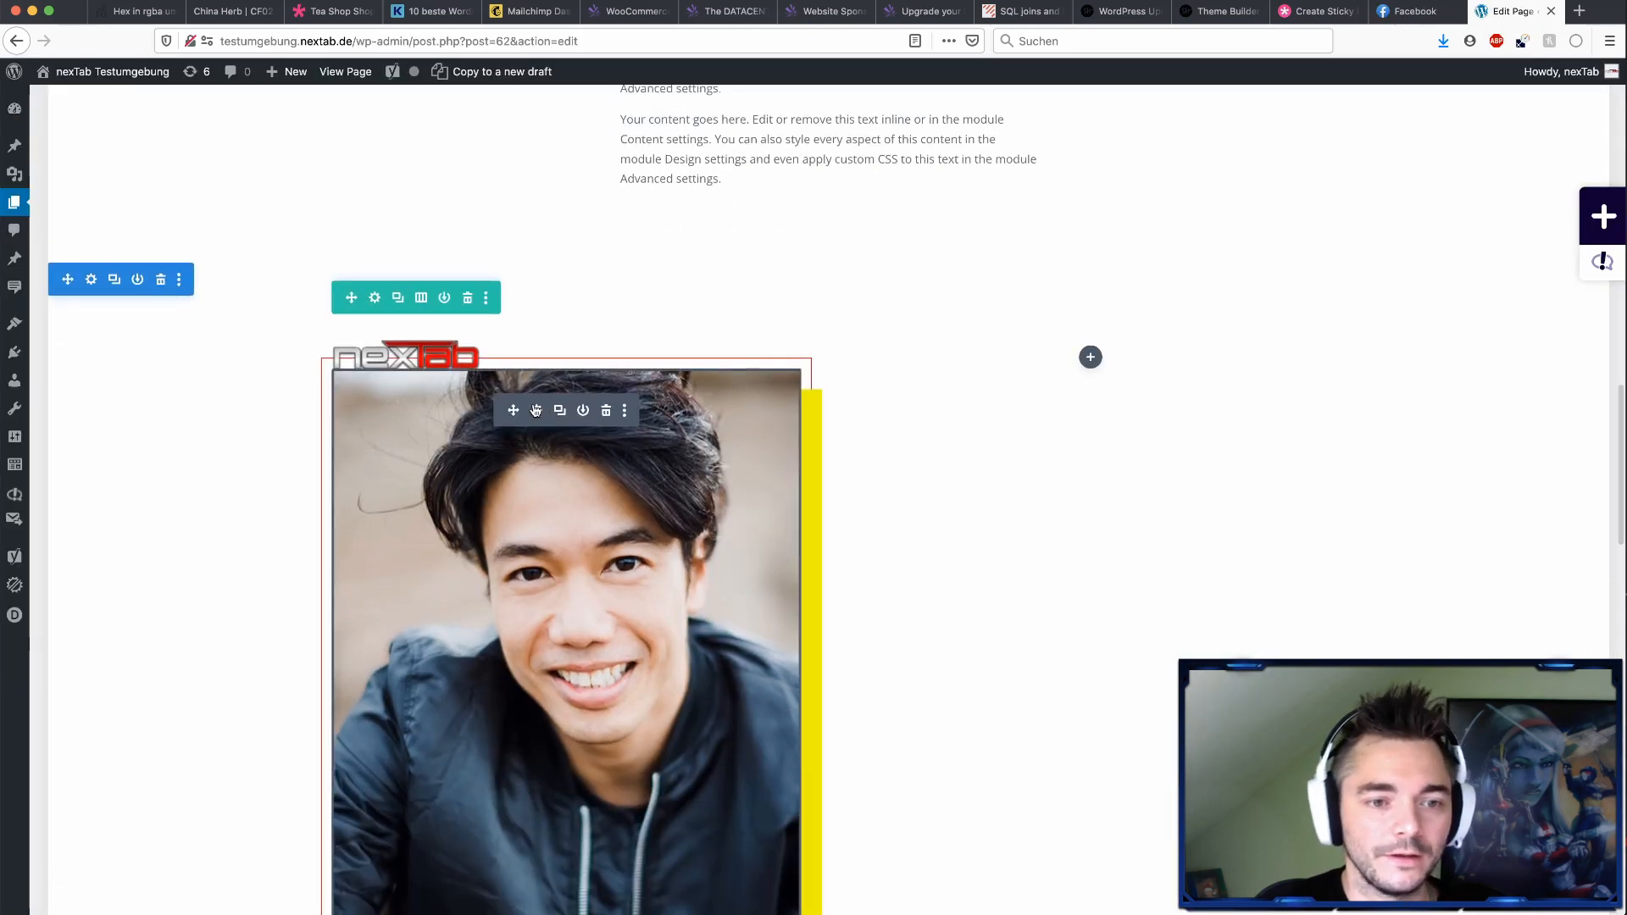
pyautogui.click(535, 410)
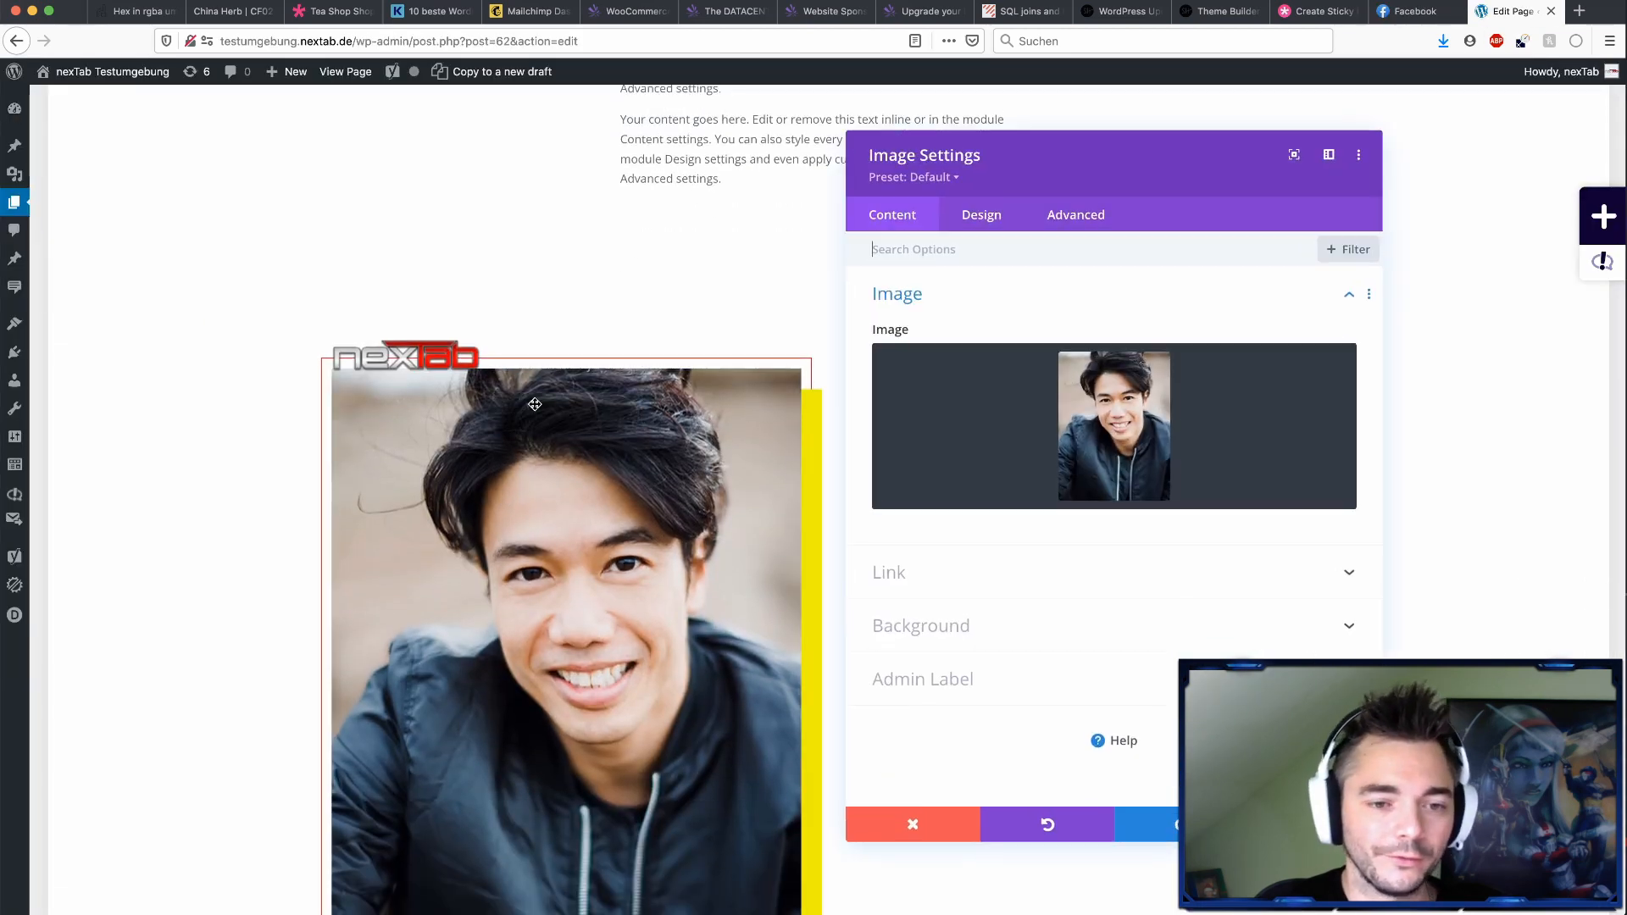
pyautogui.click(1335, 264)
pyautogui.click(1031, 322)
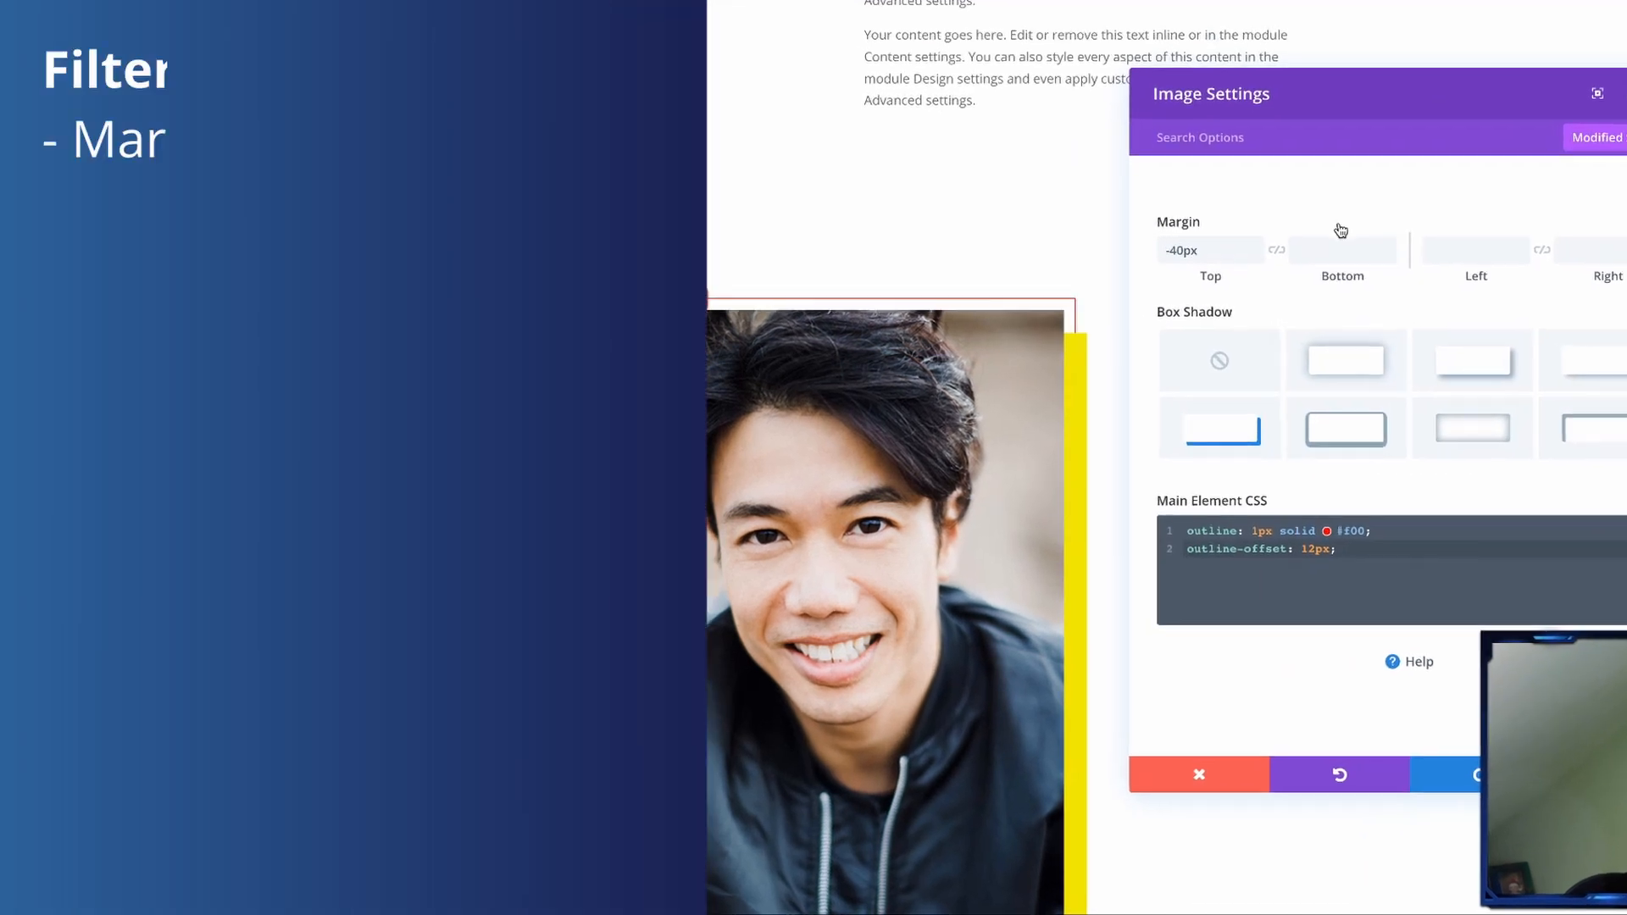
# - Review the top margin, box shadow and Main Element outline CSS among the photo's modified styles
pyautogui.moveTo(1229, 251); pyautogui.dragTo(1132, 251)
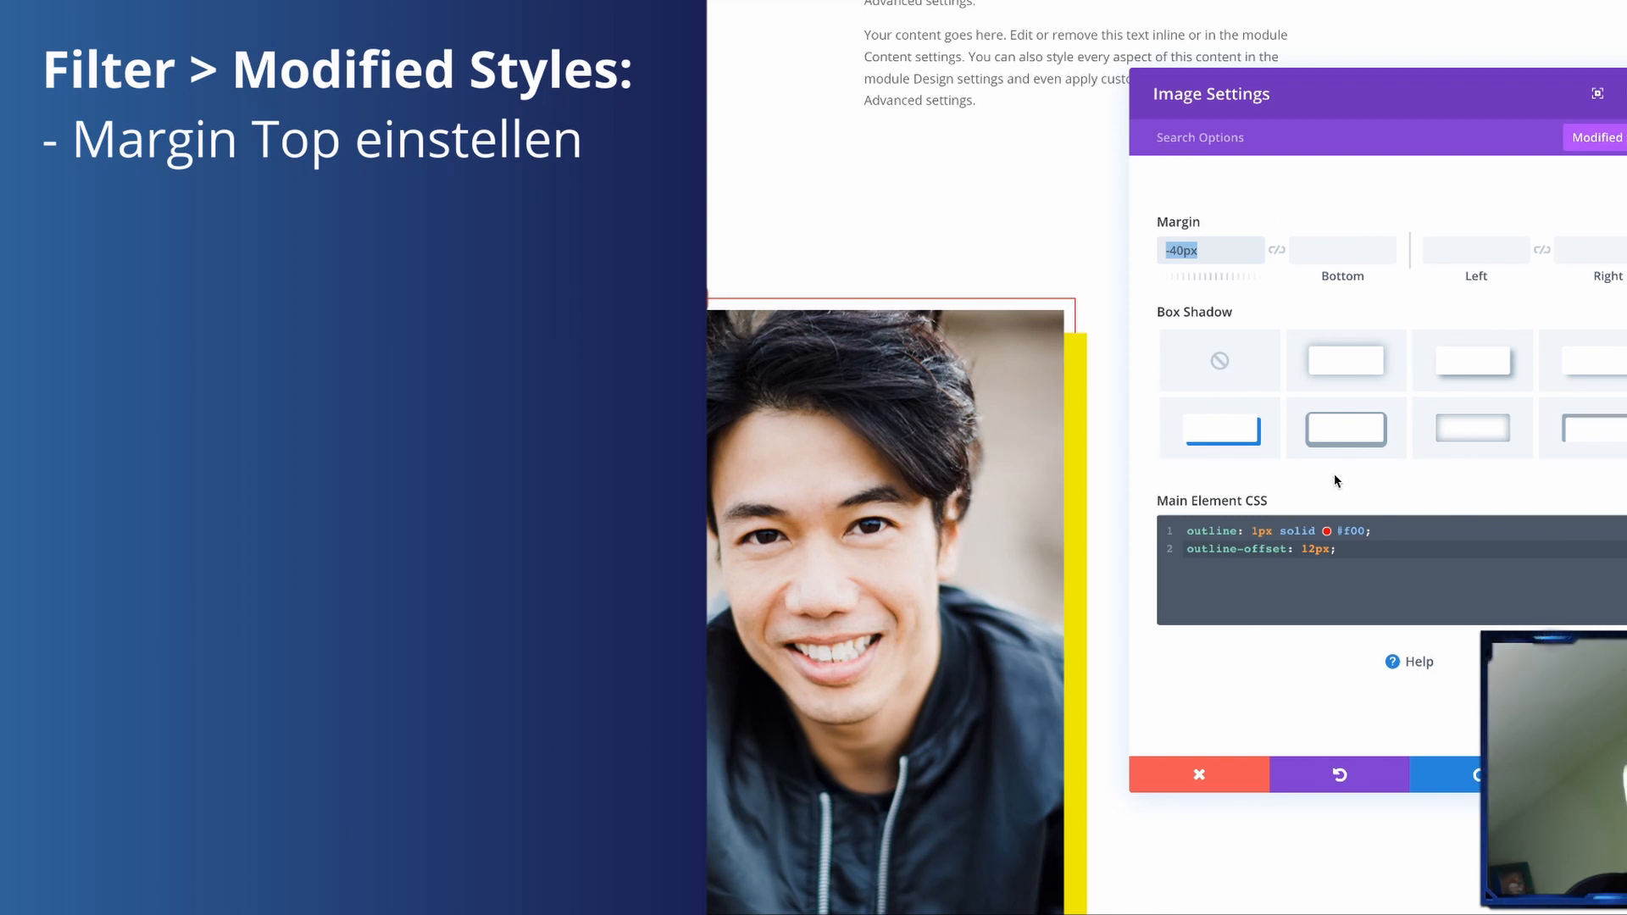
pyautogui.scroll(-1, 1336, 480)
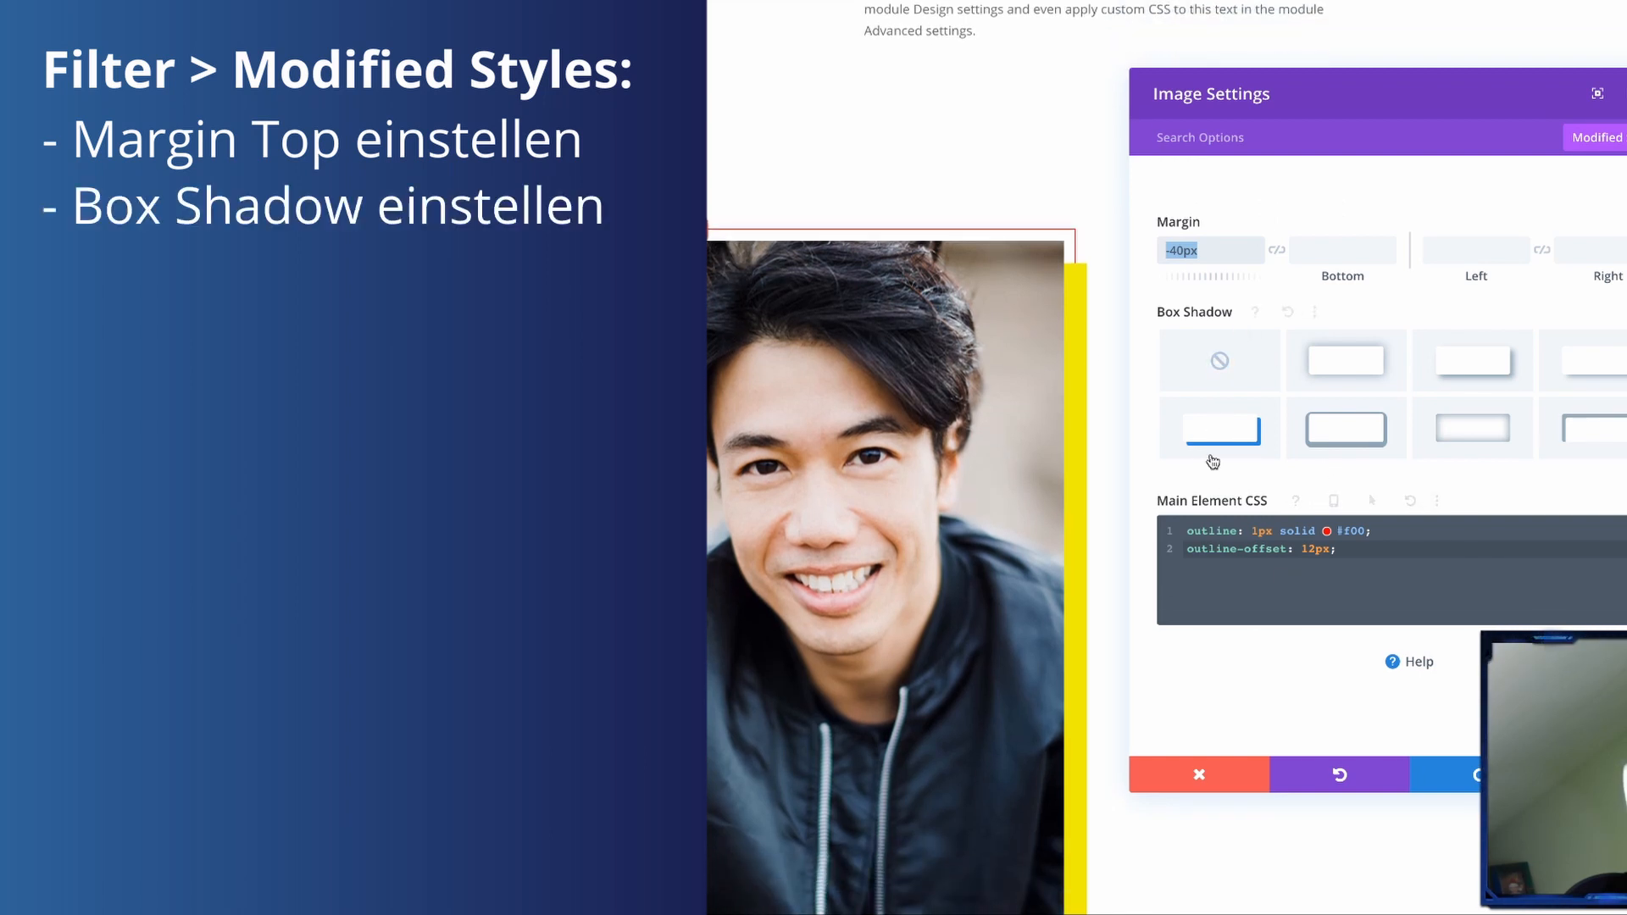
pyautogui.scroll(-4, 1076, 300)
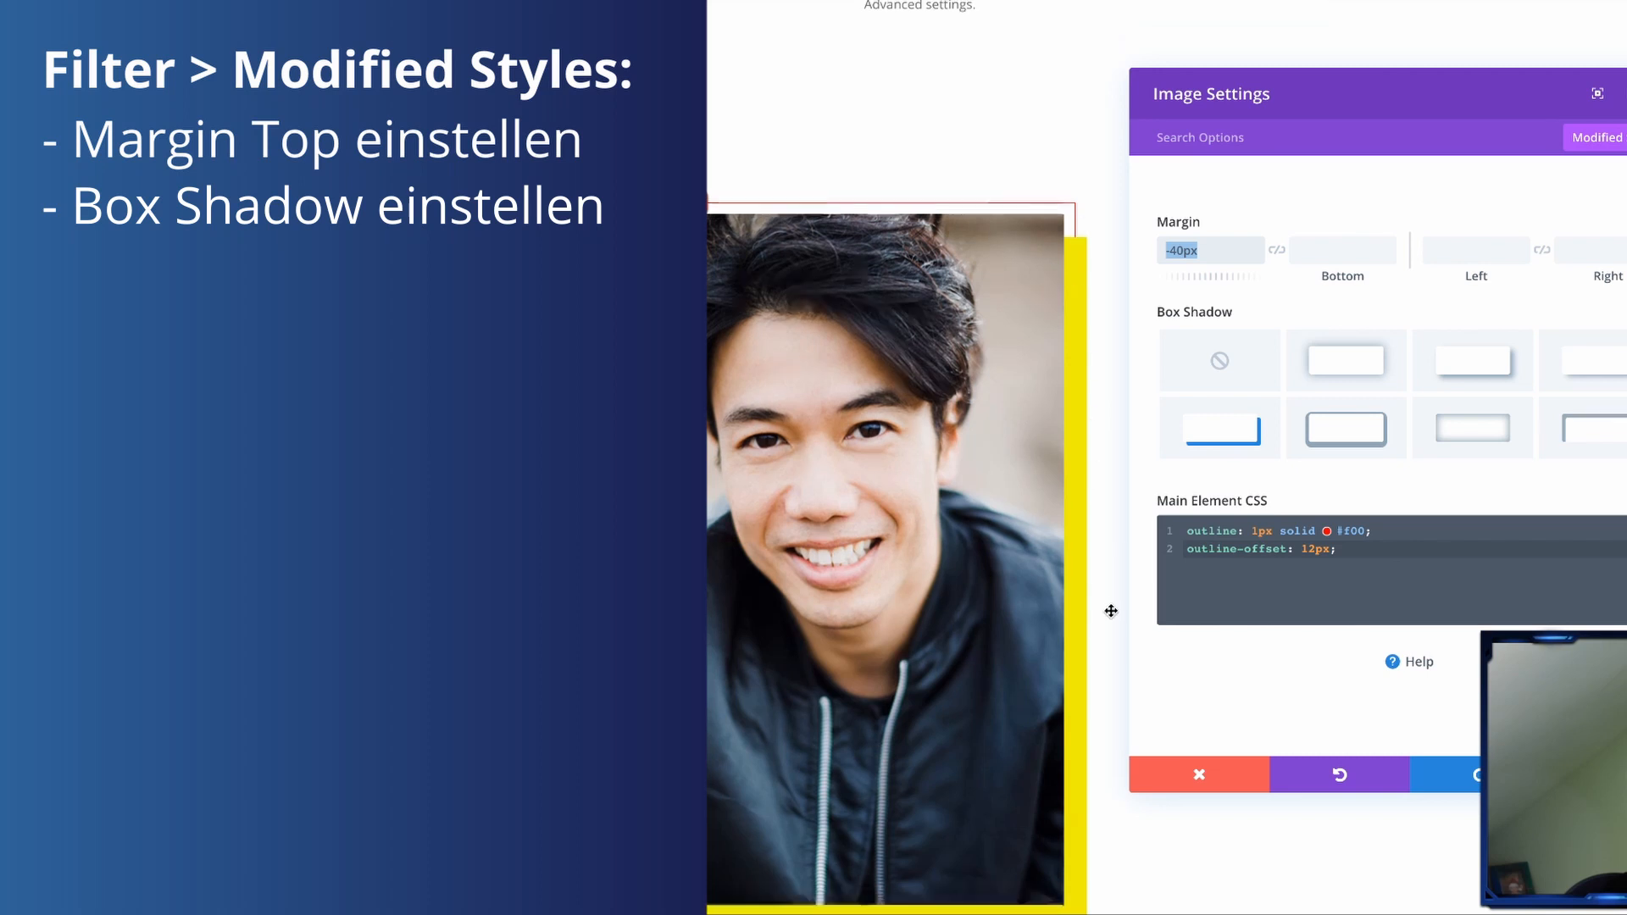
pyautogui.scroll(2, 1009, 549)
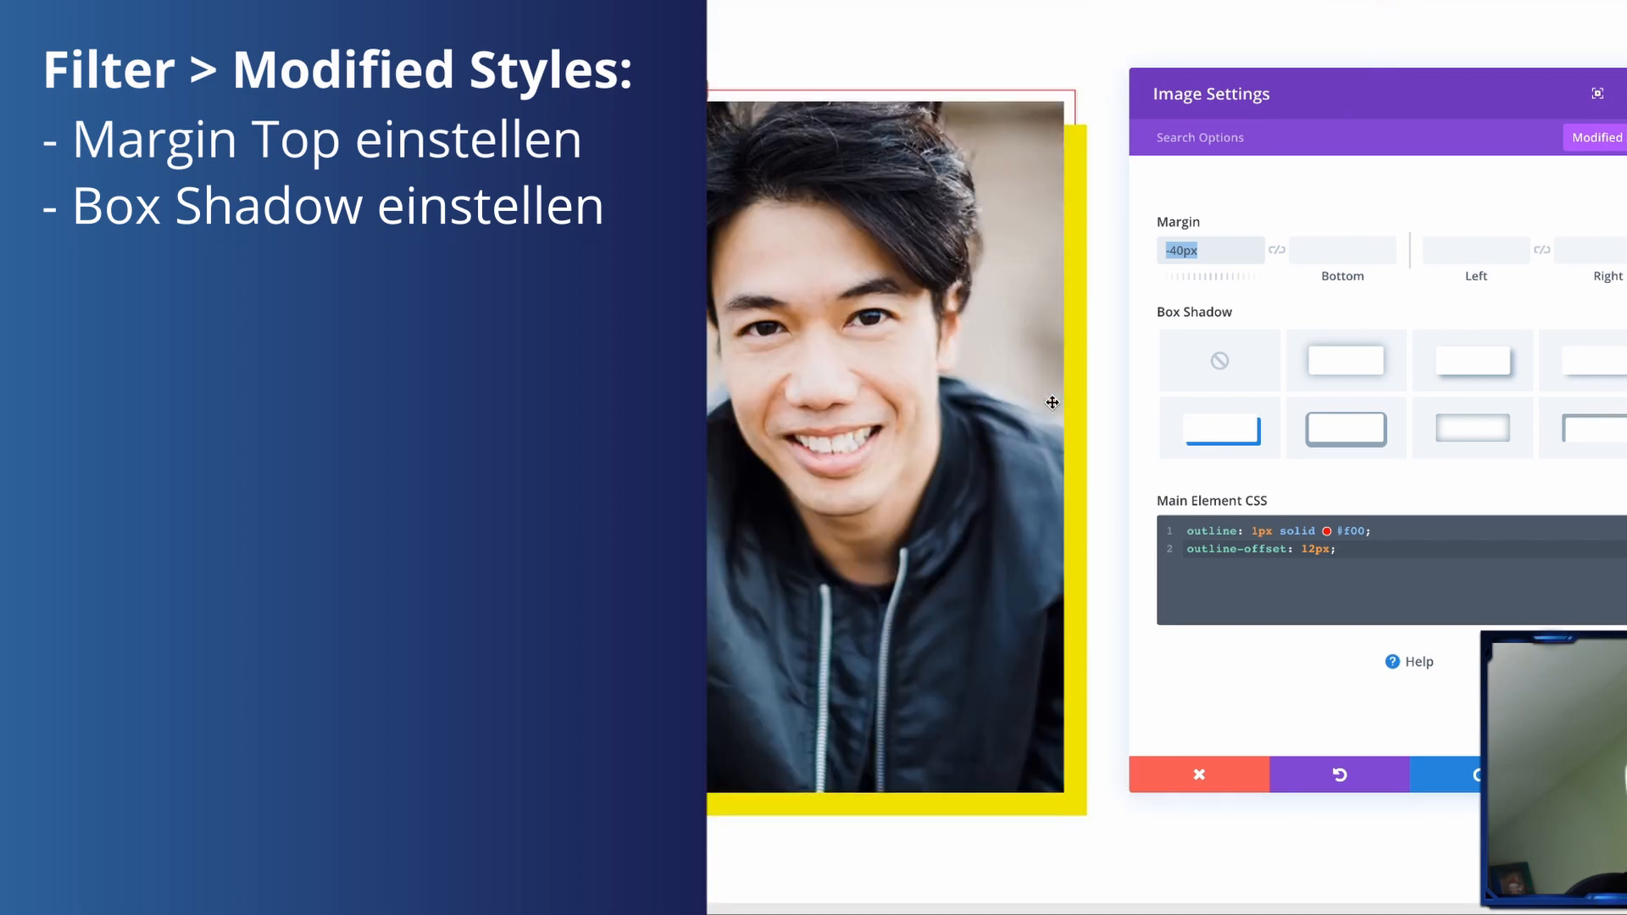
pyautogui.moveTo(1186, 529); pyautogui.dragTo(1438, 567)
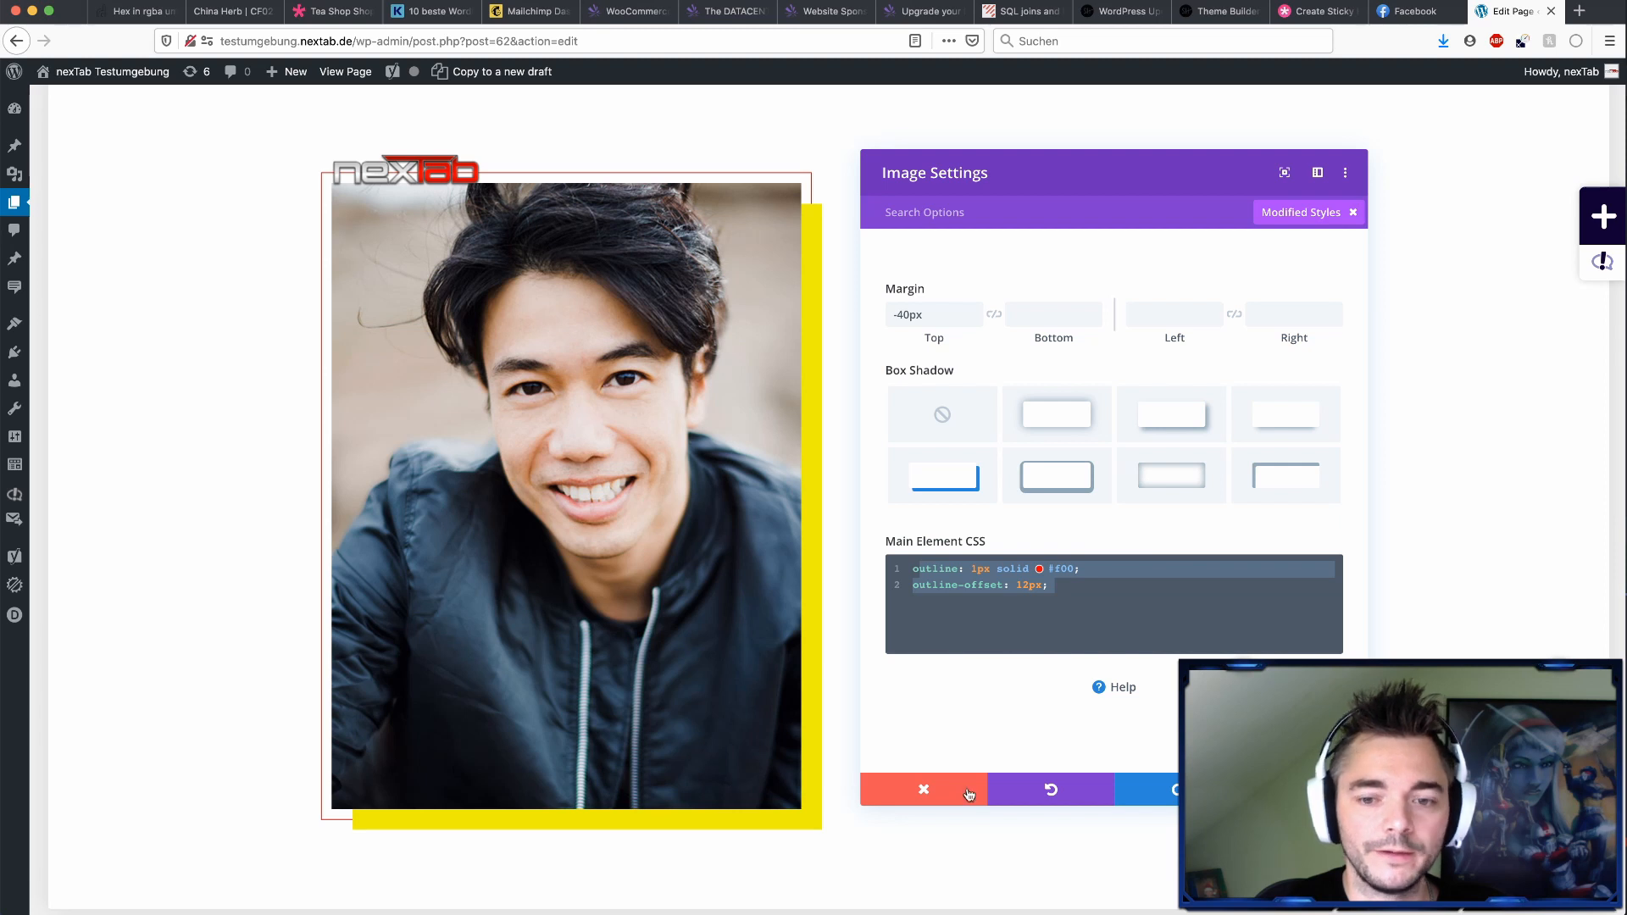
# - Set the outline color in the photo's Main Element CSS to #ff0 and select its hex digits
pyautogui.doubleClick(1062, 569)
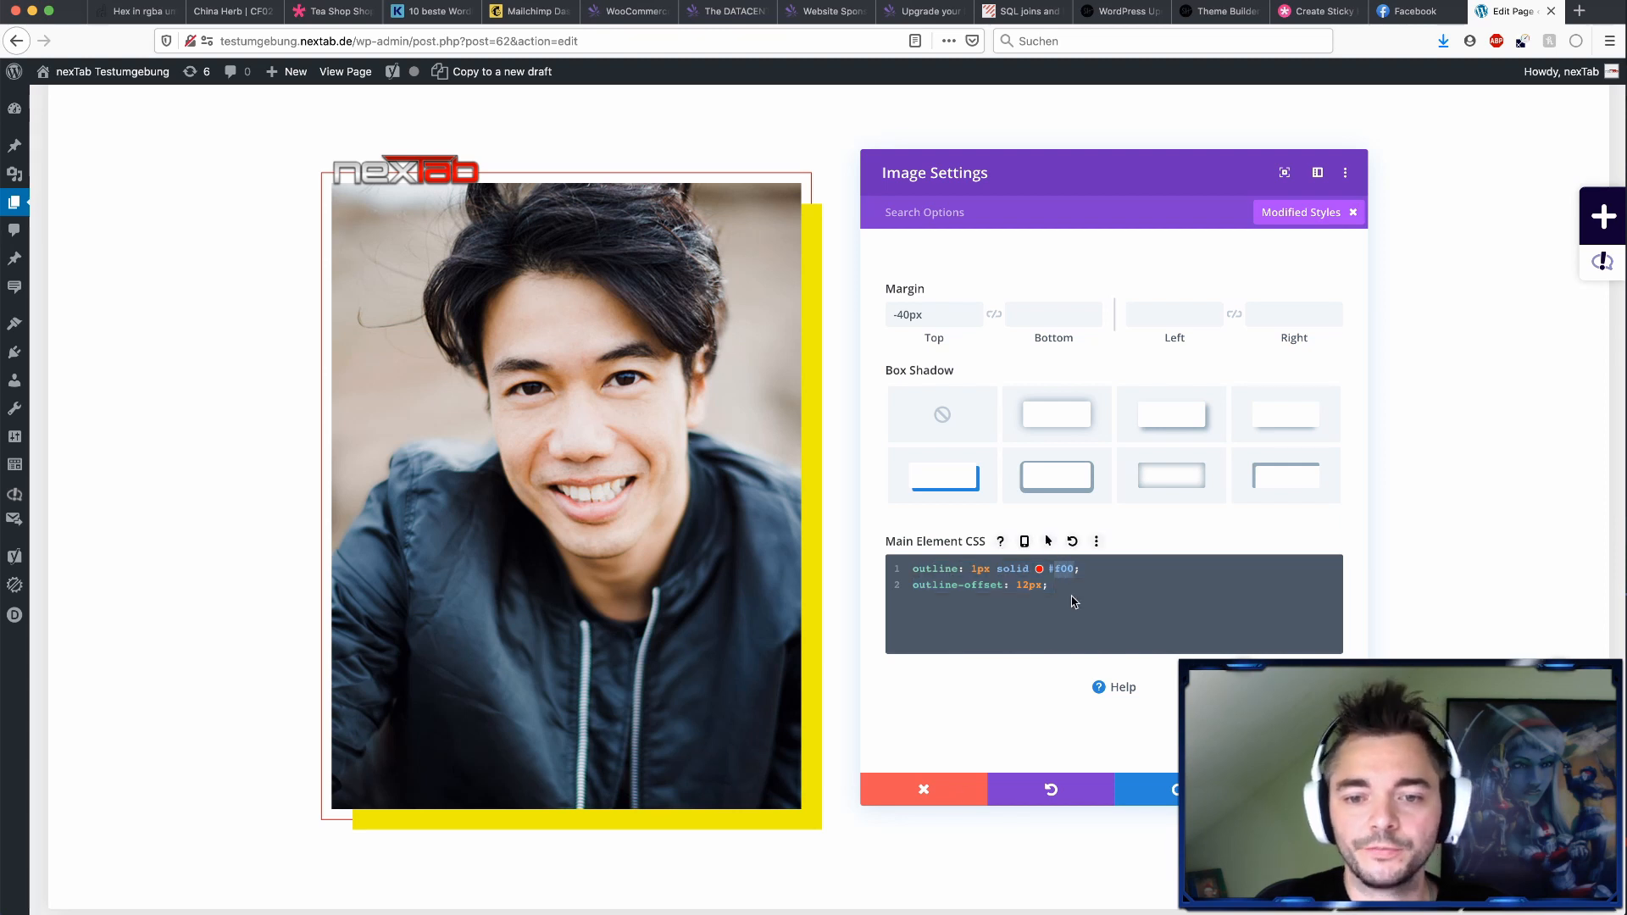
pyautogui.write('ff0')
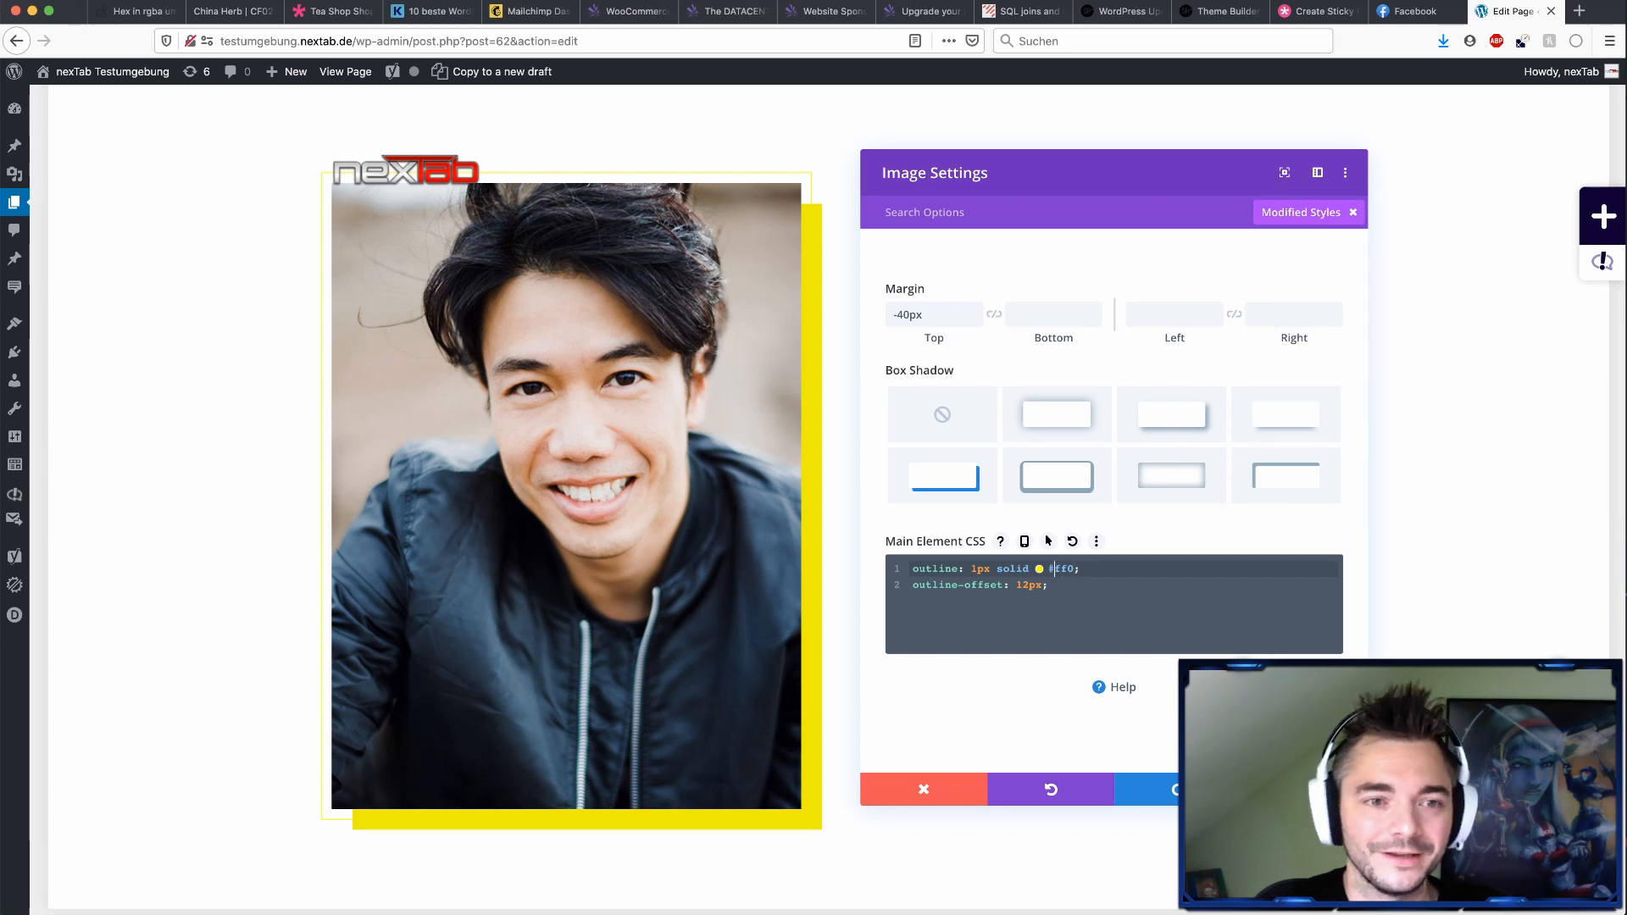
pyautogui.hotkey('shift', 'Right')
pyautogui.hotkey('shift', 'Right')
pyautogui.hotkey('shift', 'Right')
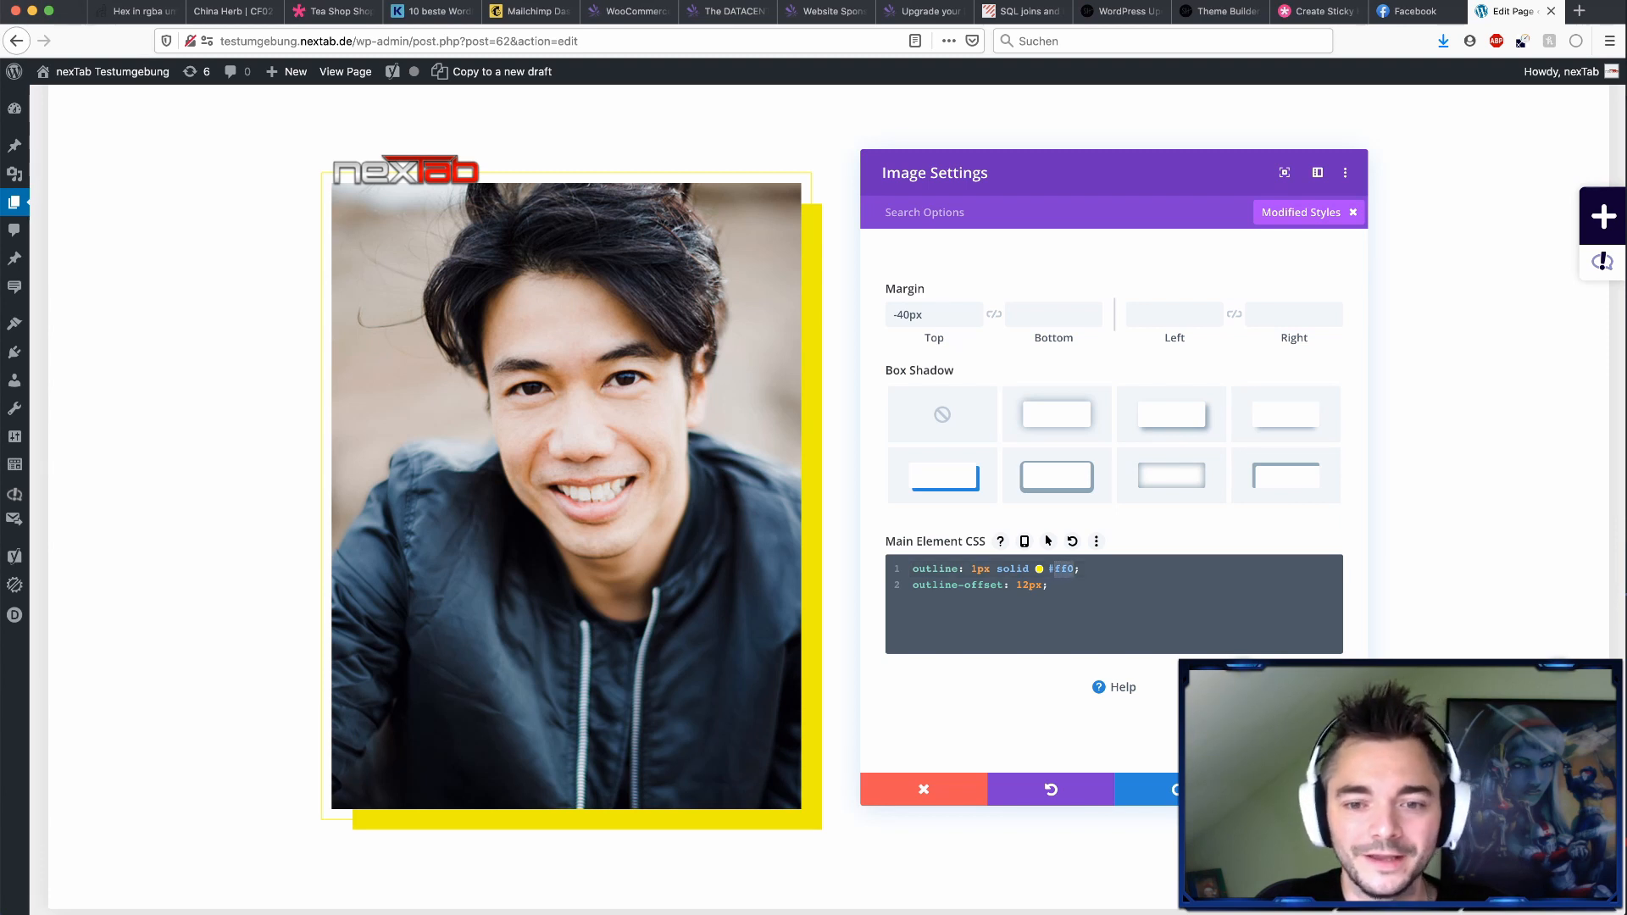